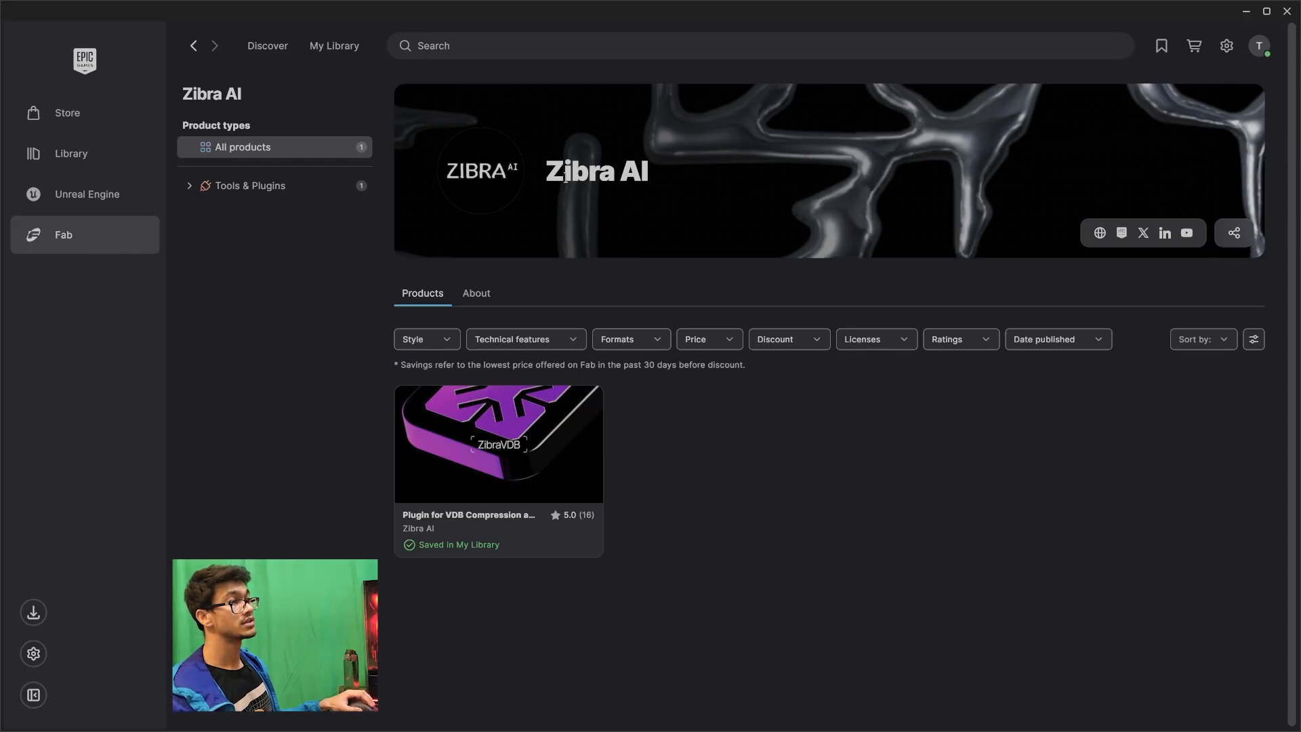
# Open the Zibra AI listing for the ZibraVDB (Personal Tier) plugin on Fab and review its install options and description
pyautogui.moveTo(549, 176); pyautogui.dragTo(671, 179)
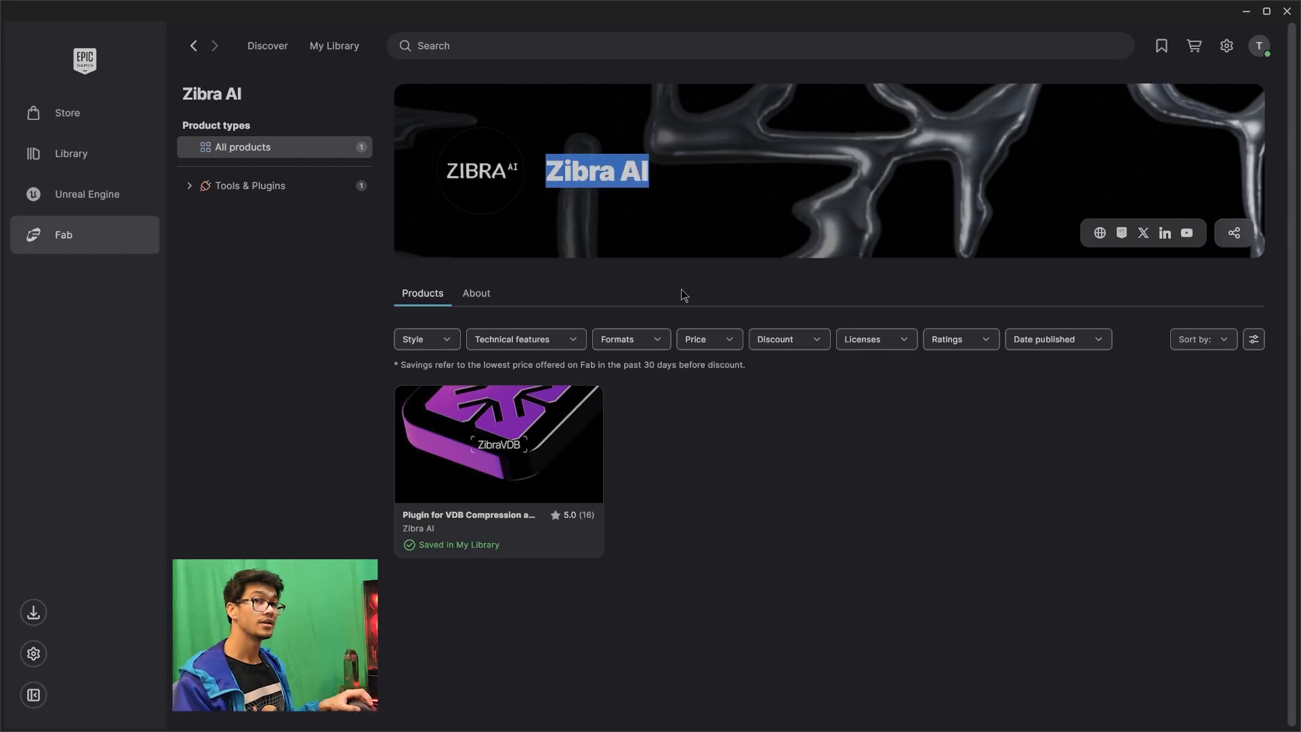
pyautogui.click(758, 471)
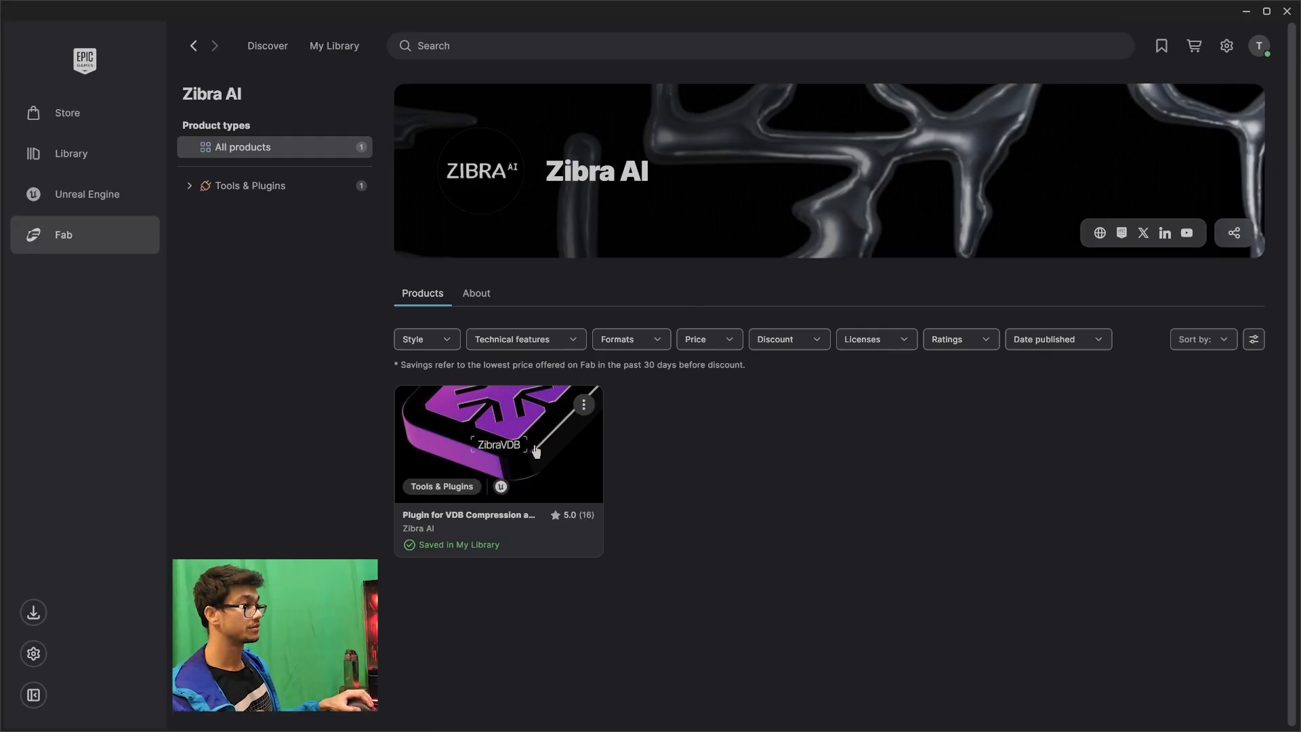
pyautogui.click(505, 456)
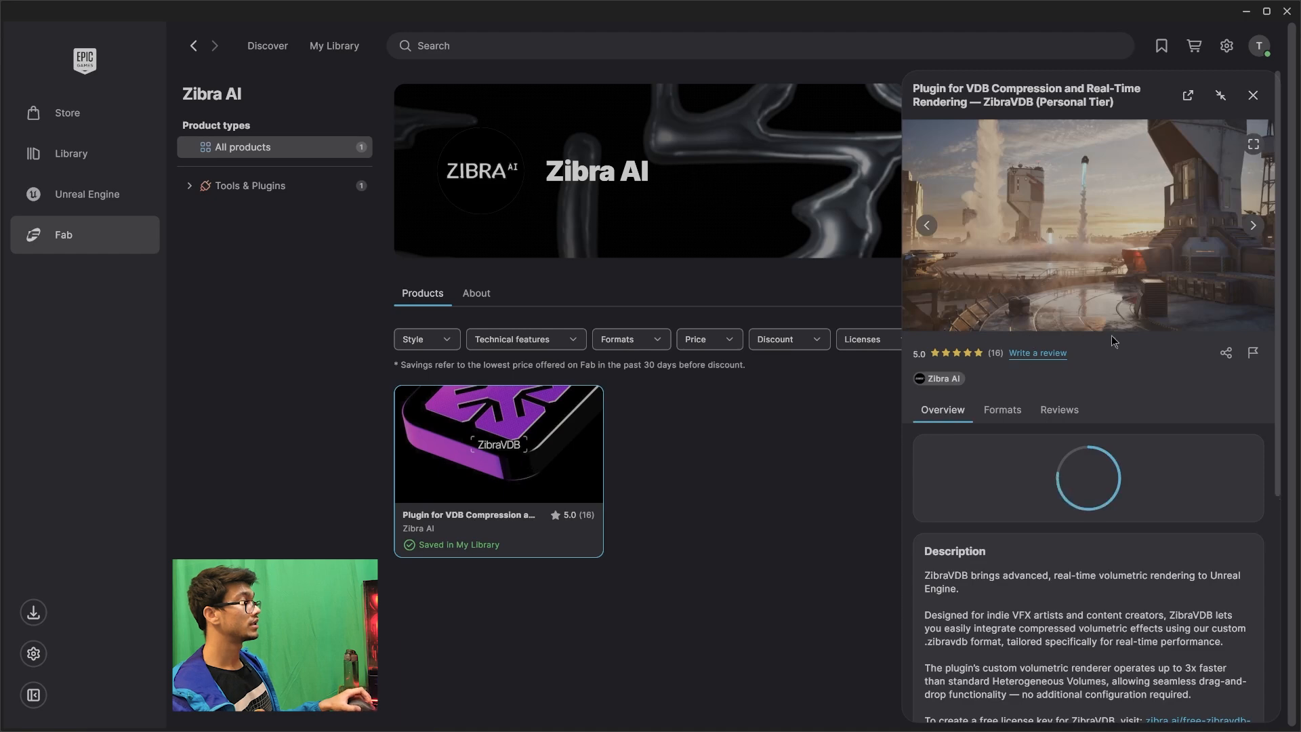
pyautogui.scroll(-1, 1072, 378)
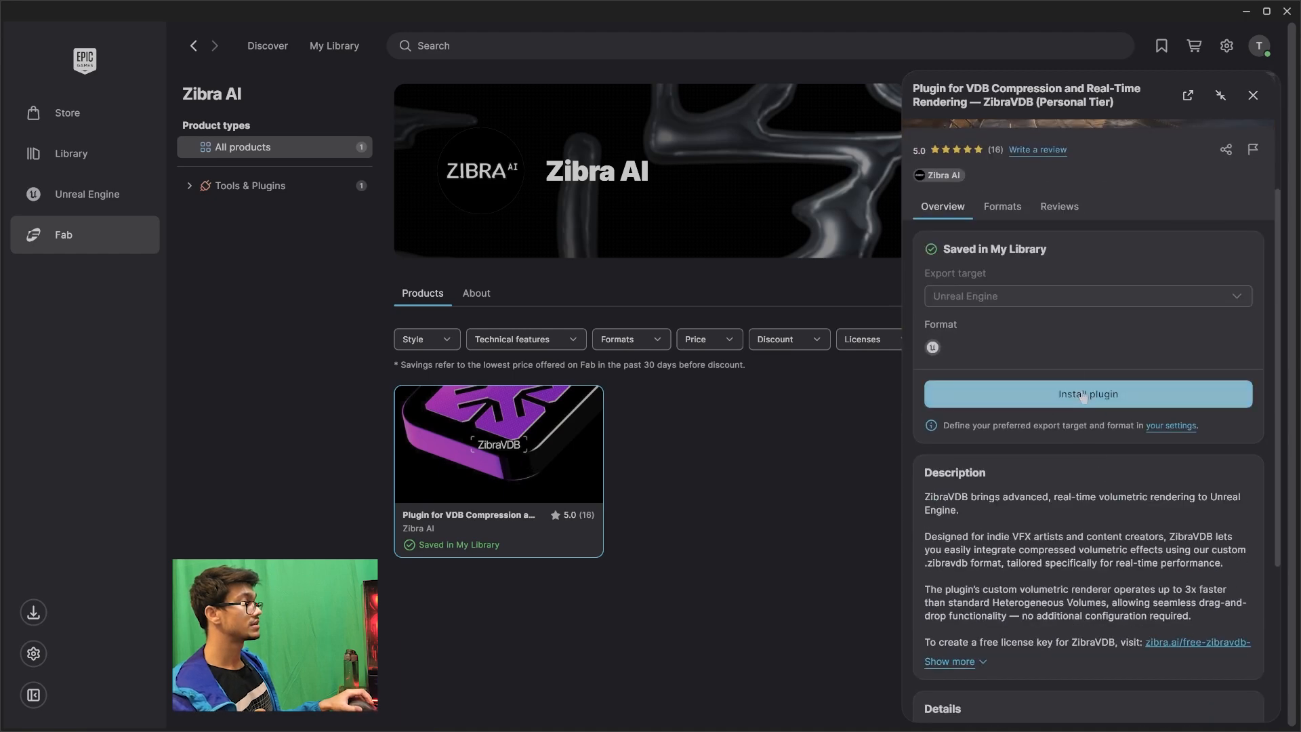
pyautogui.scroll(2, 1083, 396)
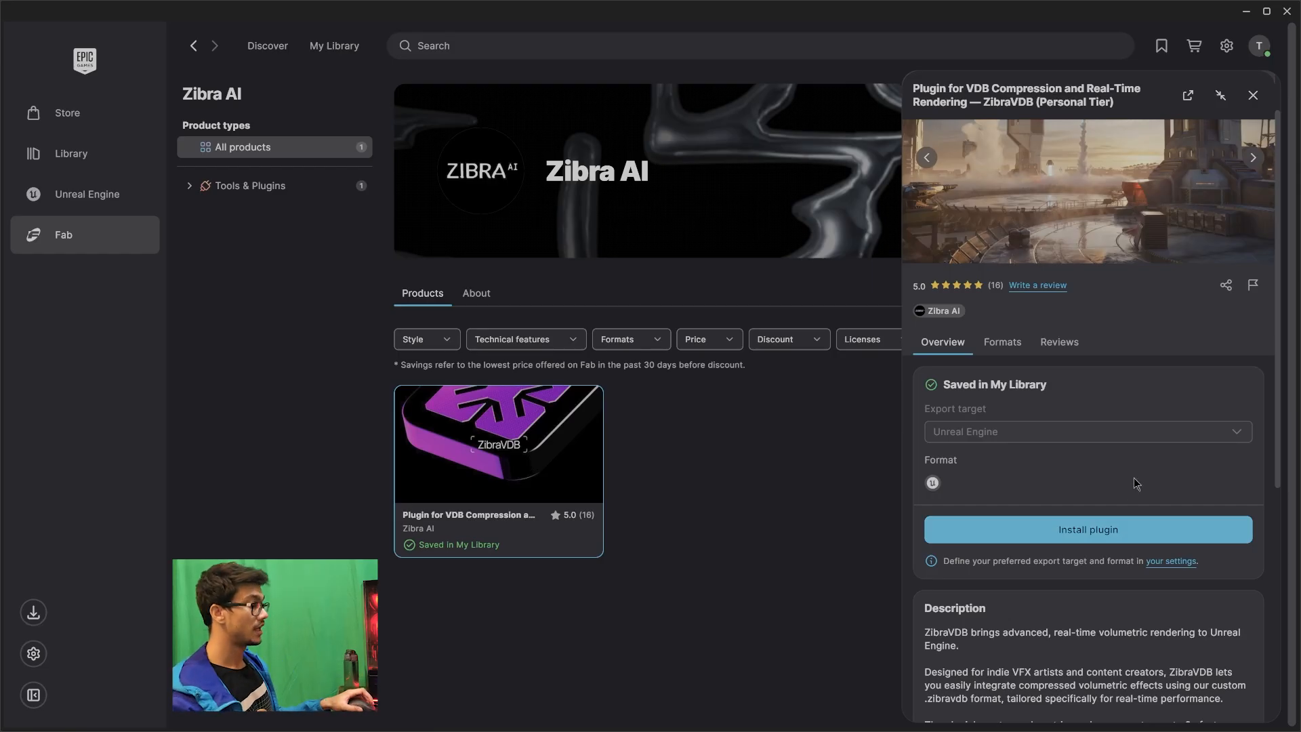
pyautogui.scroll(-2, 1106, 495)
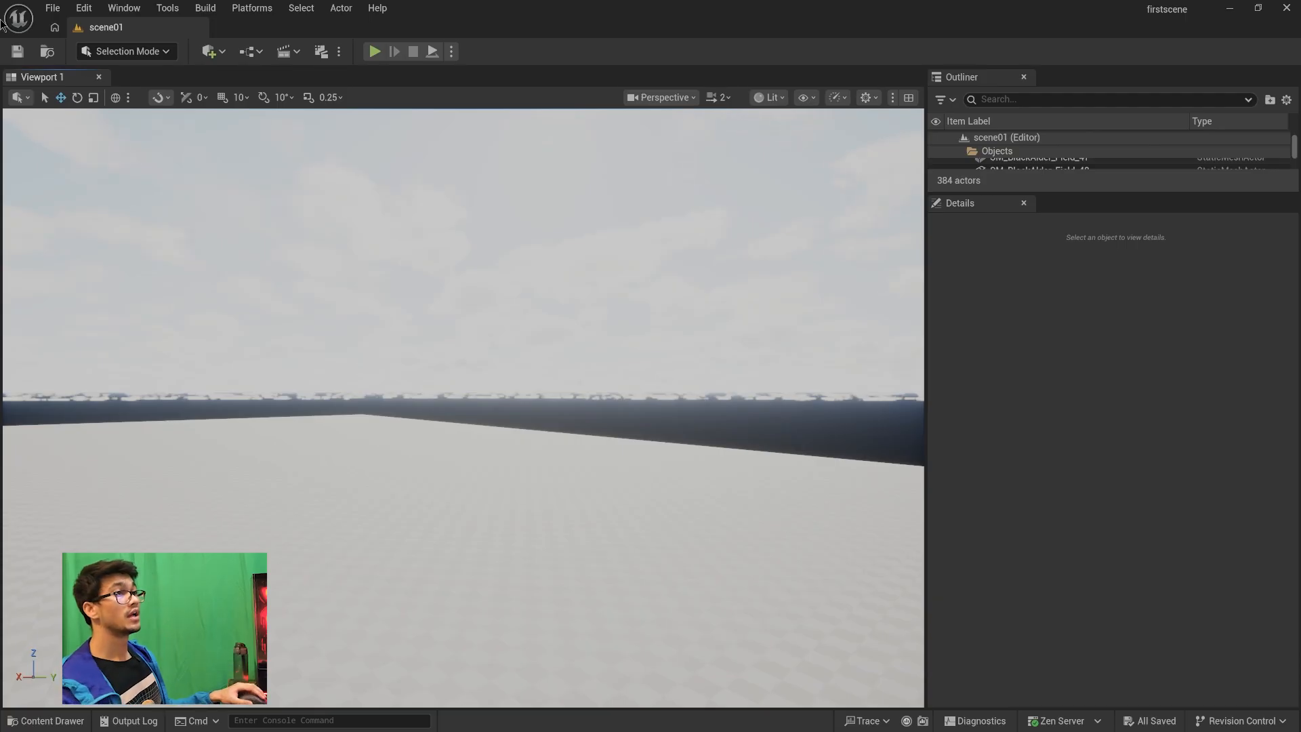
# Switch to Unreal Editor and search the project's plugins for "zibra" to check that ZibraVDB is enabled
pyautogui.click(84, 8)
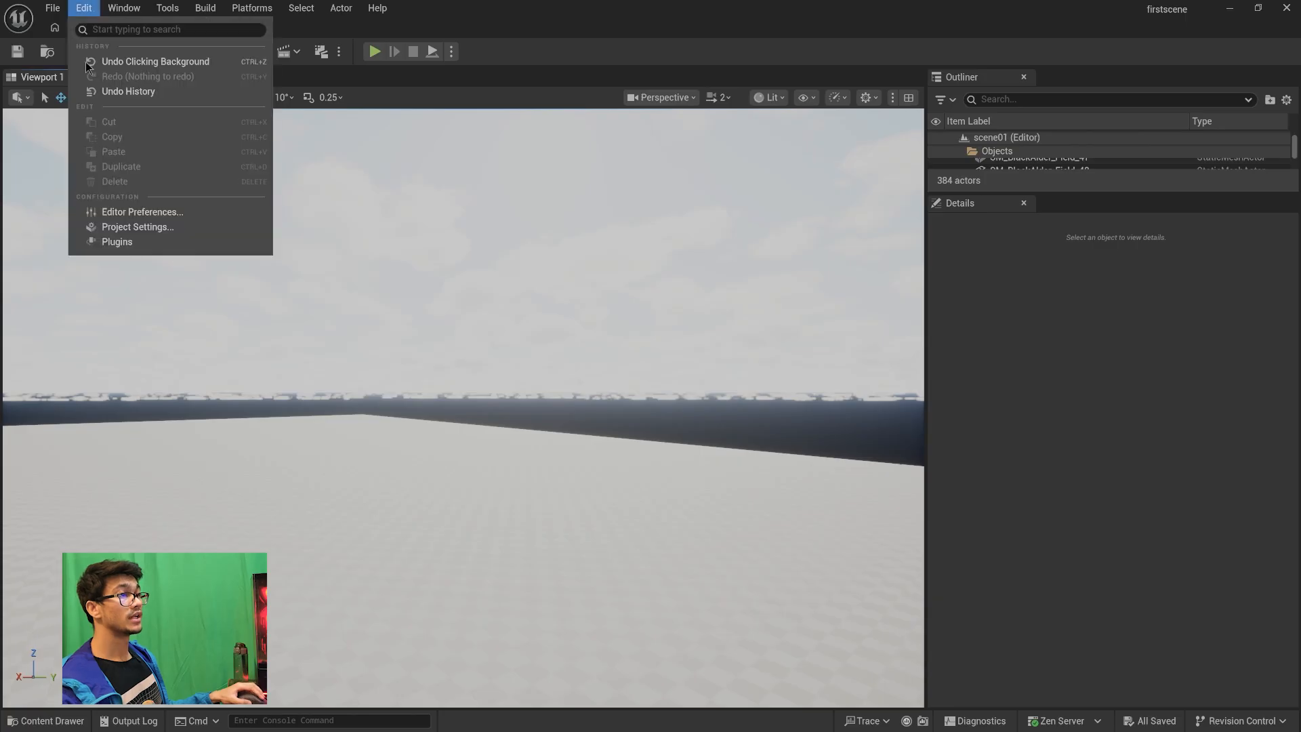
pyautogui.click(117, 242)
pyautogui.click(498, 94)
pyautogui.write('zibra')
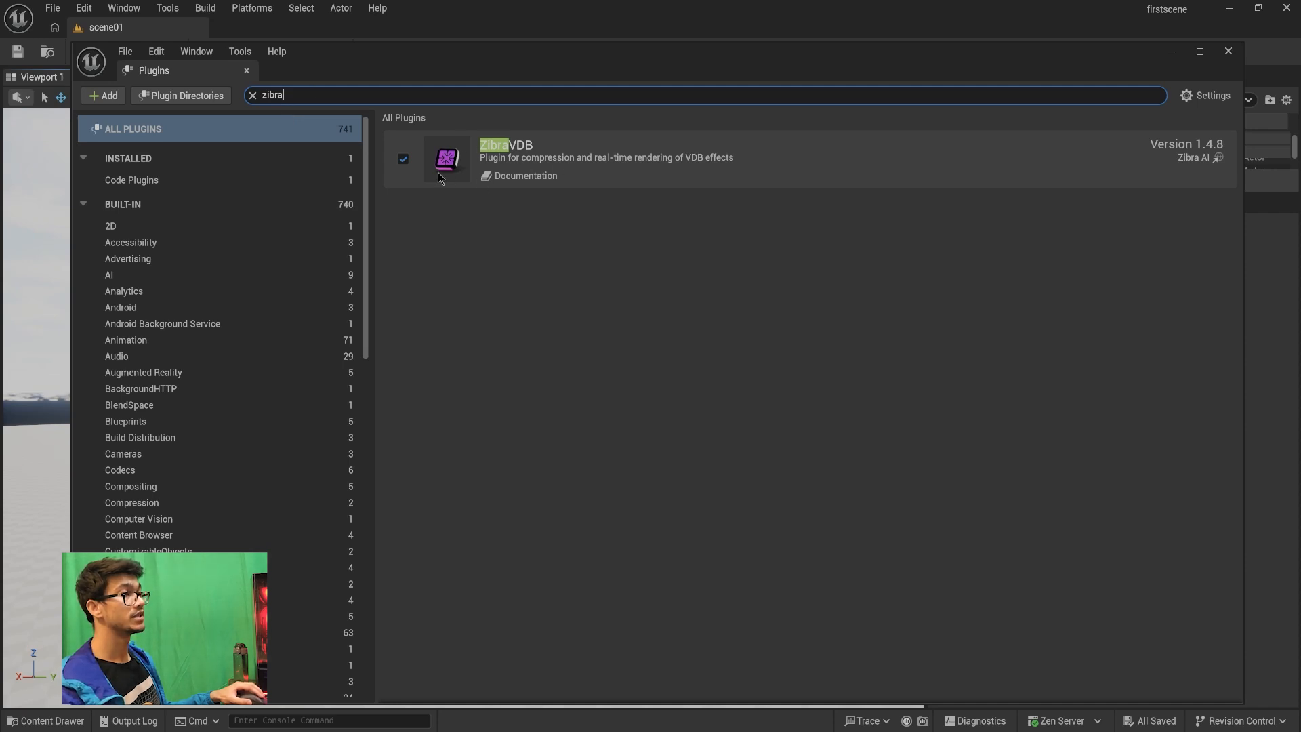
pyautogui.click(566, 313)
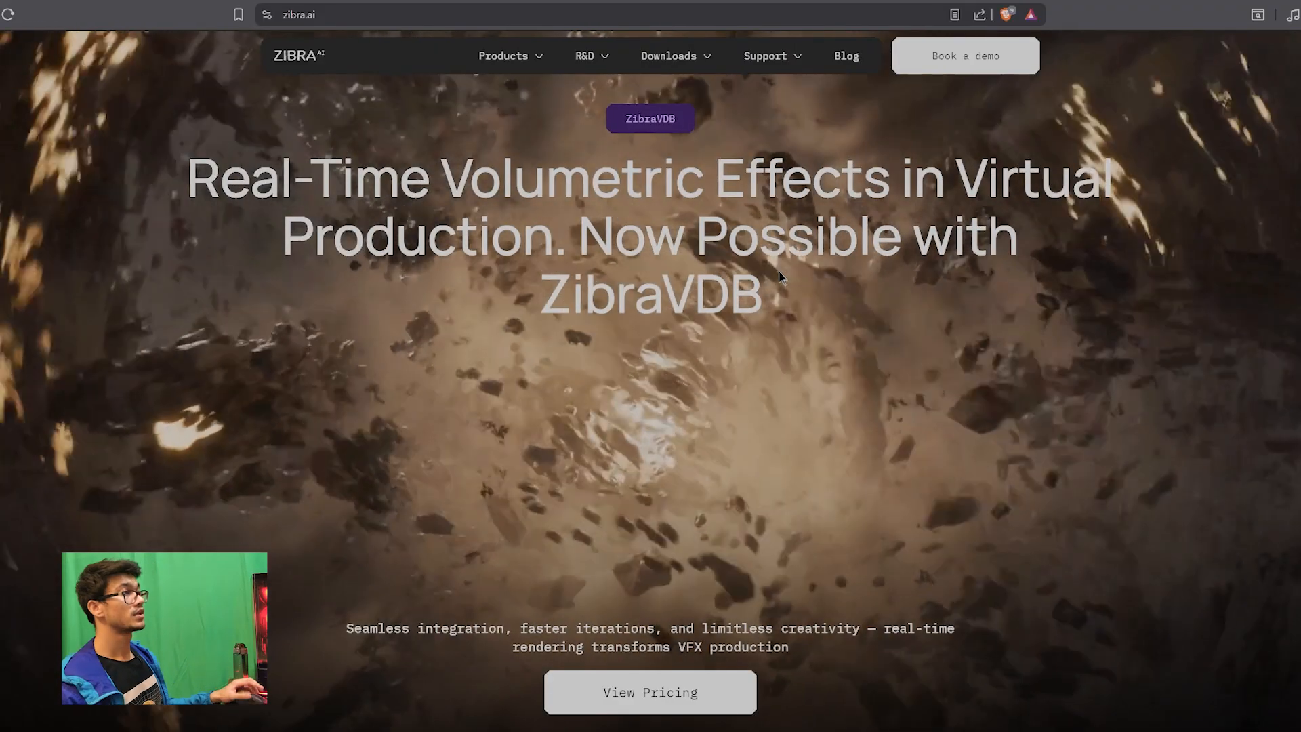
# On the zibra.ai website, review the ZibraVDB Personal plan under pricing and open its free license key request page
pyautogui.click(338, 14)
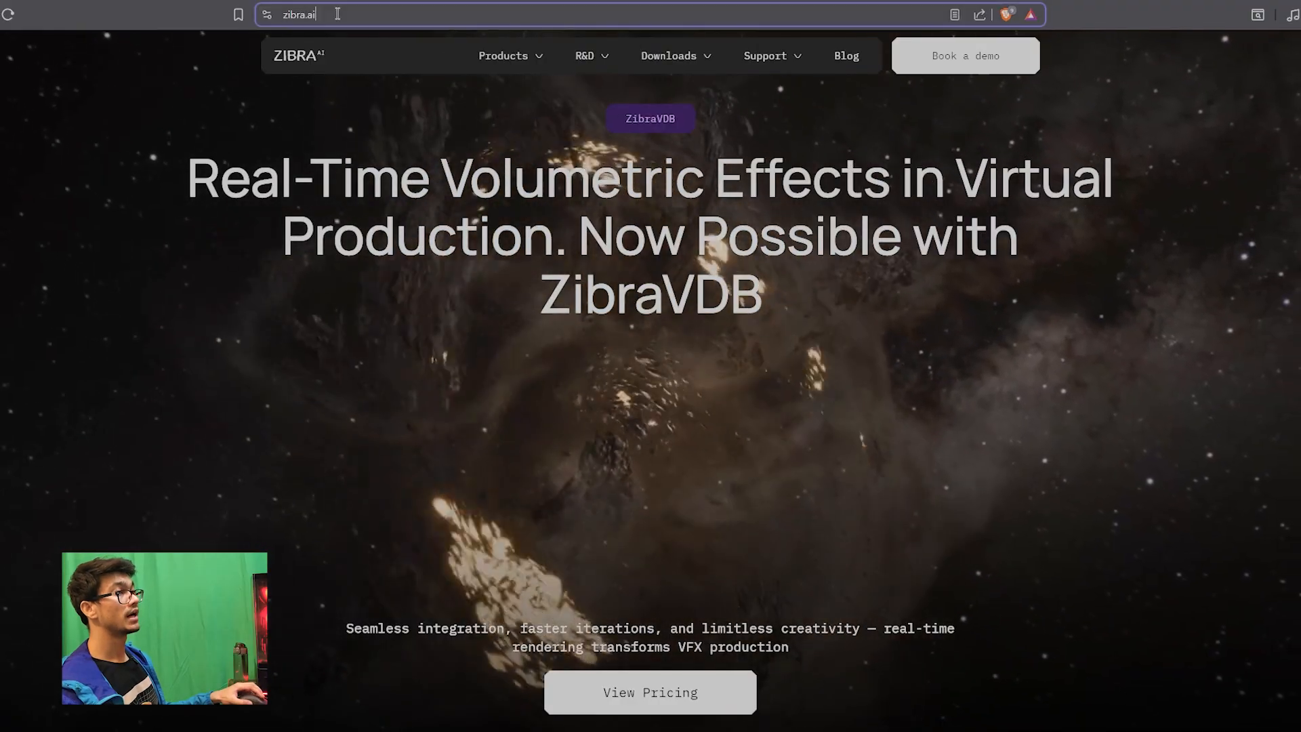
pyautogui.scroll(-4, 661, 489)
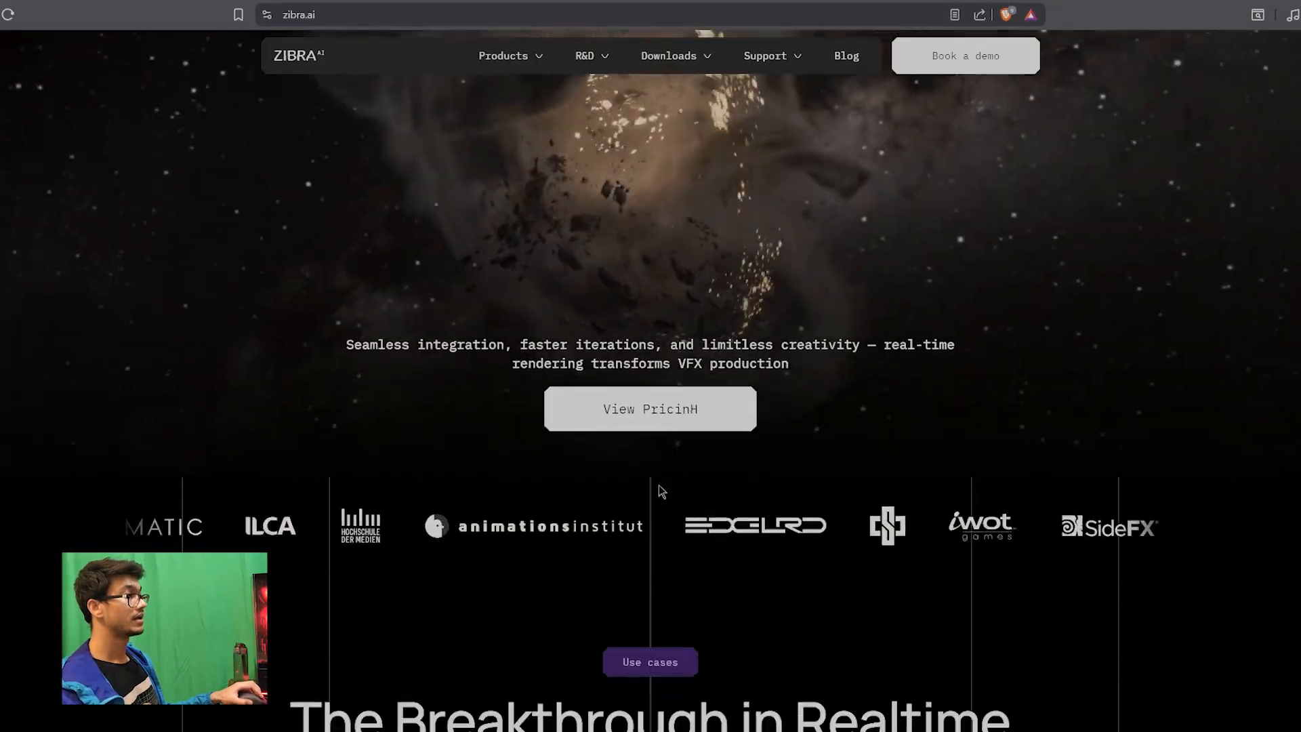
pyautogui.click(611, 394)
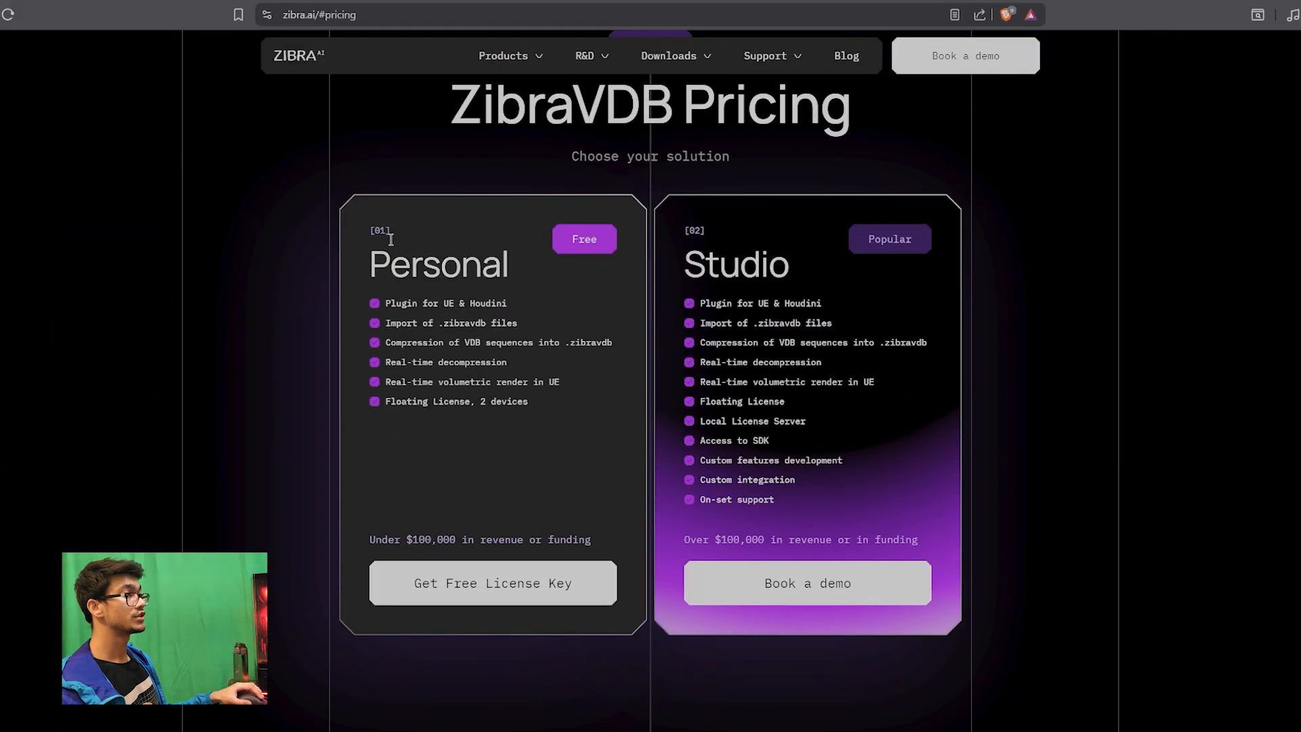
pyautogui.moveTo(360, 226); pyautogui.dragTo(573, 423)
pyautogui.click(576, 422)
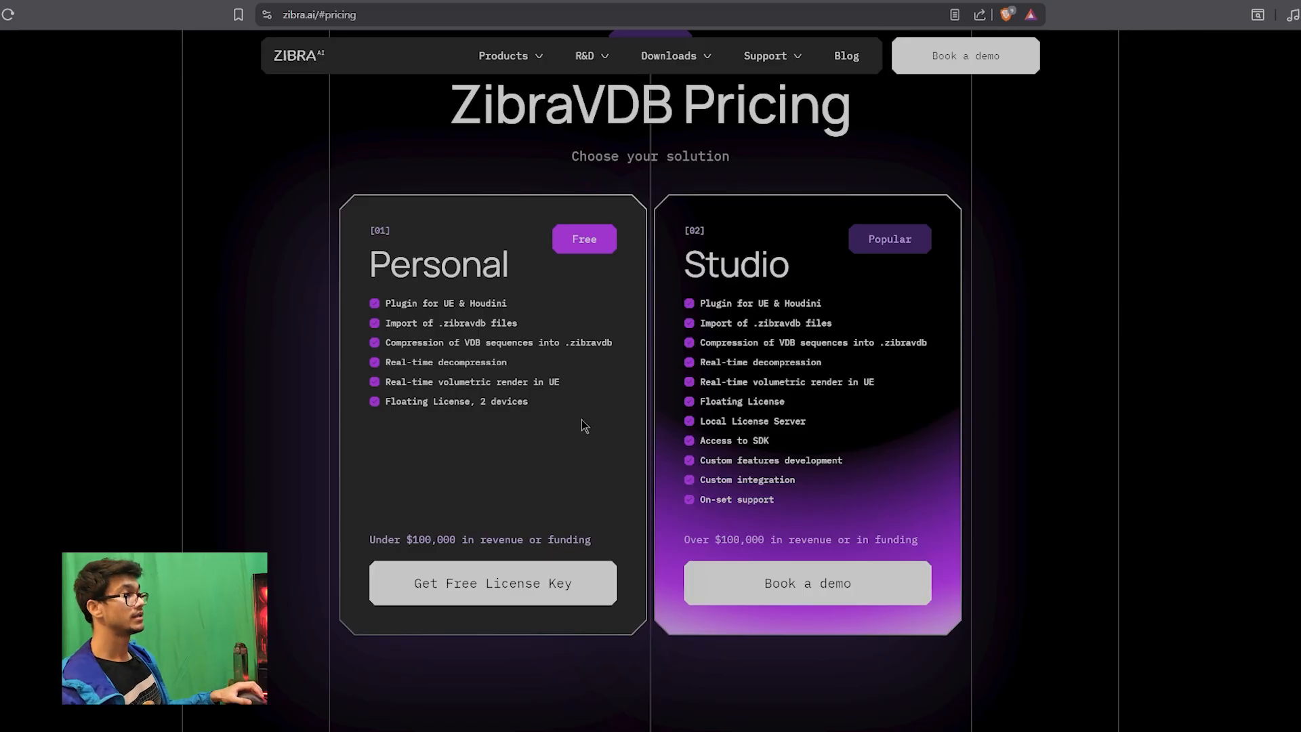
pyautogui.click(497, 588)
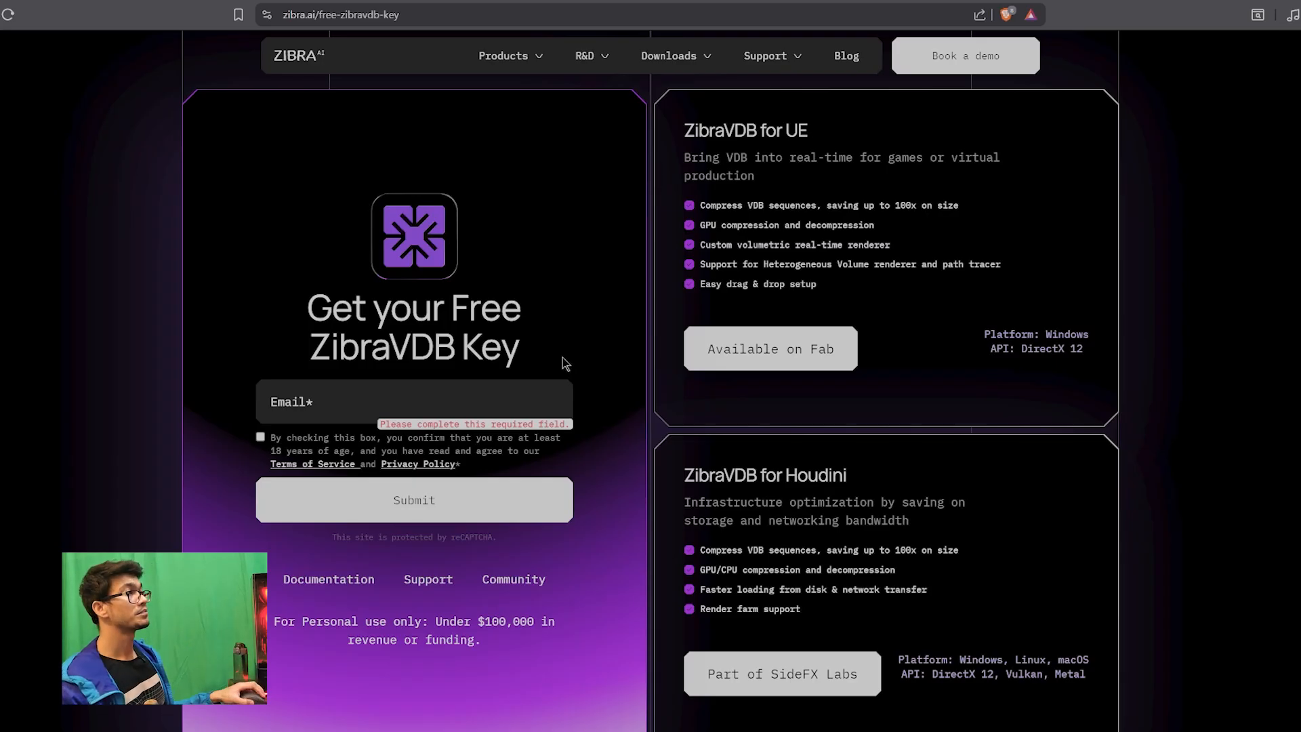
pyautogui.click(1255, 1)
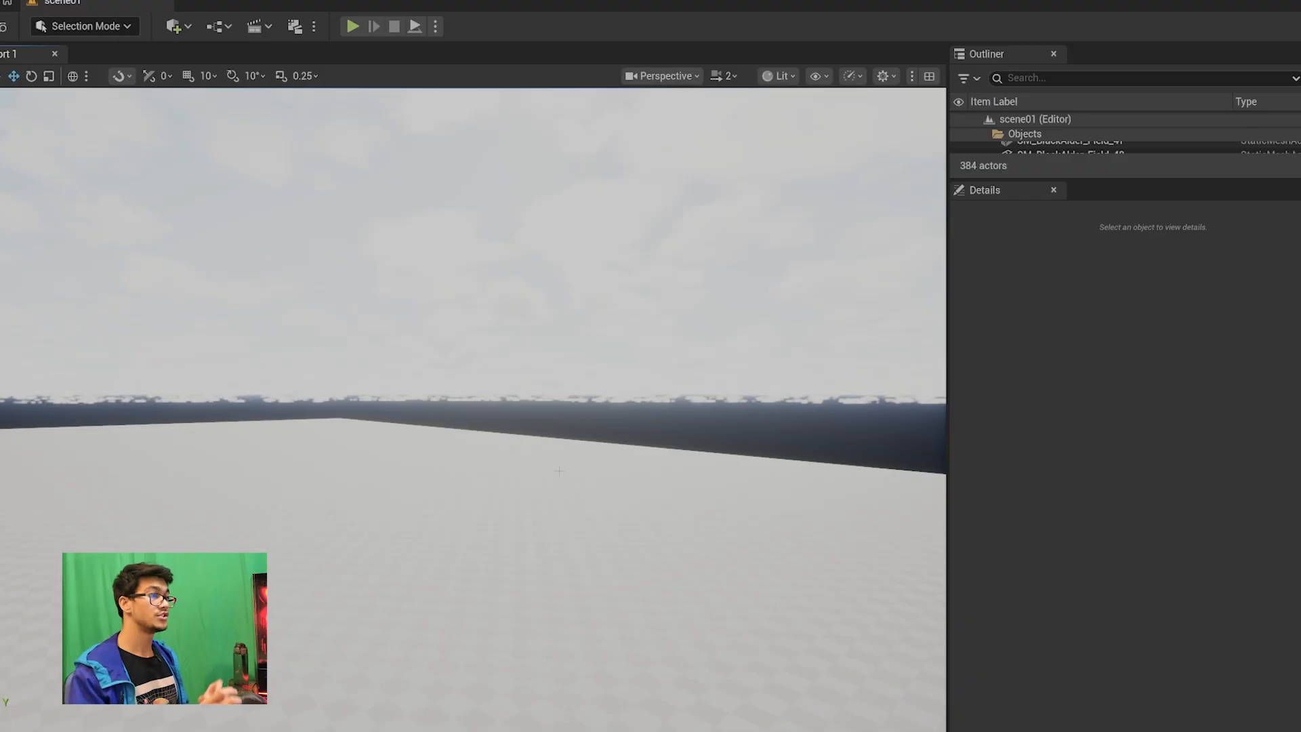
# Open the Unreal project settings and search them for "zibra"
pyautogui.click(83, 7)
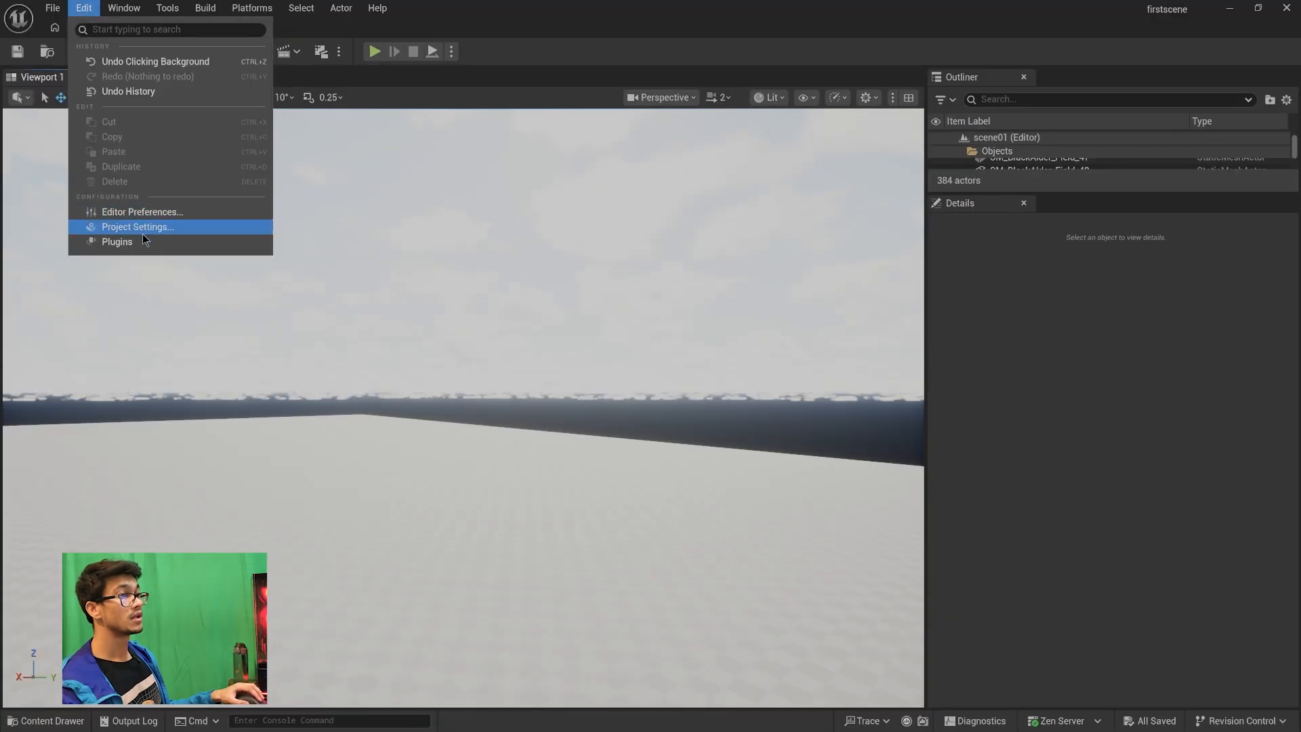
pyautogui.click(143, 231)
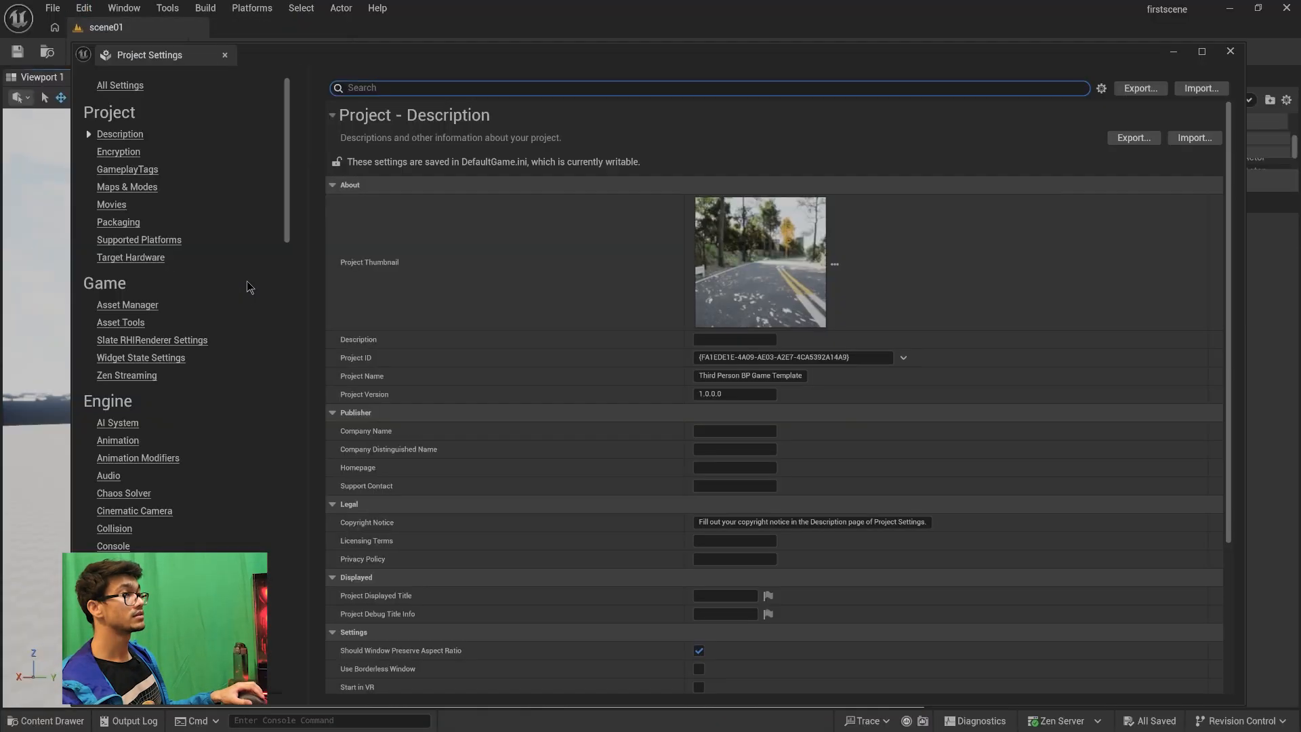
pyautogui.write('zibr')
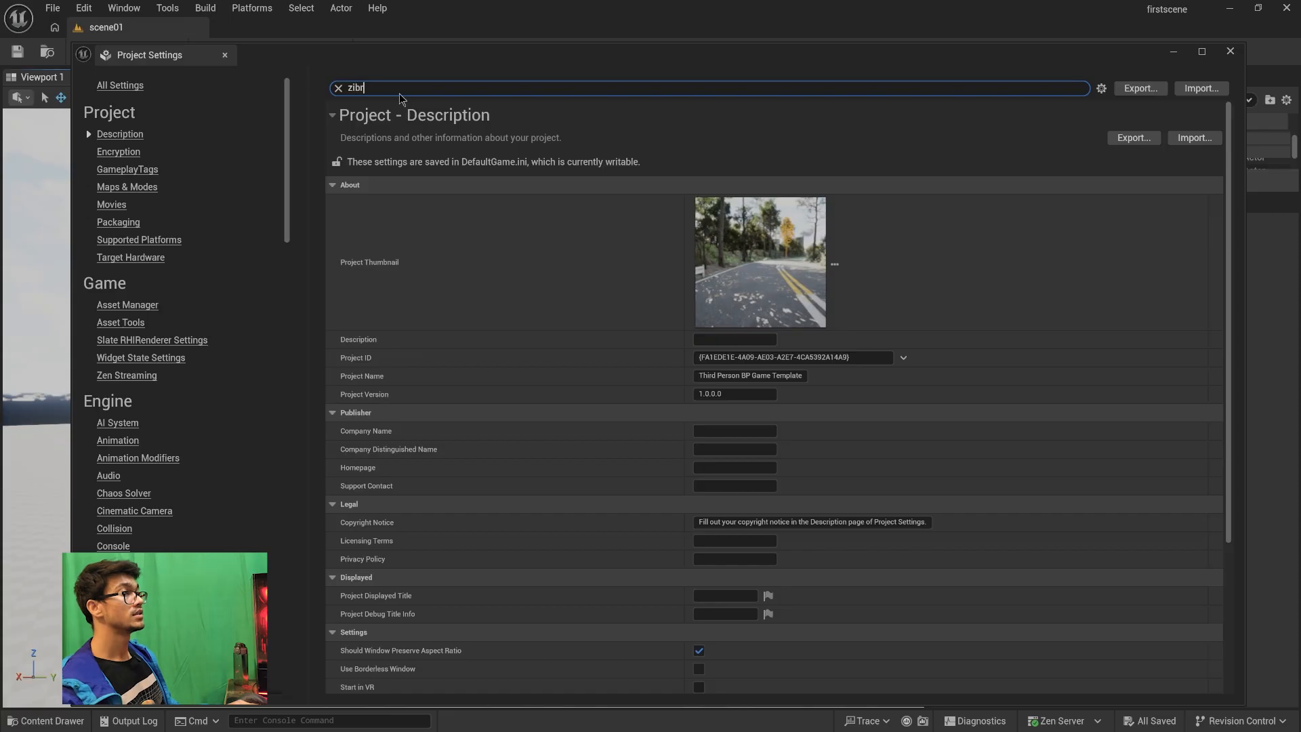
pyautogui.write('a')
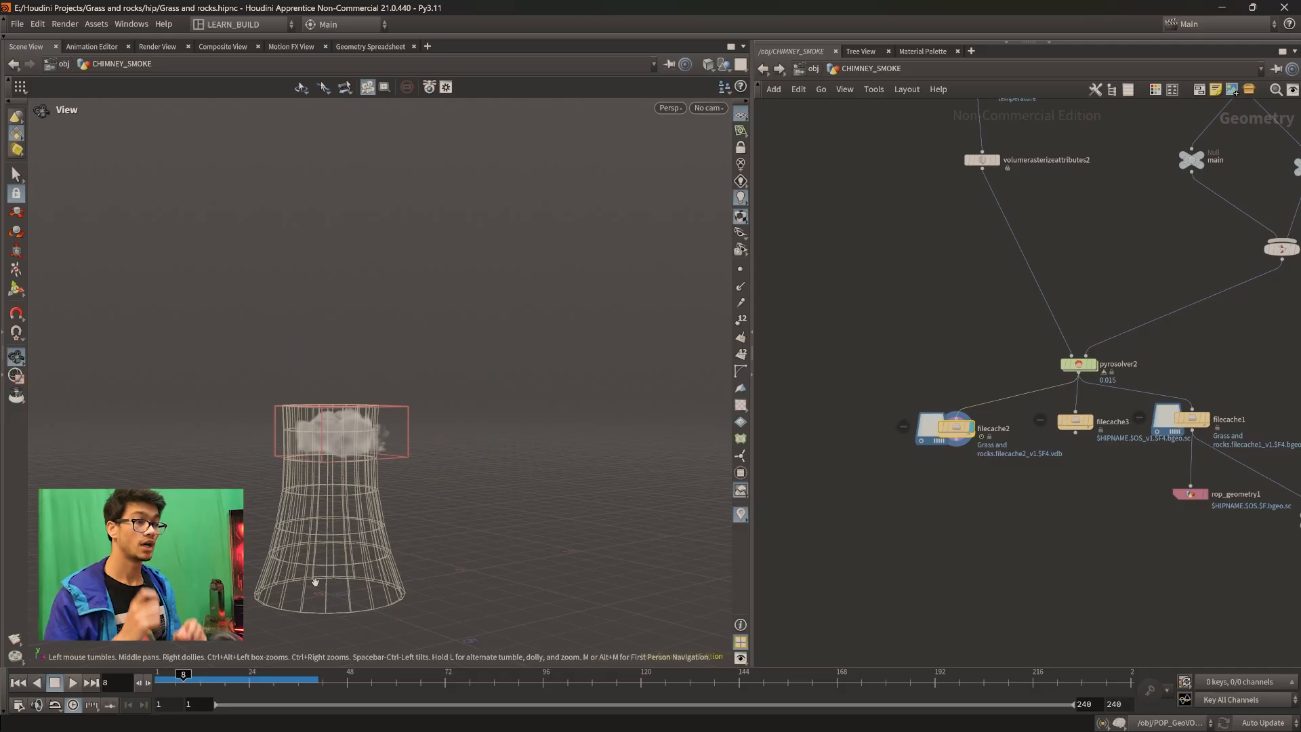
# In Houdini, scrub through the chimney smoke simulation and show the full parameters of the filecache2 node
pyautogui.moveTo(215, 679); pyautogui.dragTo(289, 679)
pyautogui.scroll(3, 901, 421)
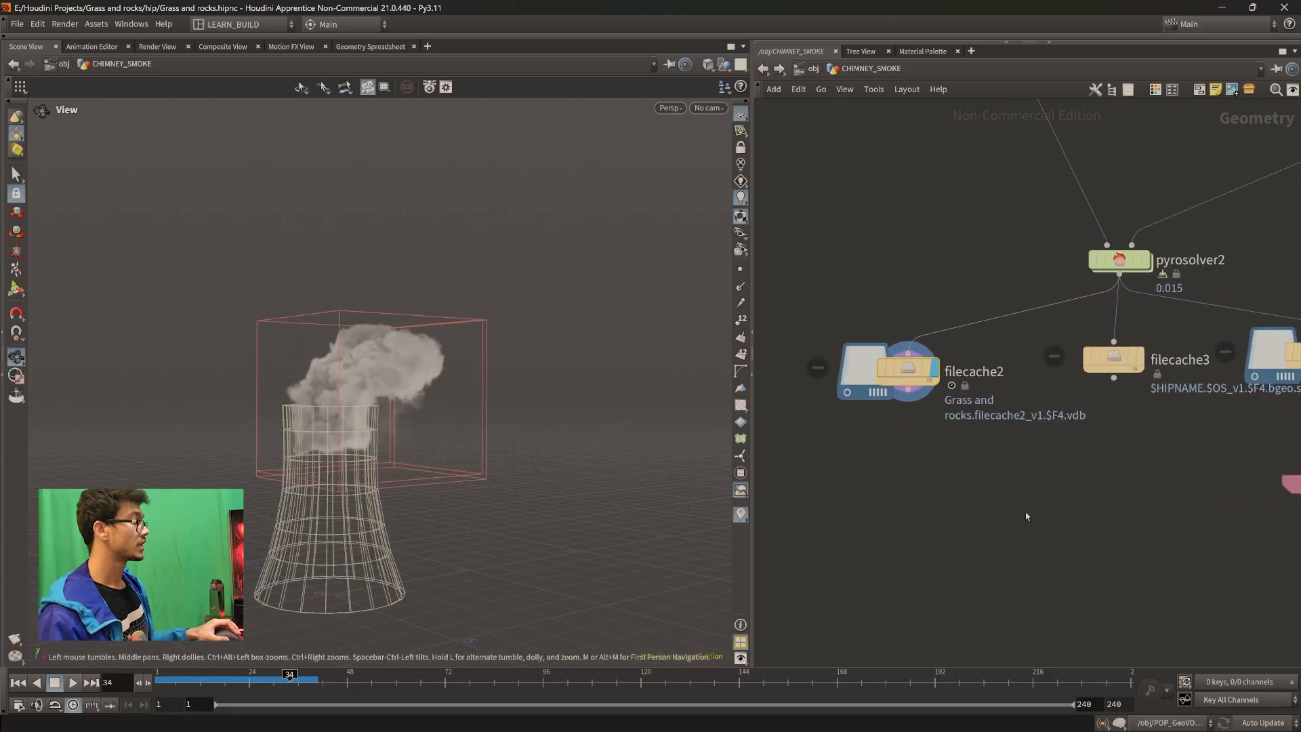
pyautogui.click(901, 422)
pyautogui.press('p')
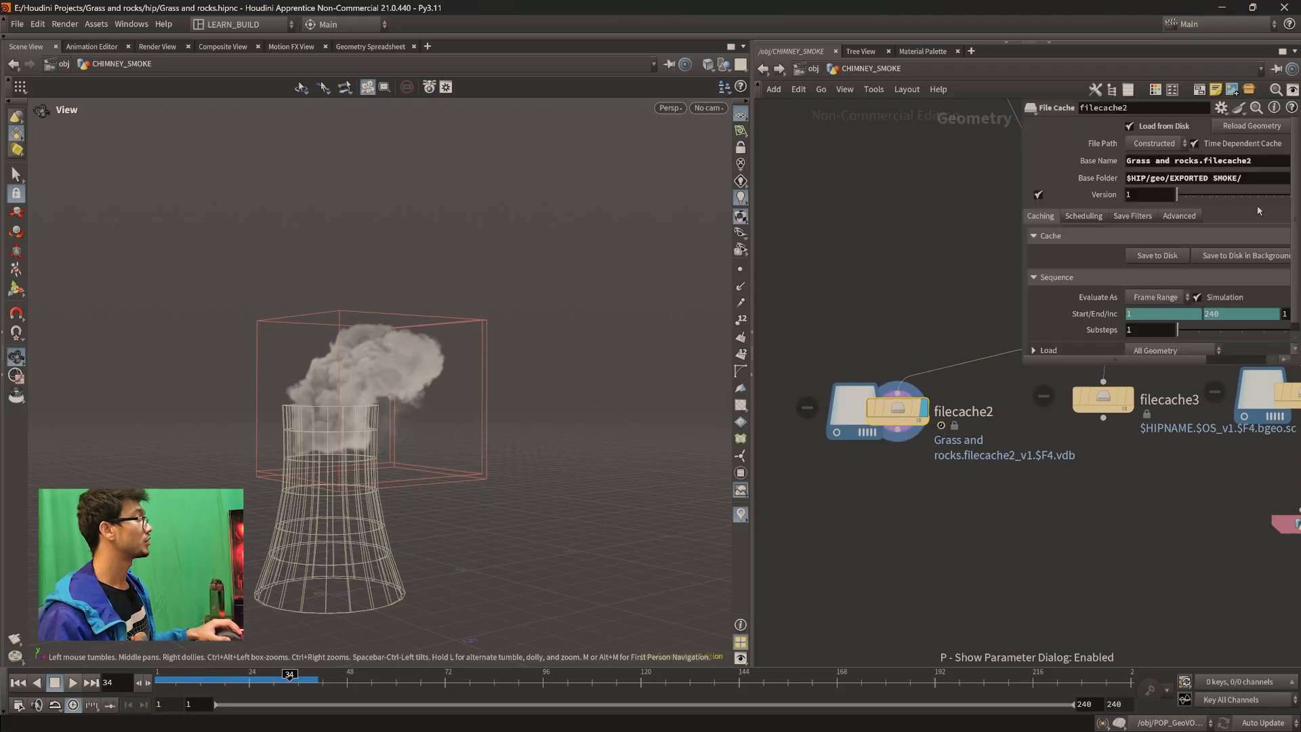
pyautogui.moveTo(1022, 173); pyautogui.dragTo(889, 174)
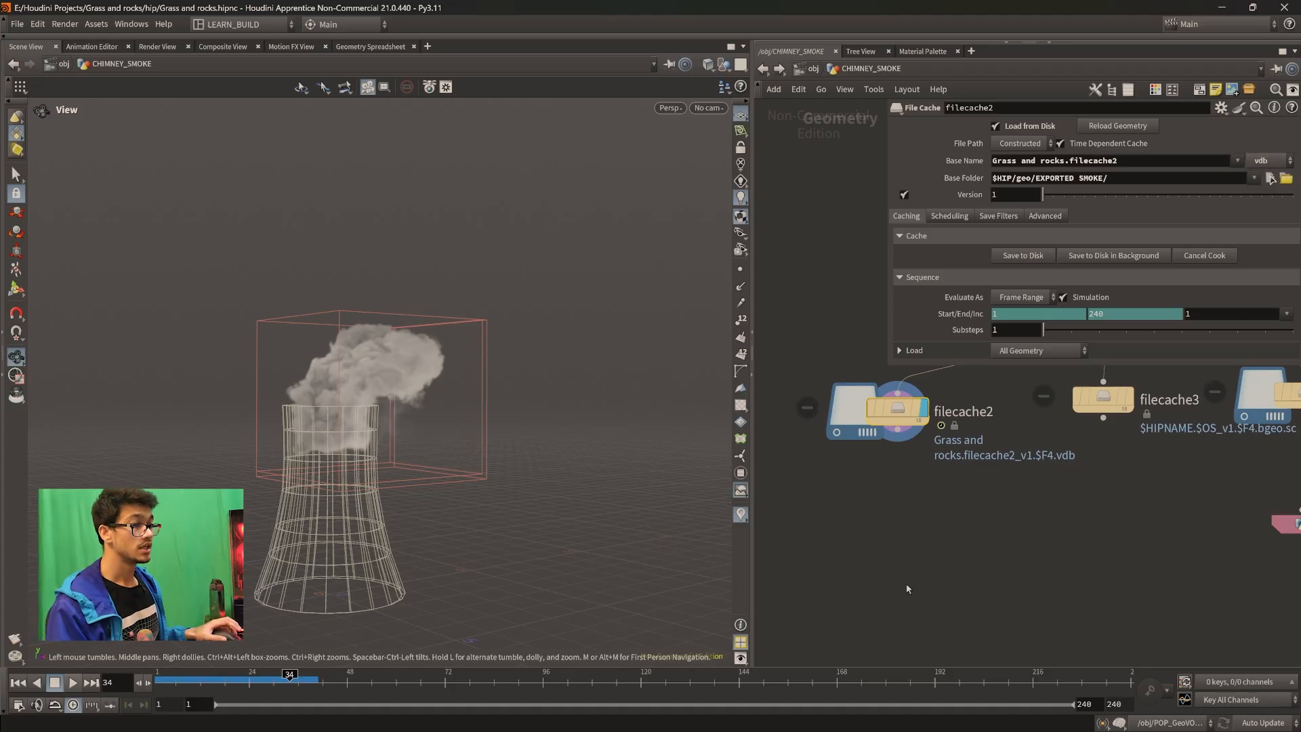
pyautogui.moveTo(289, 681); pyautogui.dragTo(391, 675)
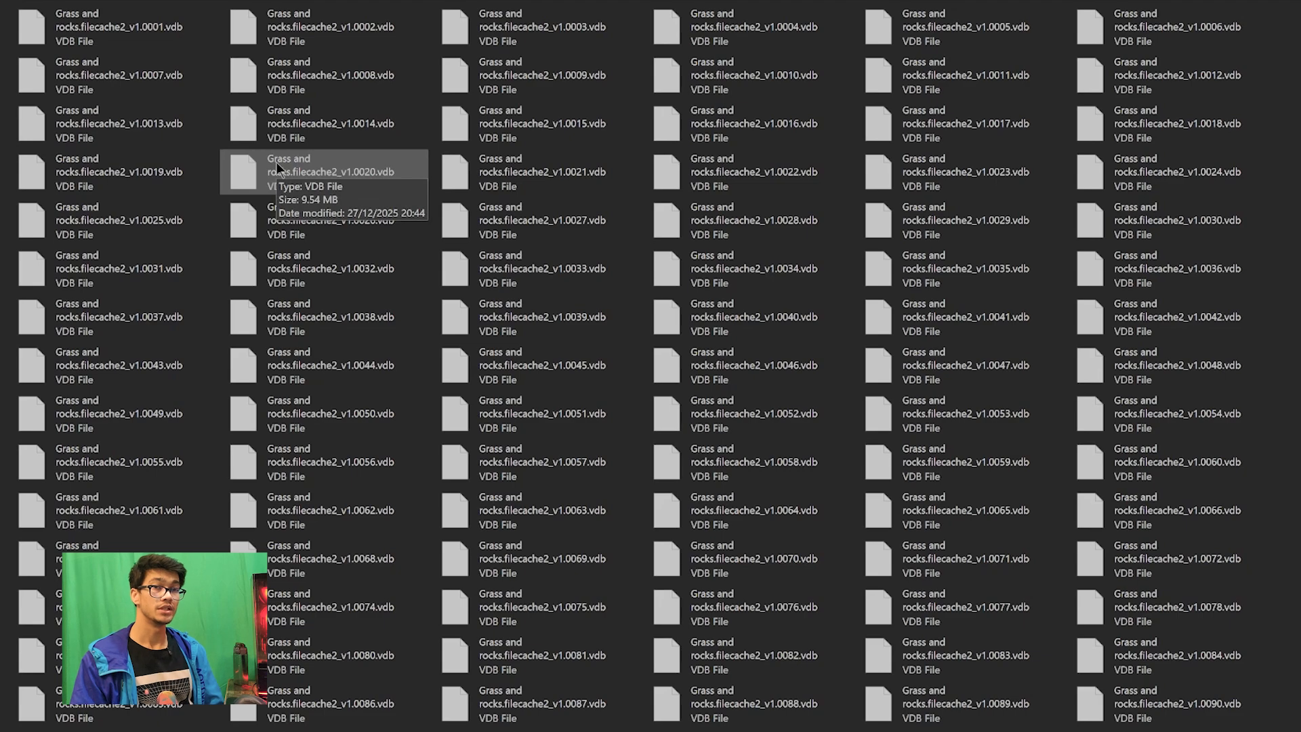
# Look through the exported filecache2 VDB sequence files in File Explorer
pyautogui.scroll(-6, 619, 349)
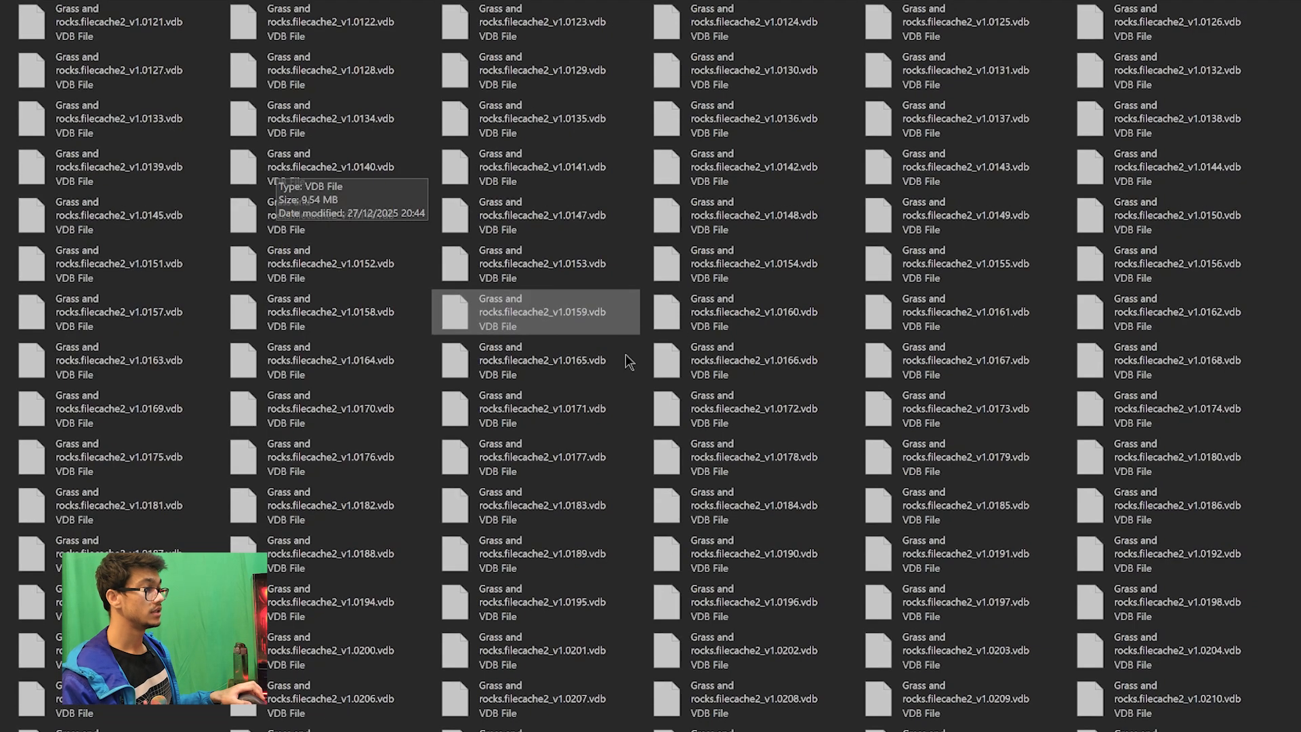
pyautogui.scroll(6, 632, 364)
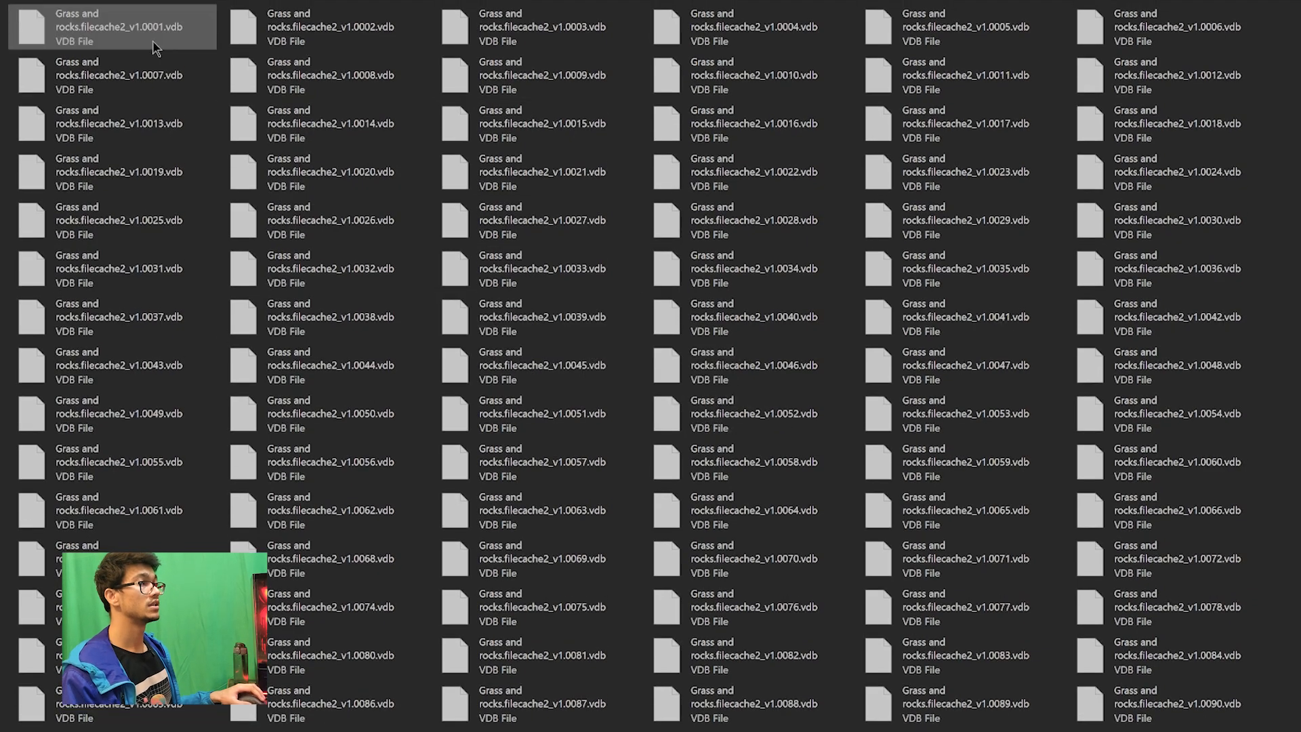
pyautogui.moveTo(1288, 20); pyautogui.dragTo(156, 610)
pyautogui.click(1285, 407)
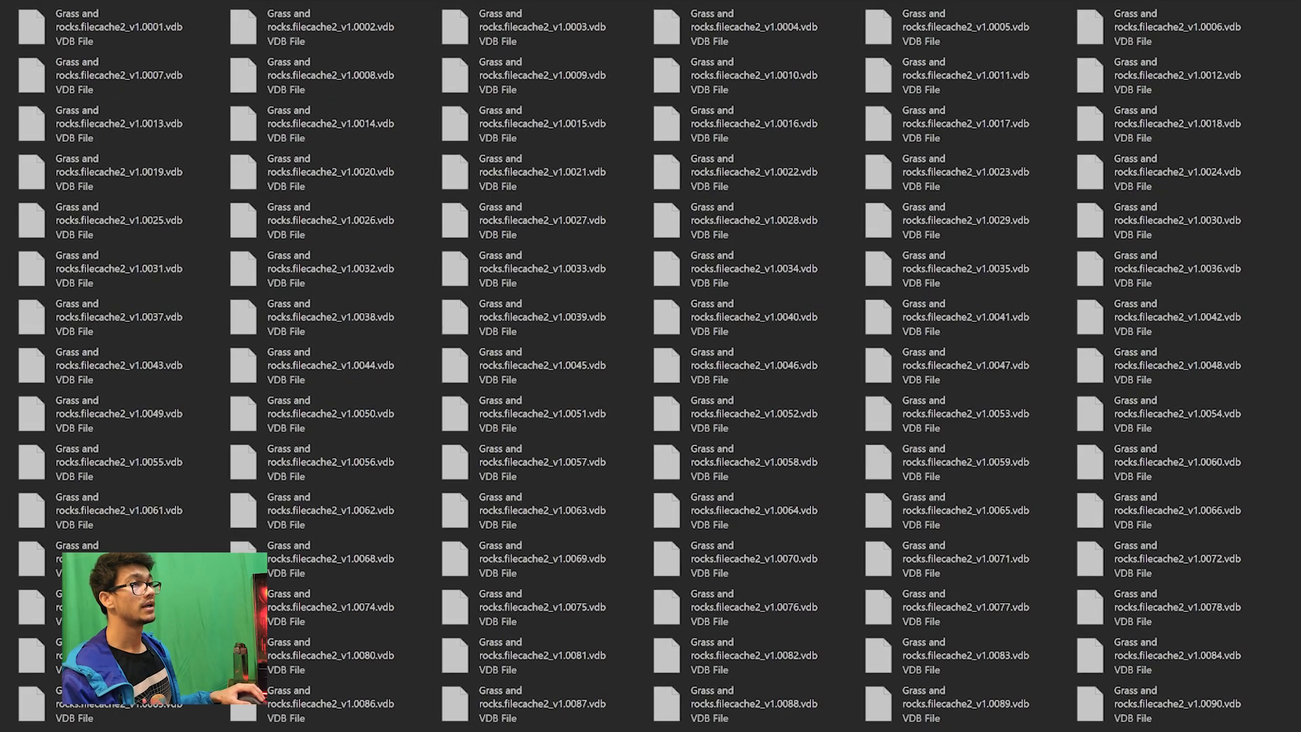
# Check where the CHIMNEY SMOKE CACHE folder sits in the Unreal project folder and review the VDB files inside it
pyautogui.hotkey('alt', 'Left')
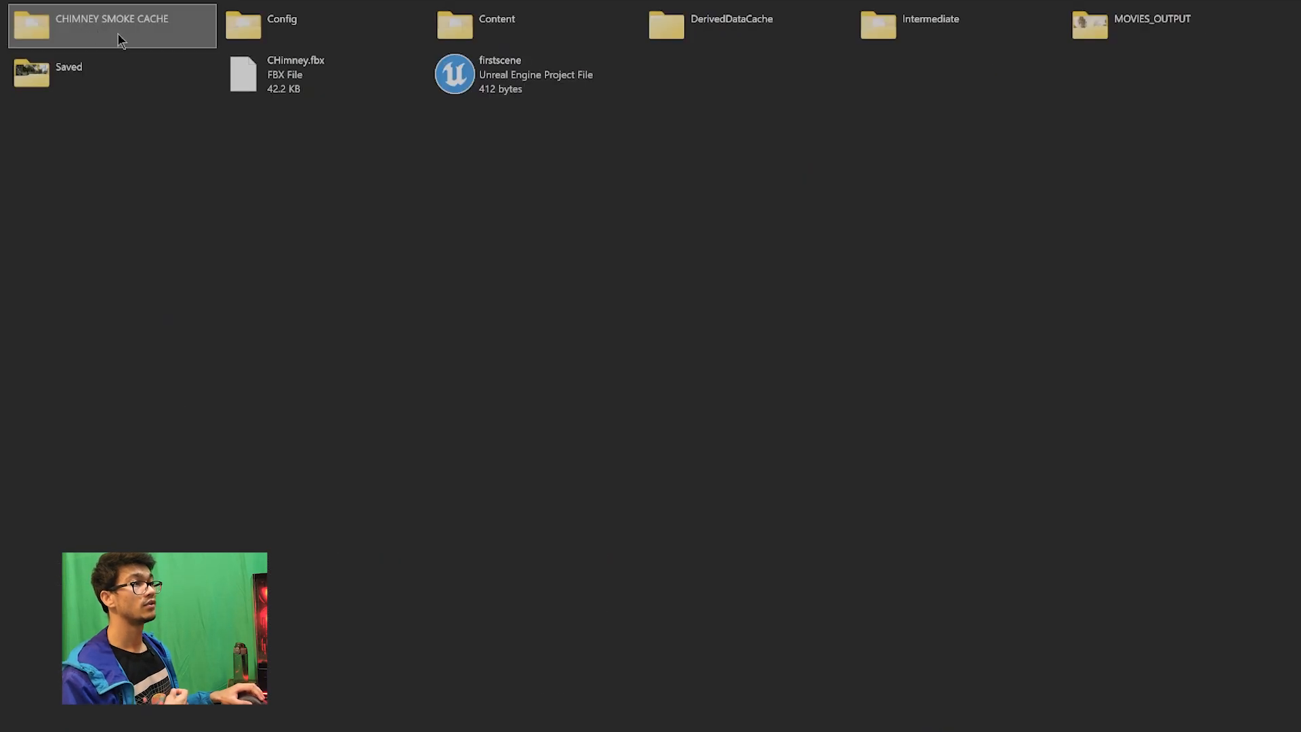
pyautogui.moveTo(1225, 223); pyautogui.dragTo(170, 160)
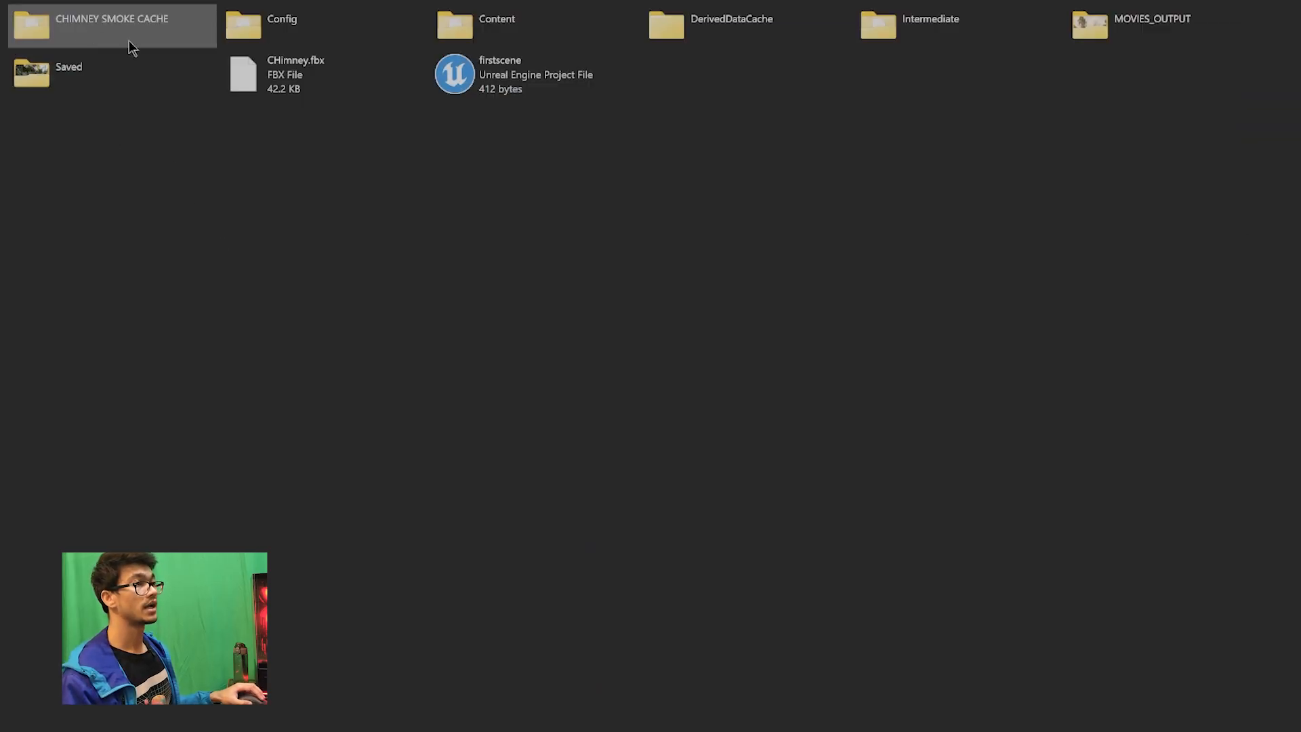
pyautogui.doubleClick(93, 38)
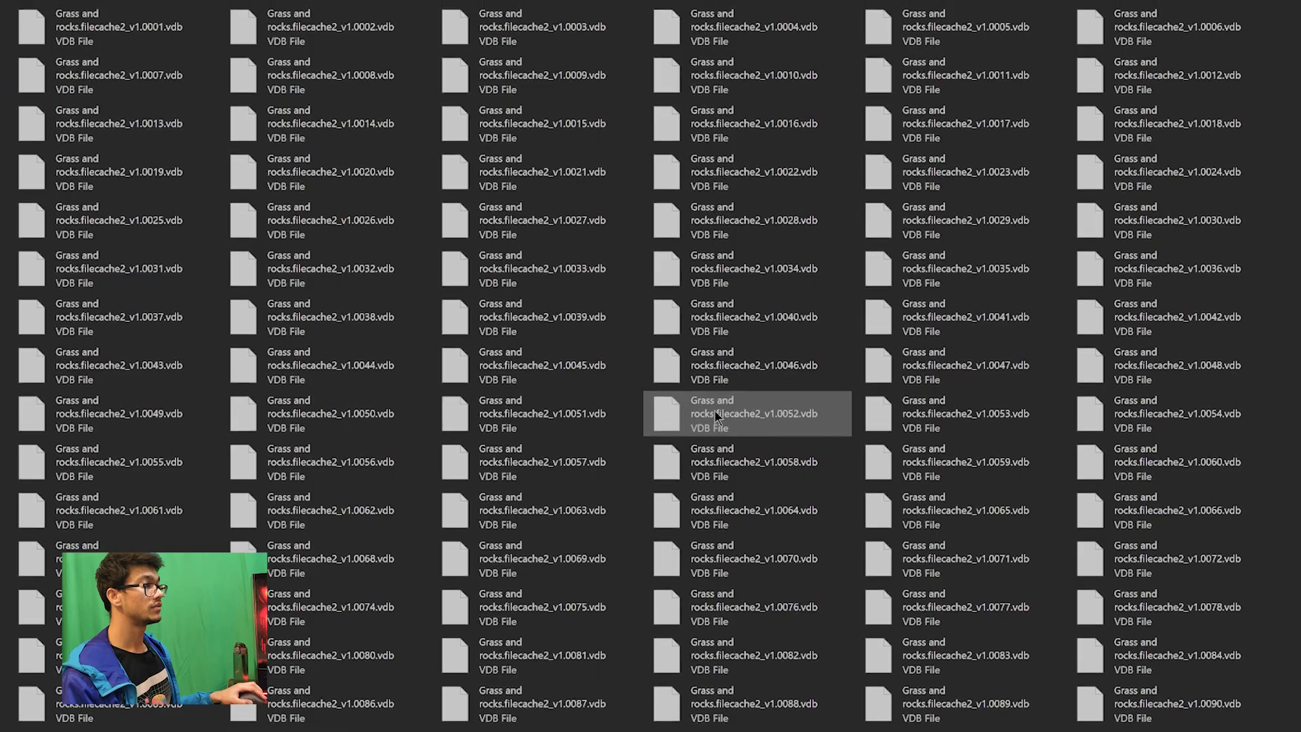
pyautogui.hotkey('alt', 'Left')
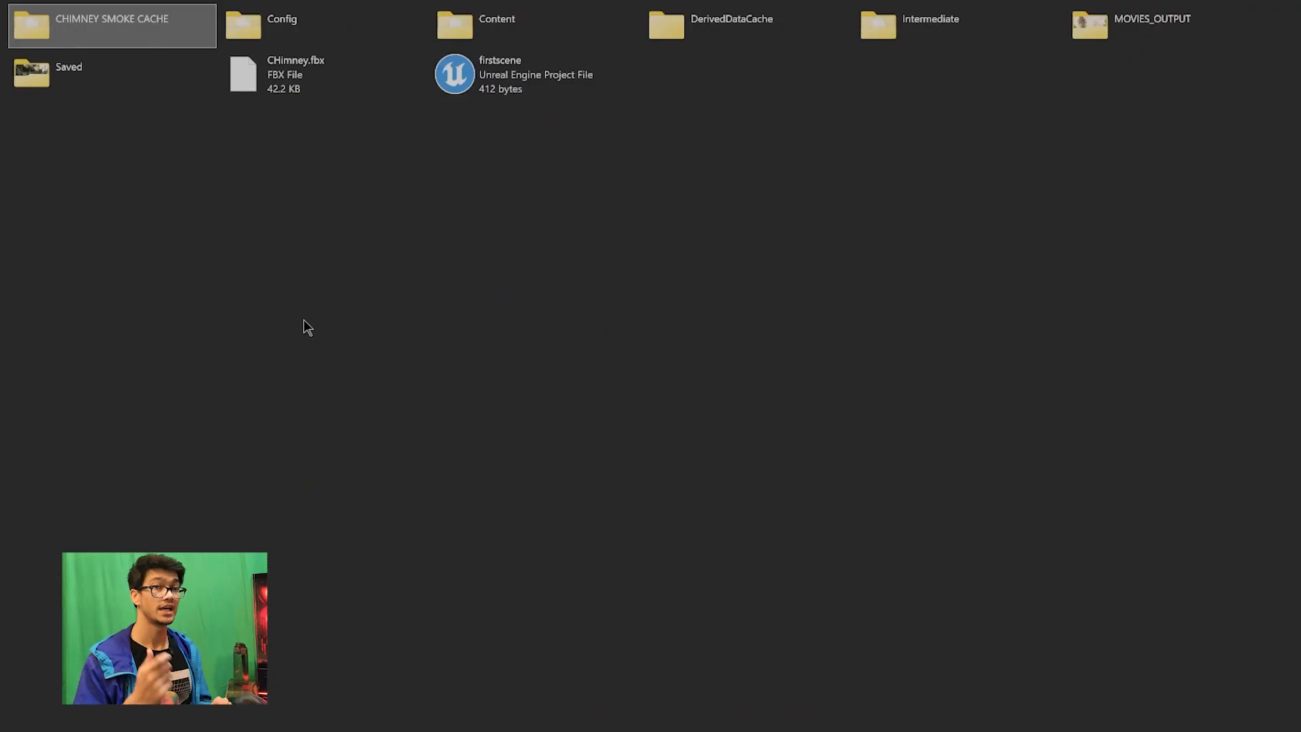
pyautogui.doubleClick(127, 26)
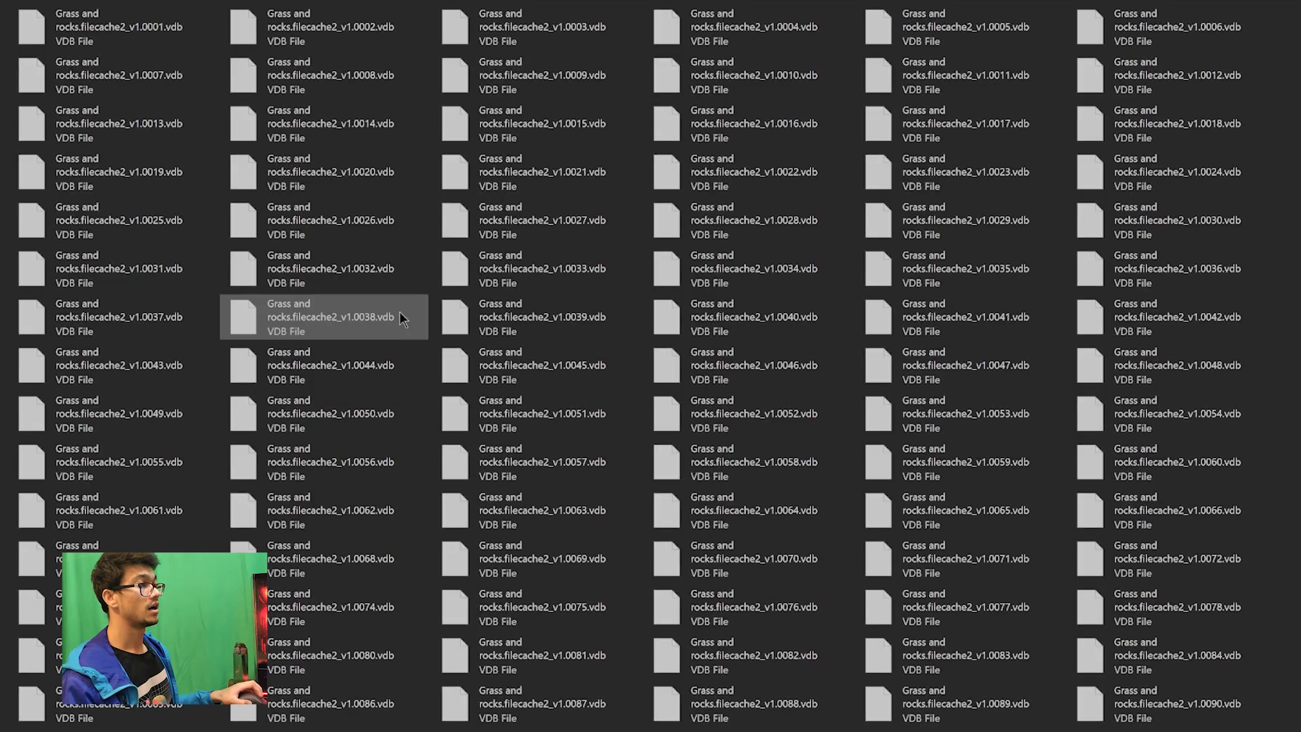
pyautogui.scroll(5, 493, 354)
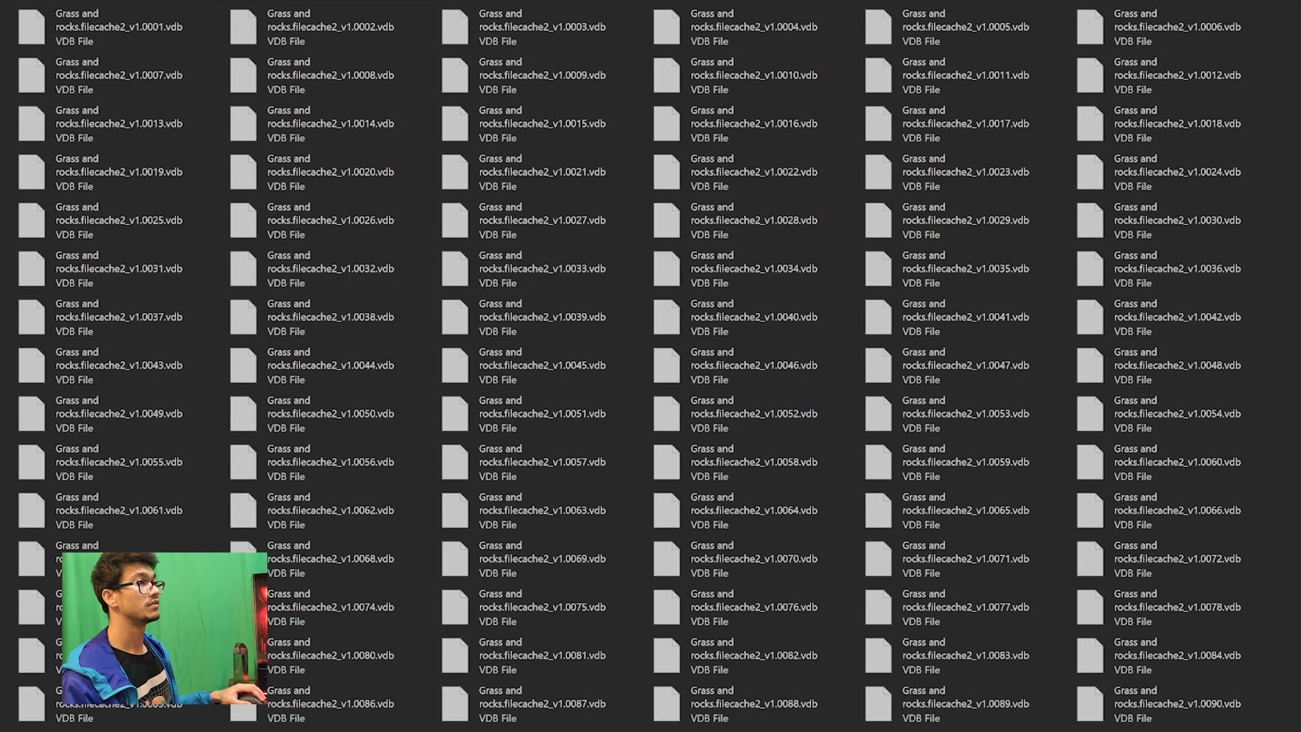
pyautogui.hotkey('alt', 'Left')
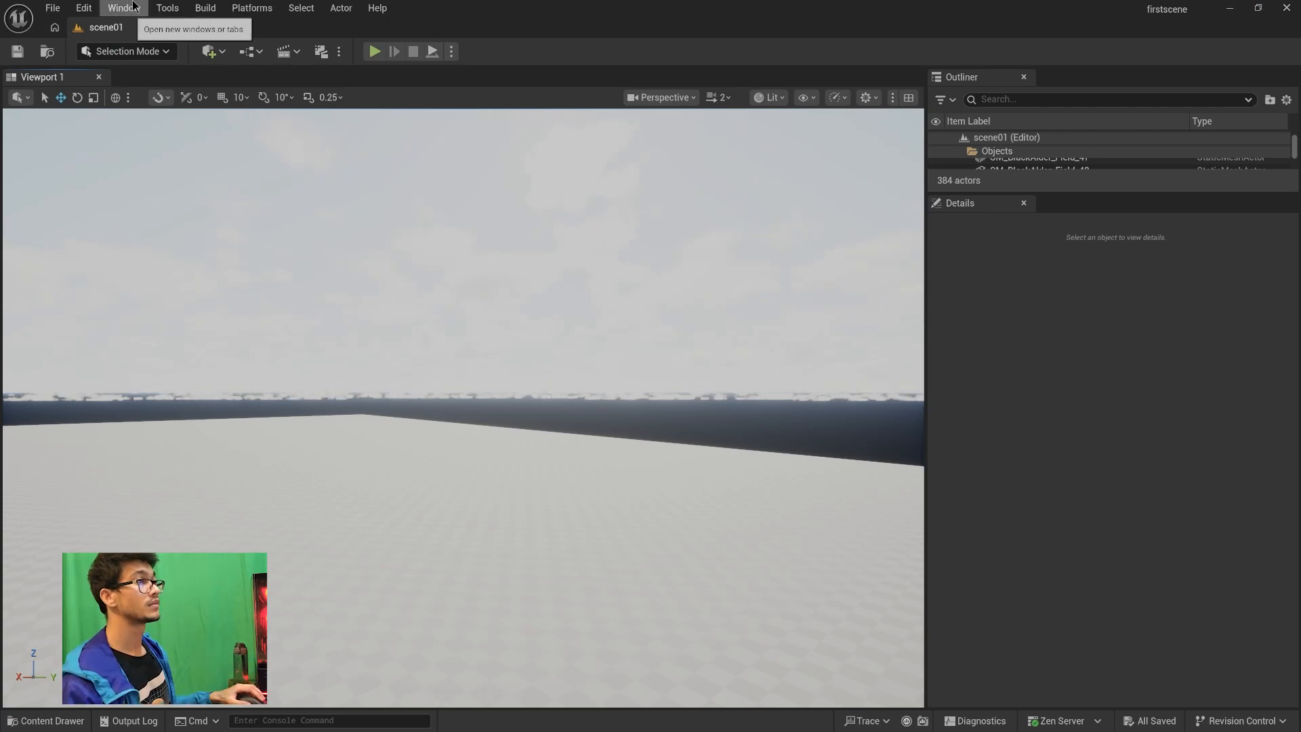
# Back in Unreal Editor, open ZibraVDB's Import OpenVDB Sequence dialog
pyautogui.click(168, 8)
pyautogui.moveTo(242, 504)
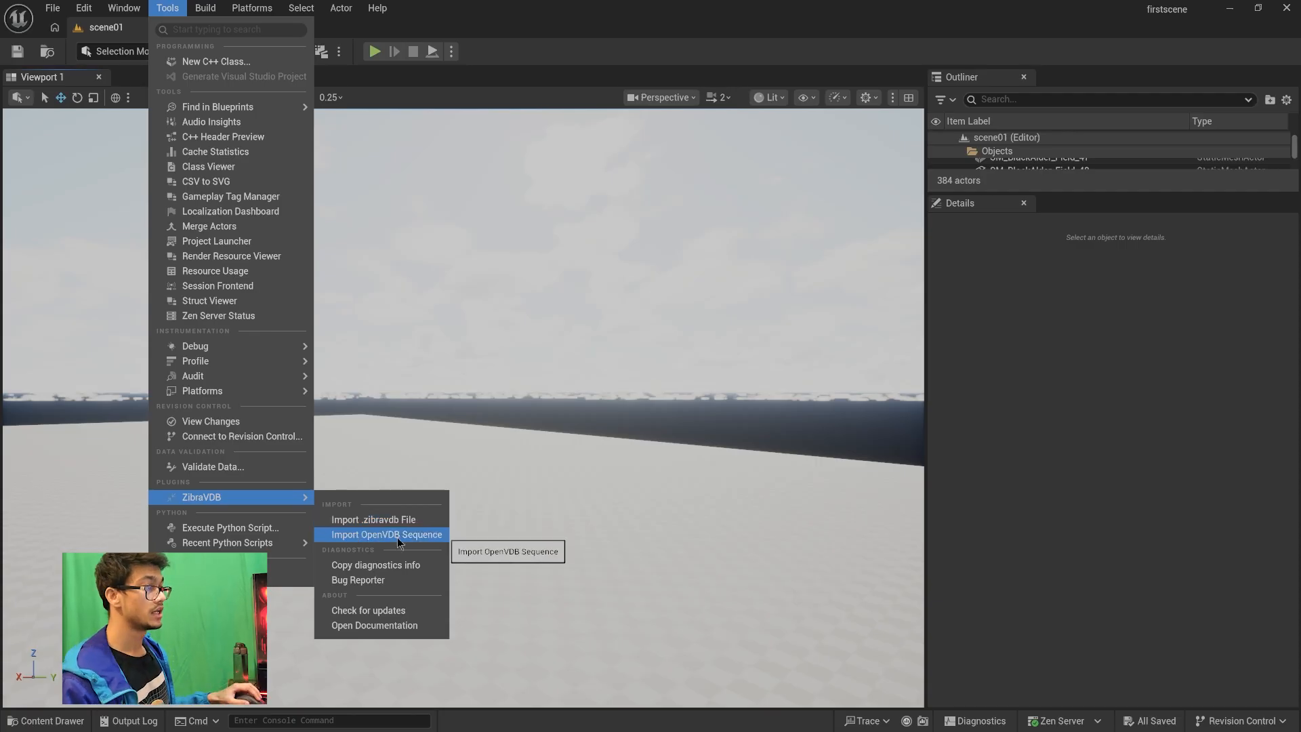
pyautogui.click(370, 536)
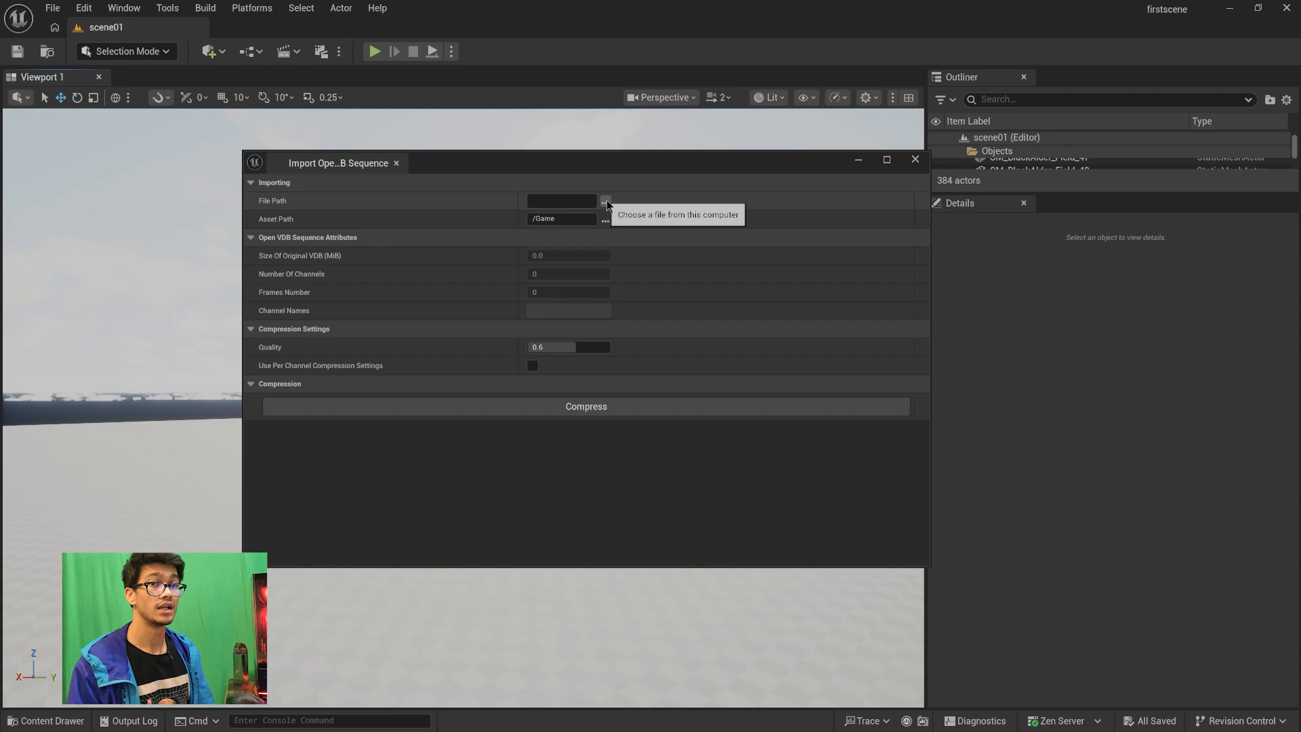
# Load the filecache2 VDB sequence from the CHIMNEY SMOKE CACHE folder as the source of the OpenVDB import
pyautogui.click(606, 202)
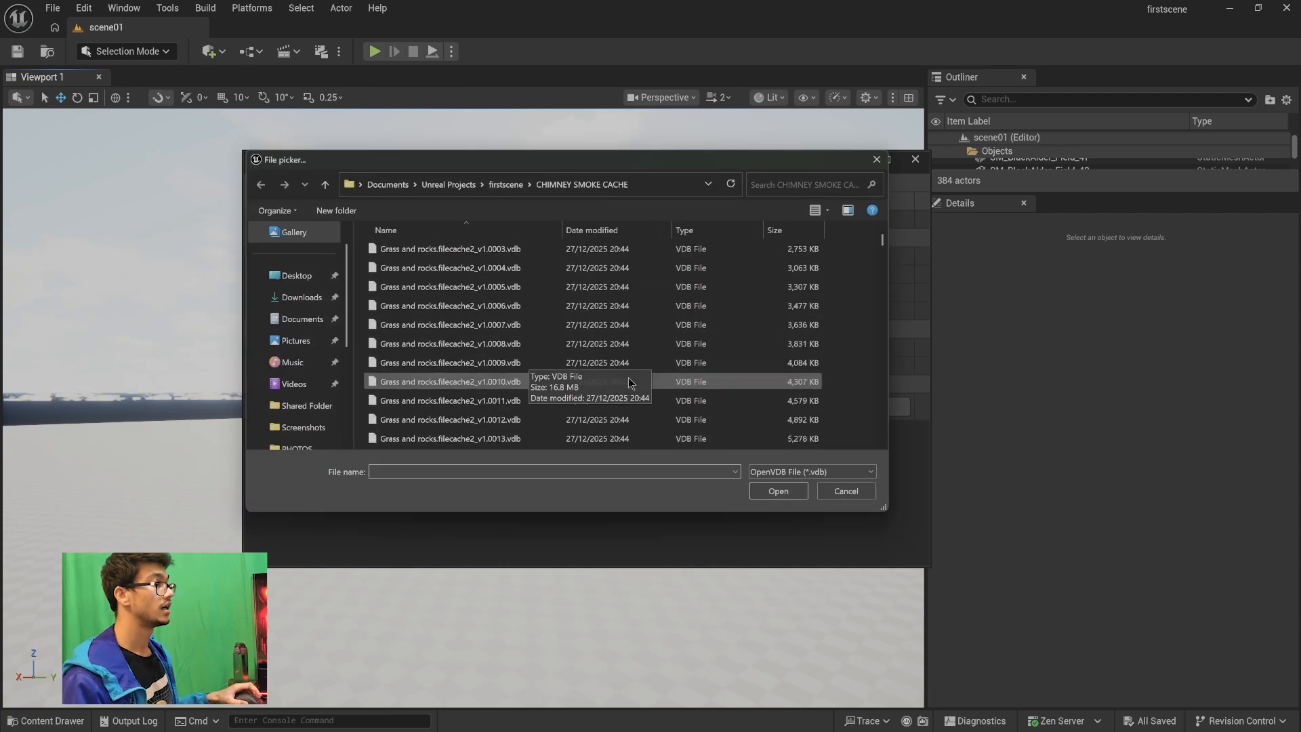
pyautogui.scroll(-5, 564, 329)
pyautogui.scroll(5, 564, 329)
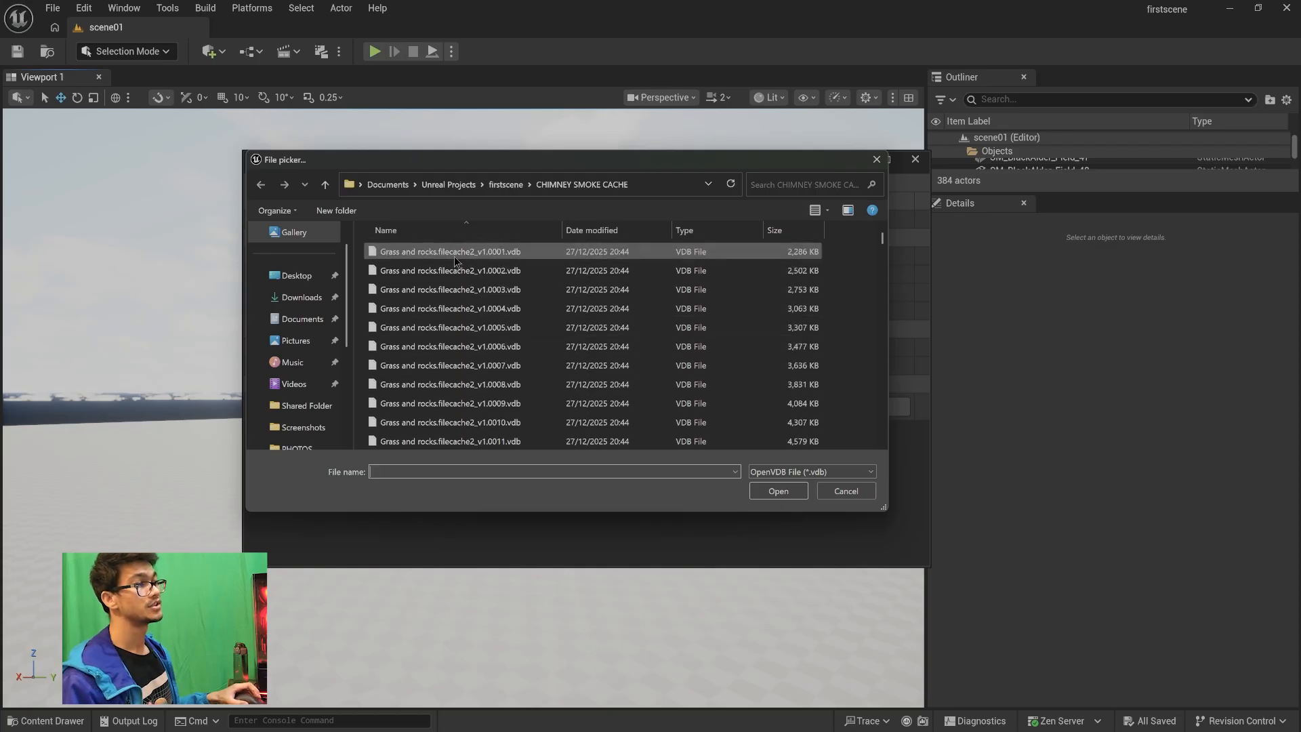
pyautogui.doubleClick(579, 360)
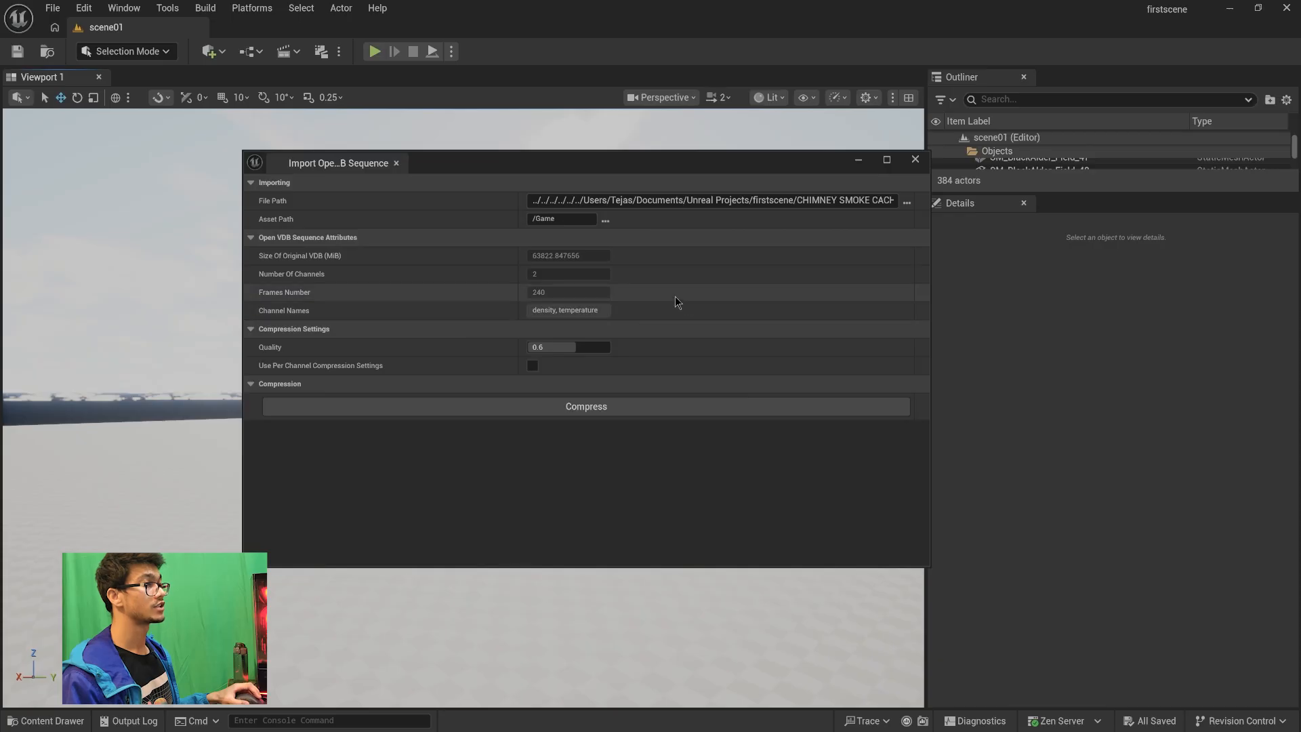
# Recheck the source folder and the asset path, and compress the VDB sequence into a ZibraVDB asset at quality 0.6
pyautogui.click(904, 203)
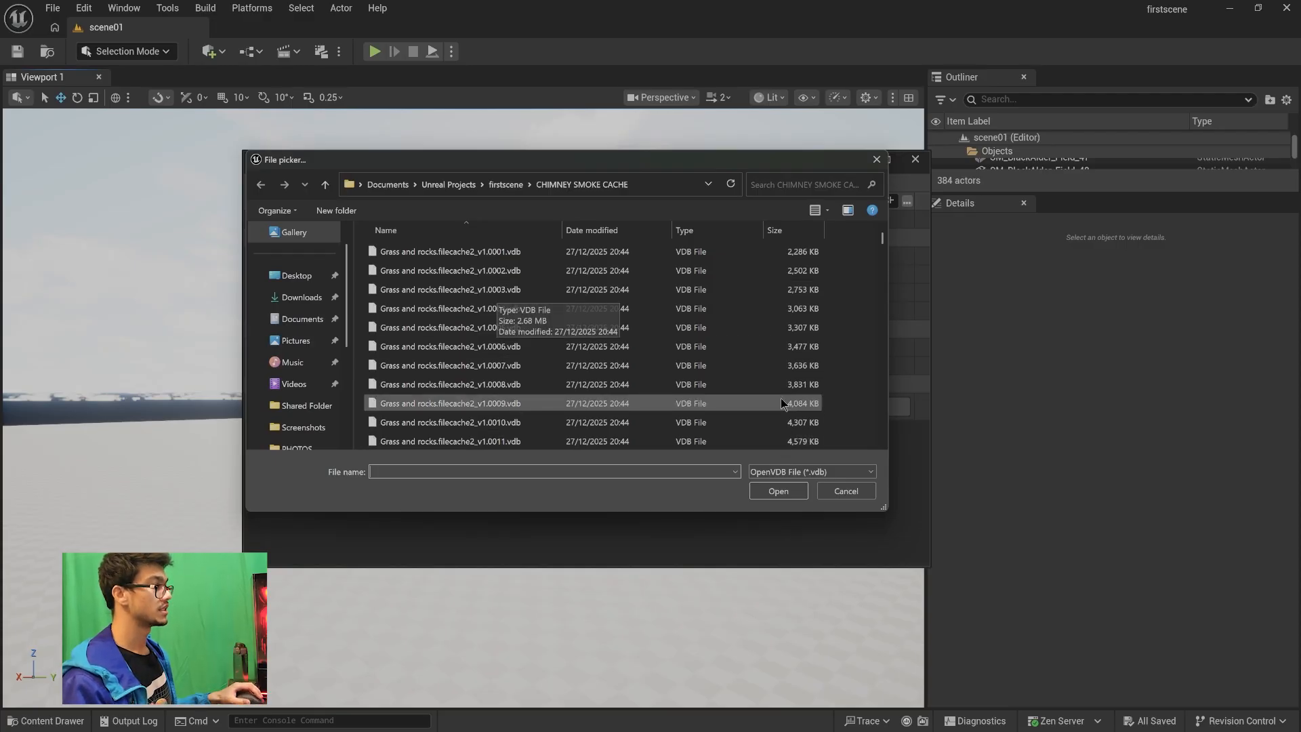
pyautogui.click(846, 490)
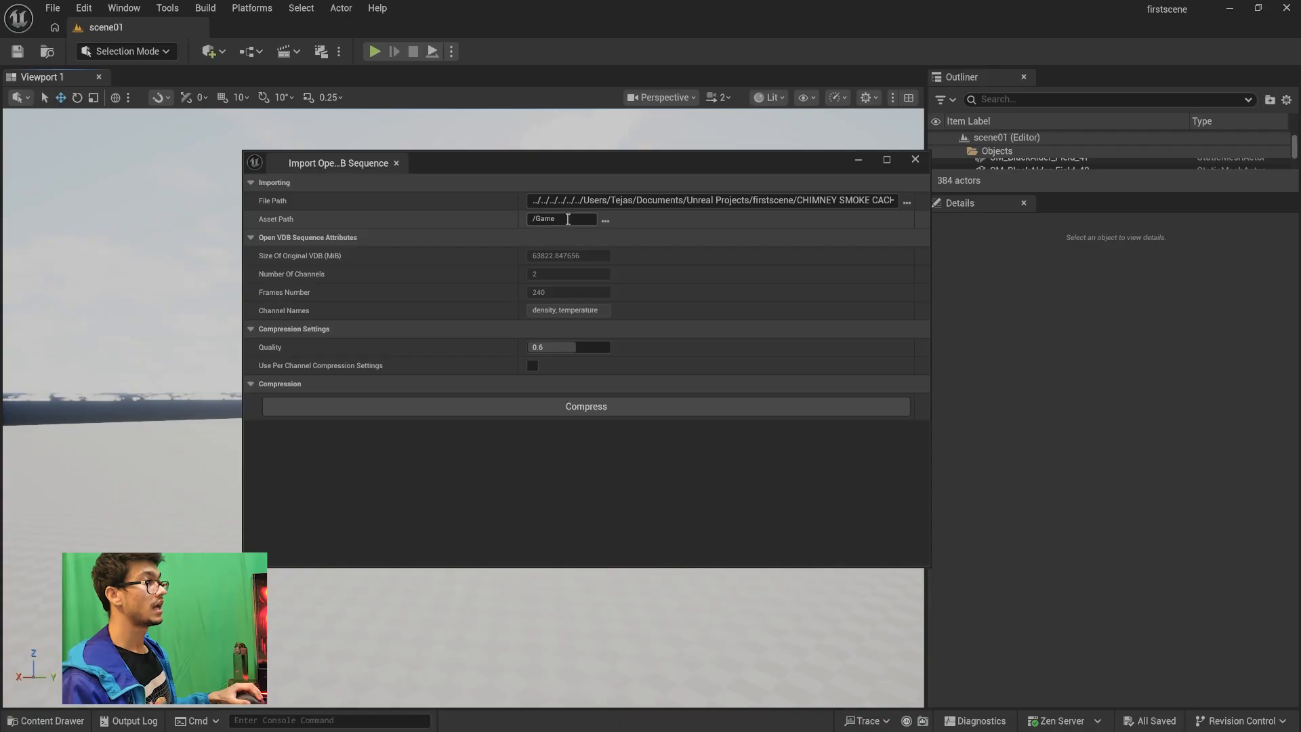
pyautogui.click(572, 220)
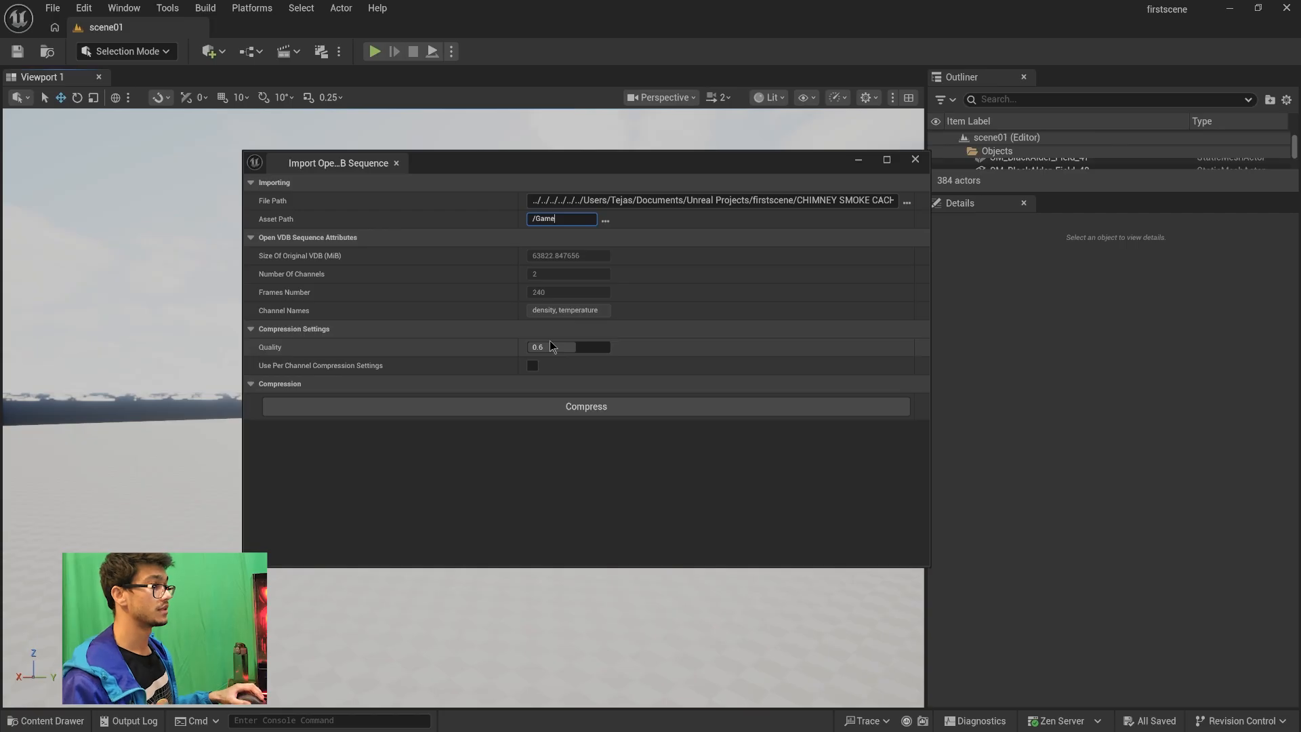
pyautogui.click(535, 406)
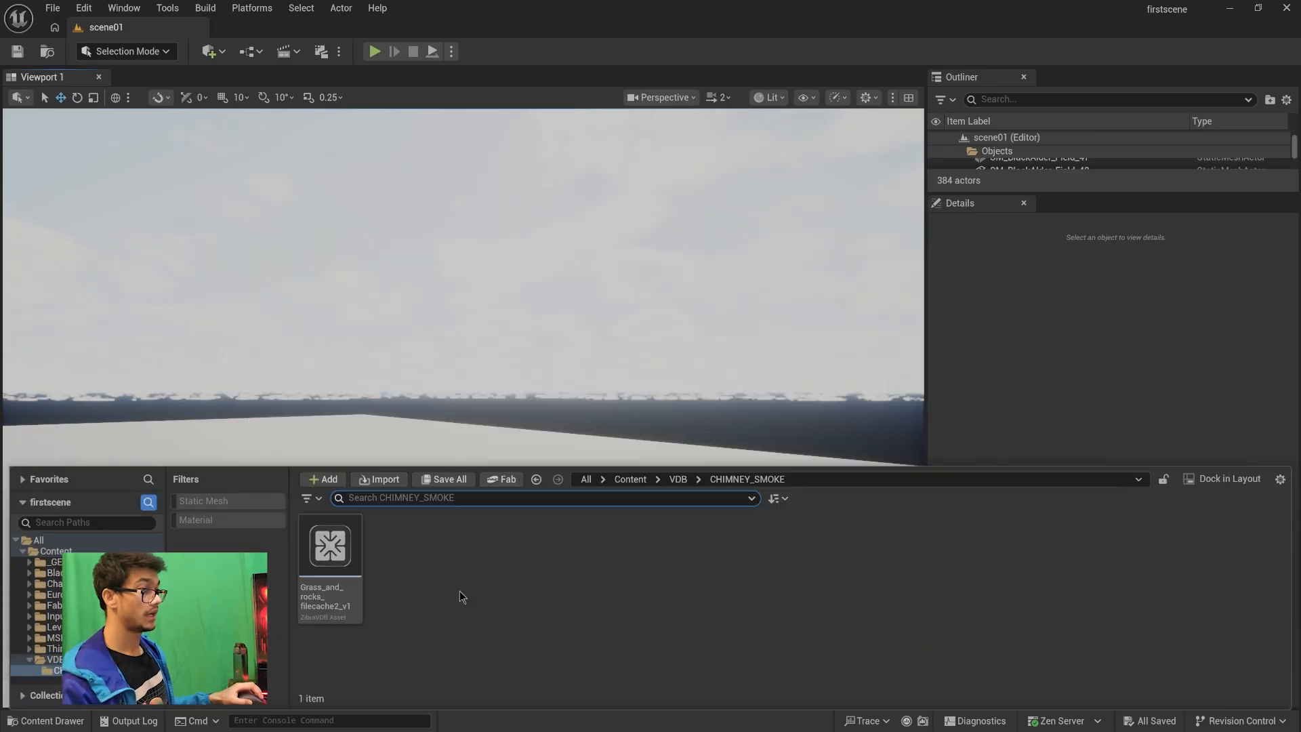
# Place the Grass_and_rocks_filecache2_v1 ZibraVDB asset from the VDB/CHIMNEY_SMOKE folder on the floor of the level
pyautogui.moveTo(404, 339); pyautogui.dragTo(374, 425, button='right')
pyautogui.click(49, 721)
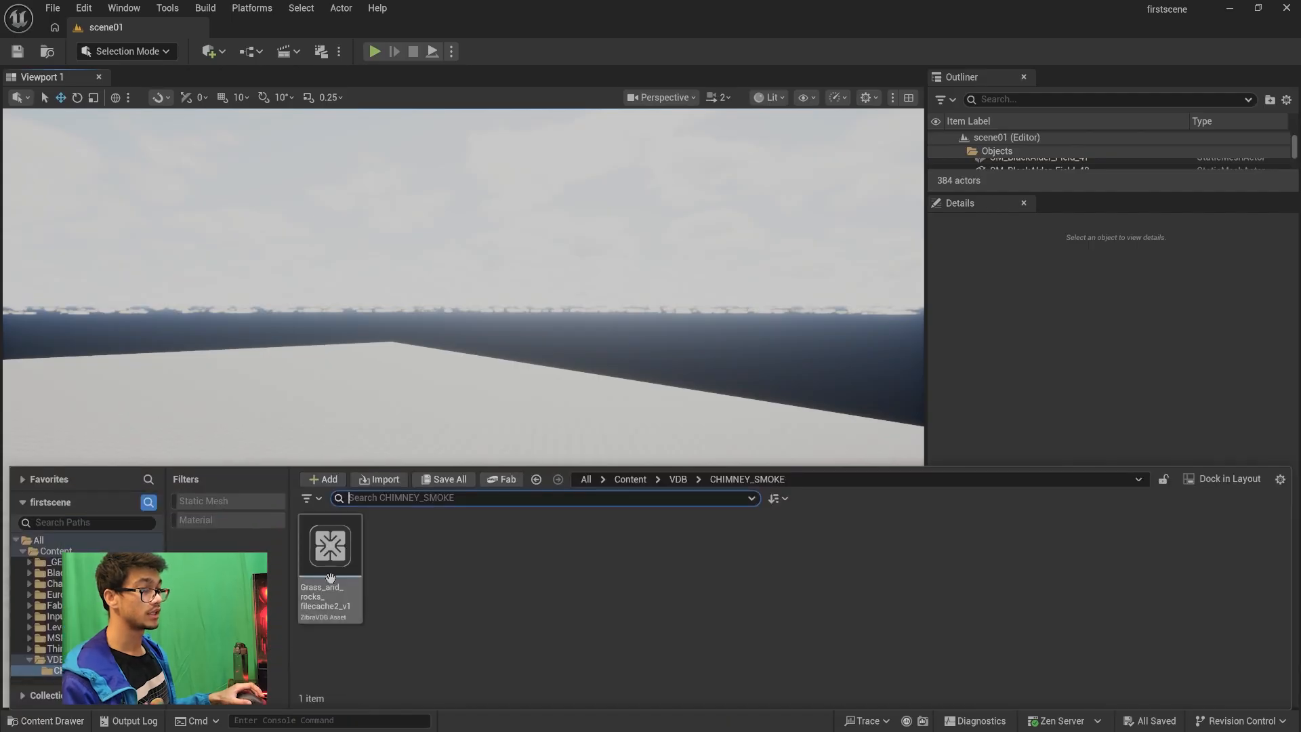
pyautogui.moveTo(332, 562); pyautogui.dragTo(484, 588)
pyautogui.scroll(6, 484, 588)
pyautogui.moveTo(311, 600); pyautogui.dragTo(305, 542)
pyautogui.keyDown('alt'); pyautogui.moveTo(305, 542); pyautogui.dragTo(610, 549); pyautogui.keyUp('alt')
# Stand the smoke volume upright by setting its X rotation to -90°
pyautogui.moveTo(610, 474); pyautogui.dragTo(327, 475, button='right')
pyautogui.press('w')
pyautogui.press('s')
pyautogui.press('a')
pyautogui.press('w')
pyautogui.press('s')
pyautogui.press('a')
pyautogui.press('d')
pyautogui.press('a')
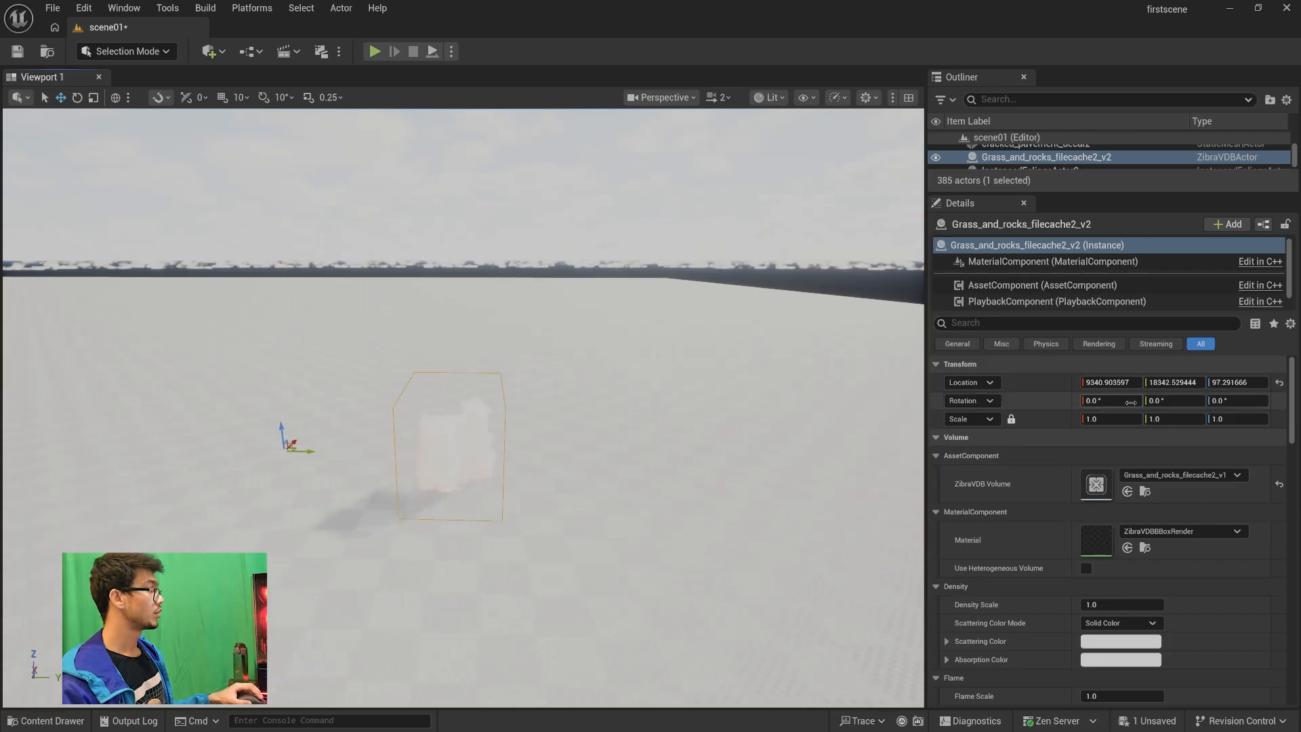
pyautogui.click(1123, 401)
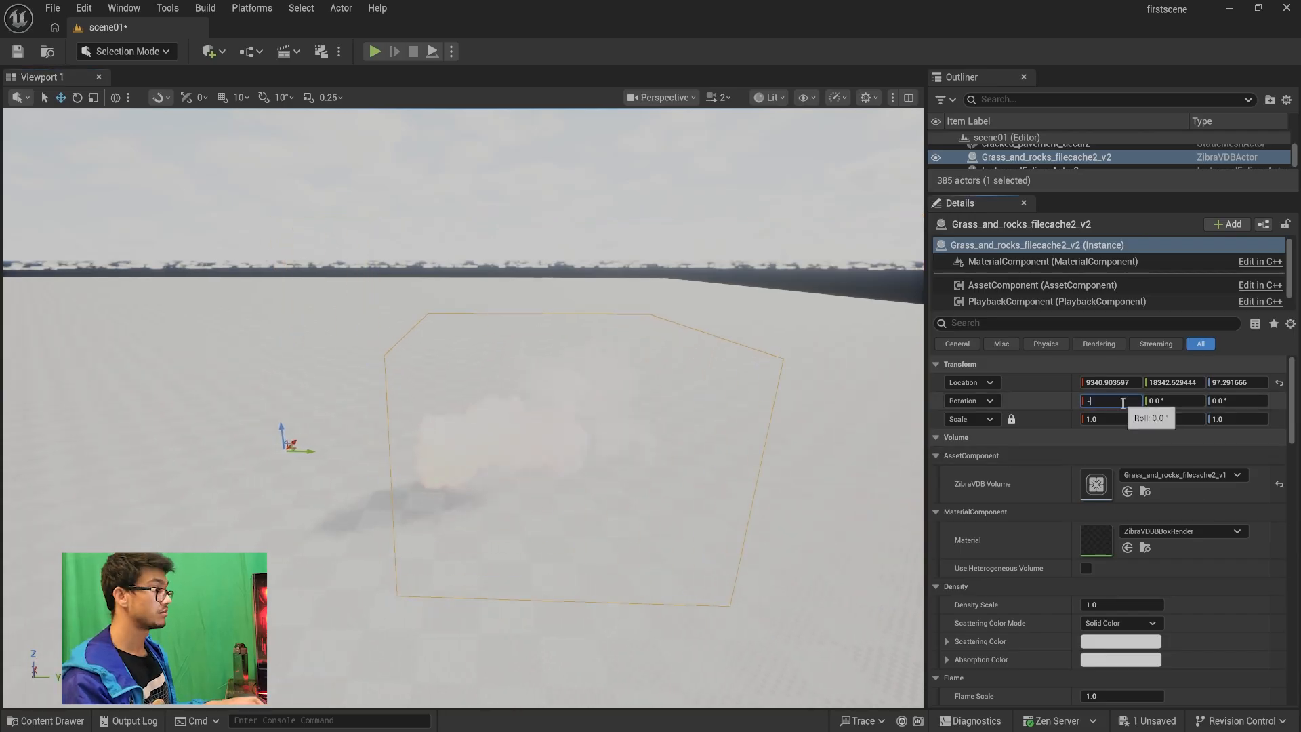
pyautogui.write('-90')
pyautogui.press('Return')
# Enlarge the smoke actor's property area and raise its Density Scale to about 2.19
pyautogui.keyDown('alt'); pyautogui.moveTo(464, 407); pyautogui.dragTo(620, 434); pyautogui.keyUp('alt')
pyautogui.moveTo(620, 434); pyautogui.dragTo(627, 359, button='right')
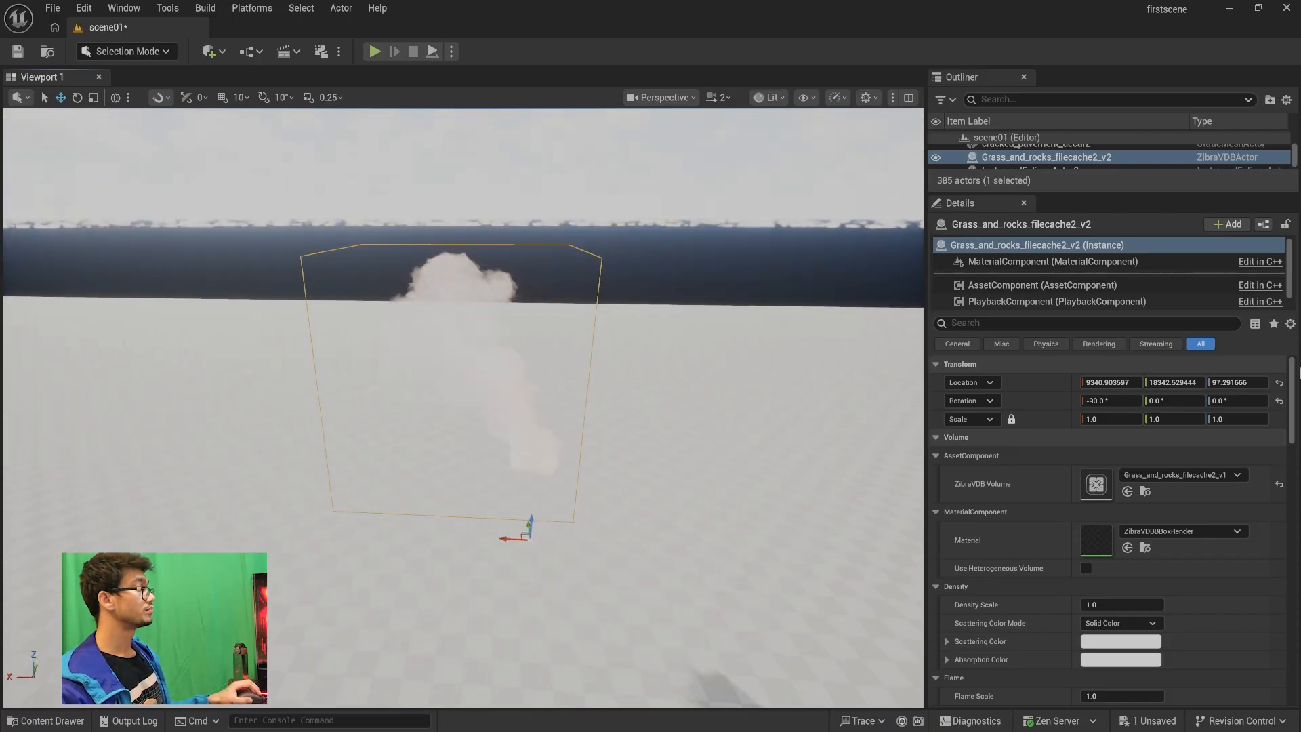
pyautogui.moveTo(1164, 310); pyautogui.dragTo(1170, 209)
pyautogui.scroll(-5, 1184, 562)
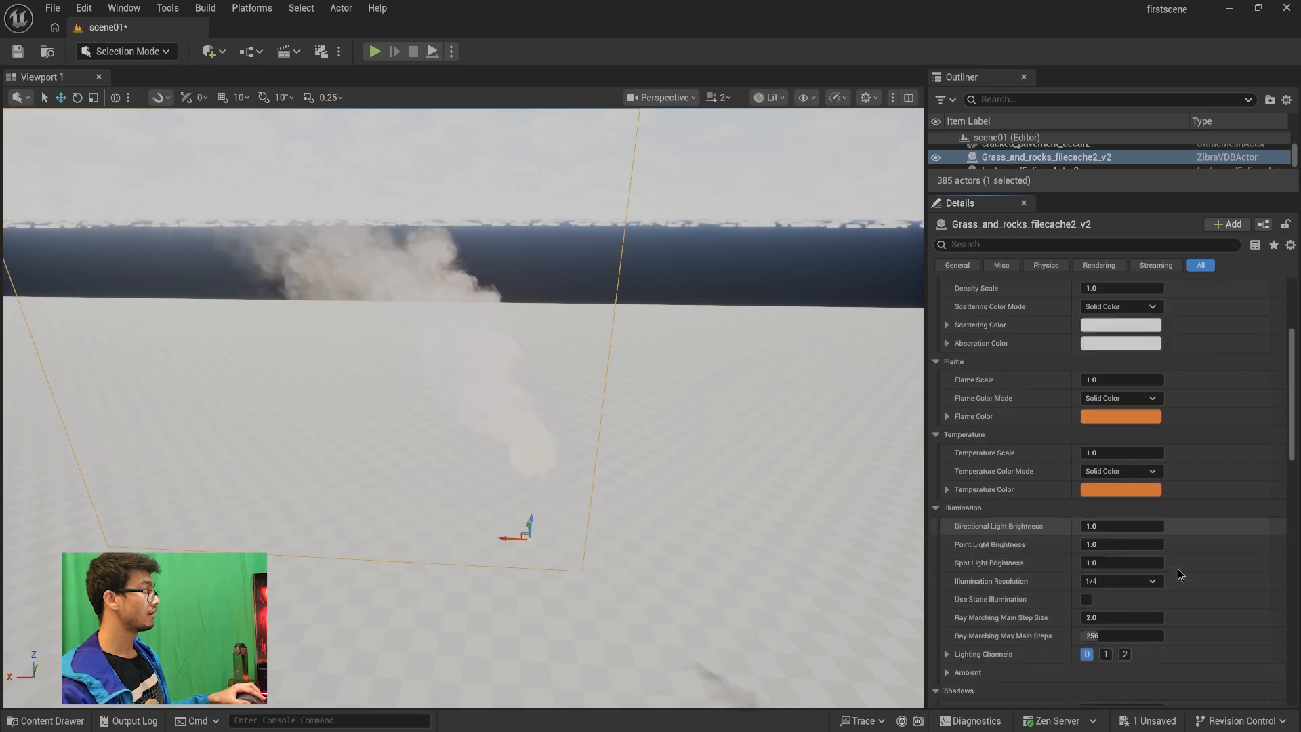
pyautogui.scroll(5, 1178, 575)
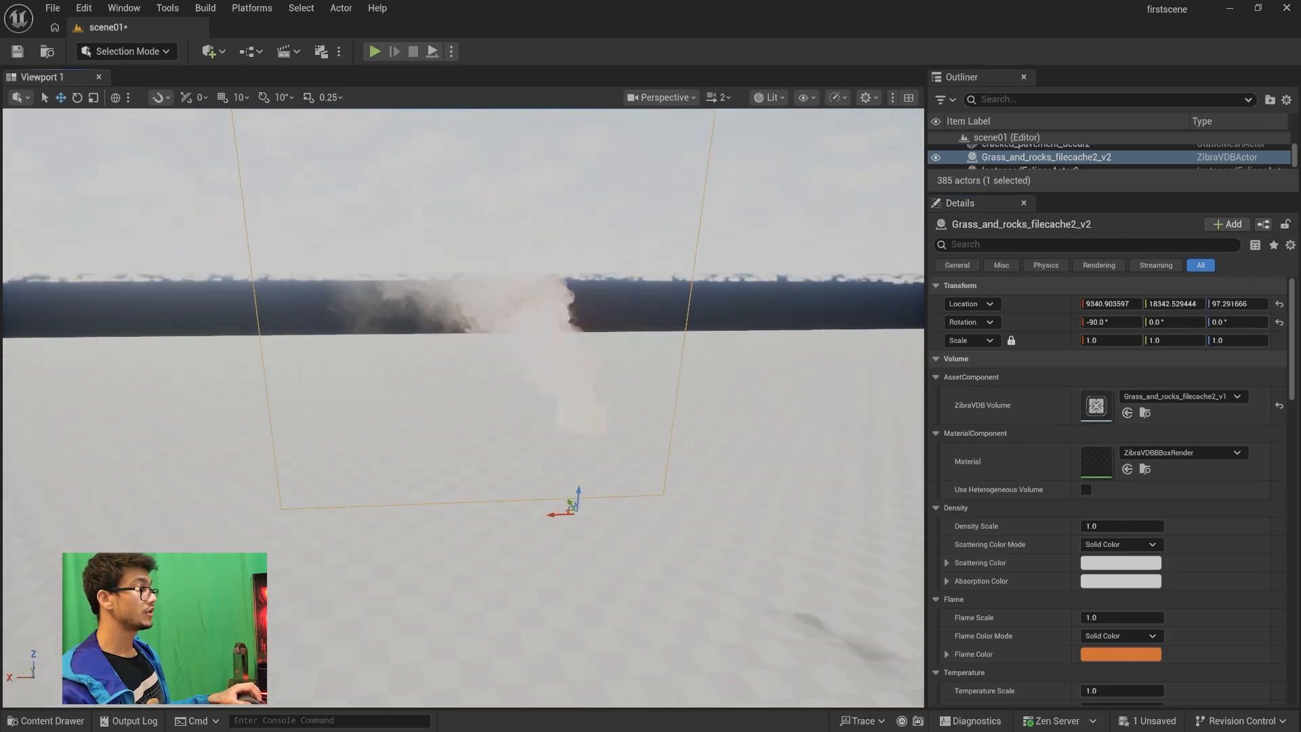
pyautogui.scroll(-3, 1107, 572)
pyautogui.moveTo(1100, 413); pyautogui.dragTo(1118, 414)
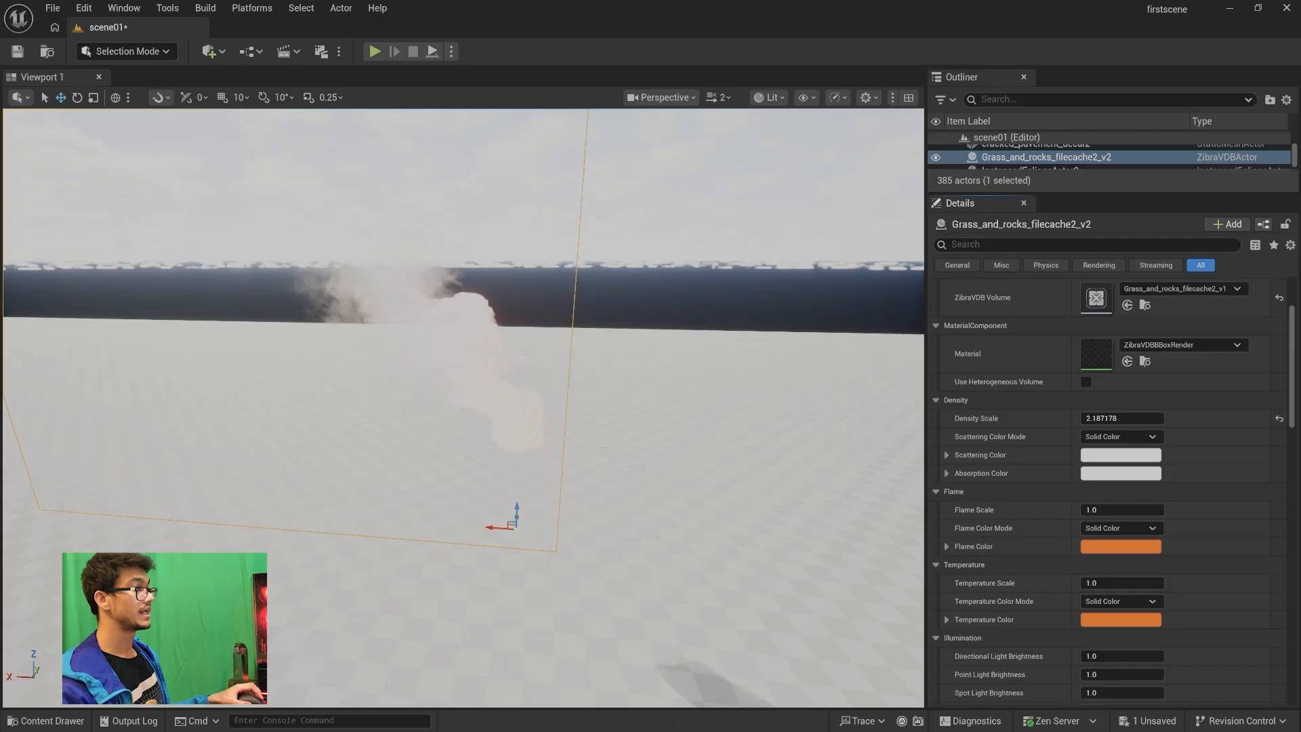
# Remove the smoke's warm glow by setting its Temperature Scale to 0, and check it from farther away
pyautogui.scroll(-2, 1211, 564)
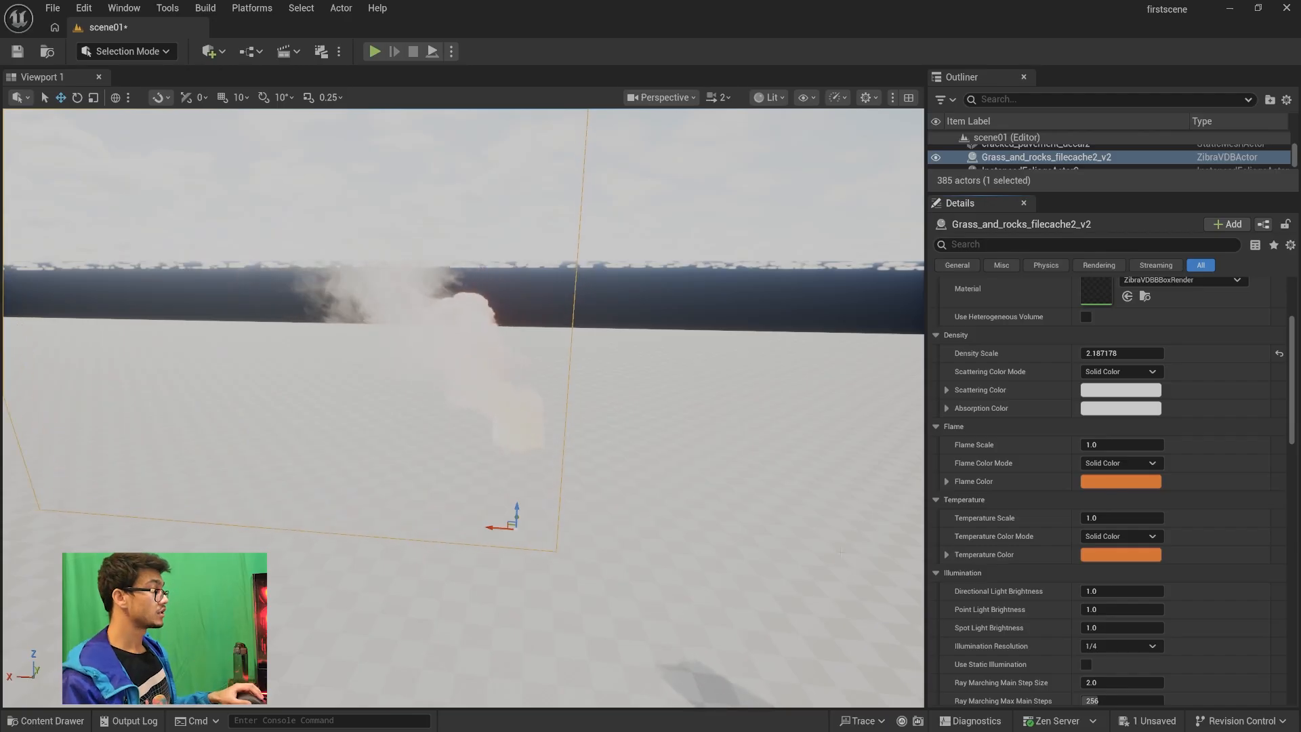
pyautogui.moveTo(1115, 518); pyautogui.dragTo(1084, 518)
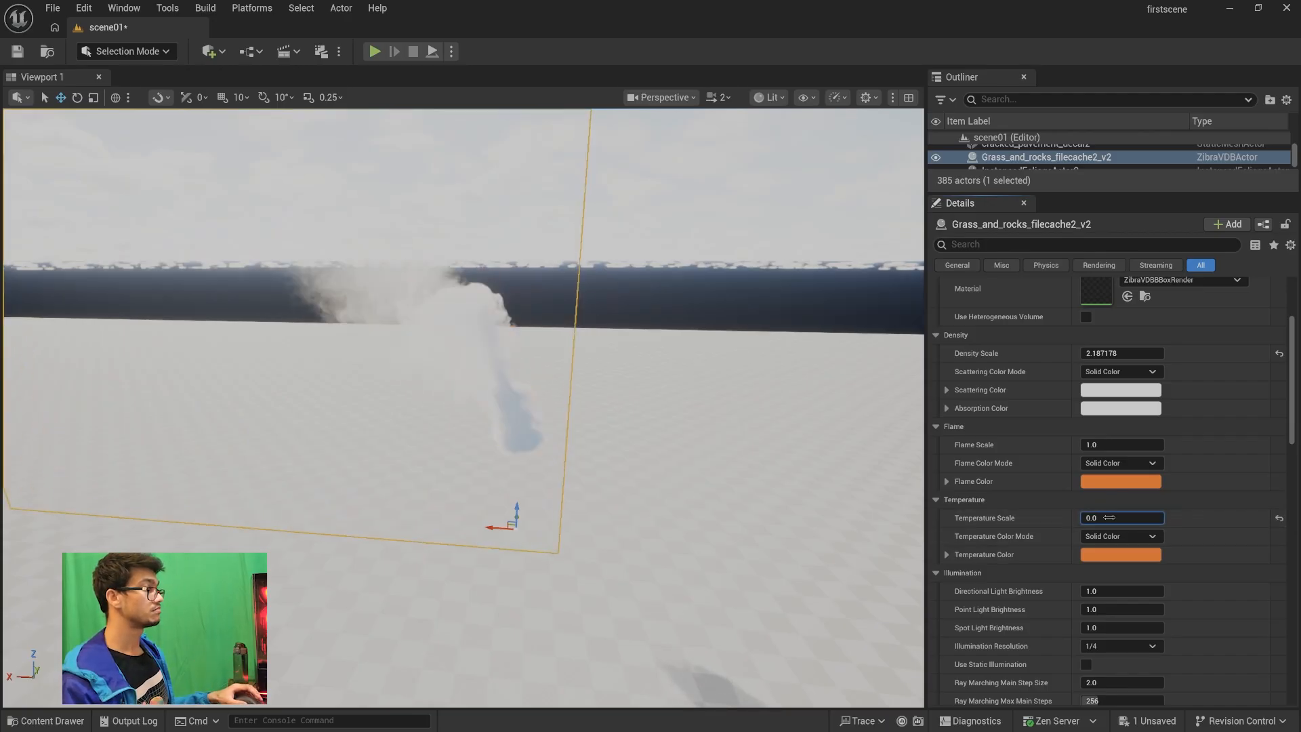
pyautogui.press('w')
pyautogui.moveTo(583, 561); pyautogui.dragTo(541, 529, button='right')
pyautogui.press('s')
pyautogui.press('e')
pyautogui.press('s')
pyautogui.press('a')
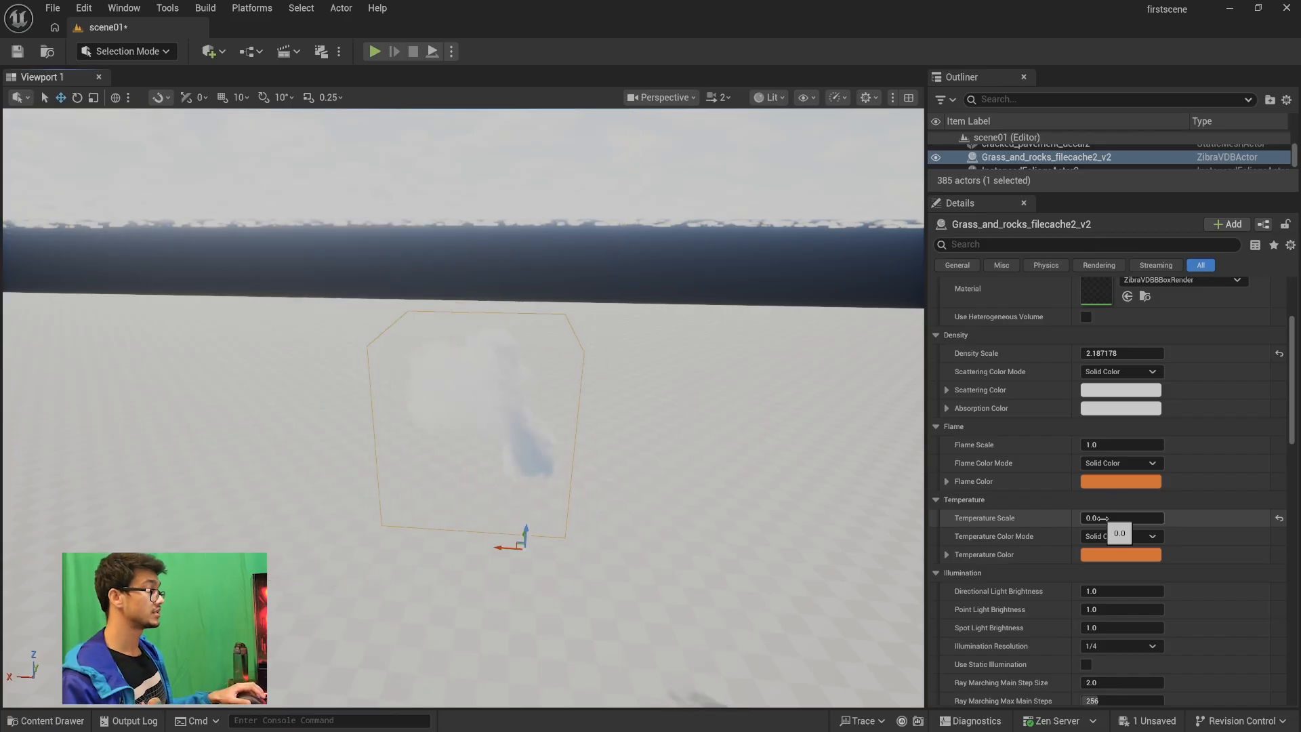
# Thicken the smoke by raising its Density Scale to about 14, and view it from another angle
pyautogui.scroll(2, 1104, 428)
pyautogui.moveTo(1112, 396); pyautogui.dragTo(1146, 397)
pyautogui.moveTo(678, 397); pyautogui.dragTo(813, 399, button='right')
pyautogui.moveTo(621, 418)
pyautogui.mouseDown(button='right')
pyautogui.moveTo(576, 474)
pyautogui.moveTo(596, 515)
pyautogui.moveTo(650, 420)
pyautogui.moveTo(621, 417)
pyautogui.mouseUp(button='right')
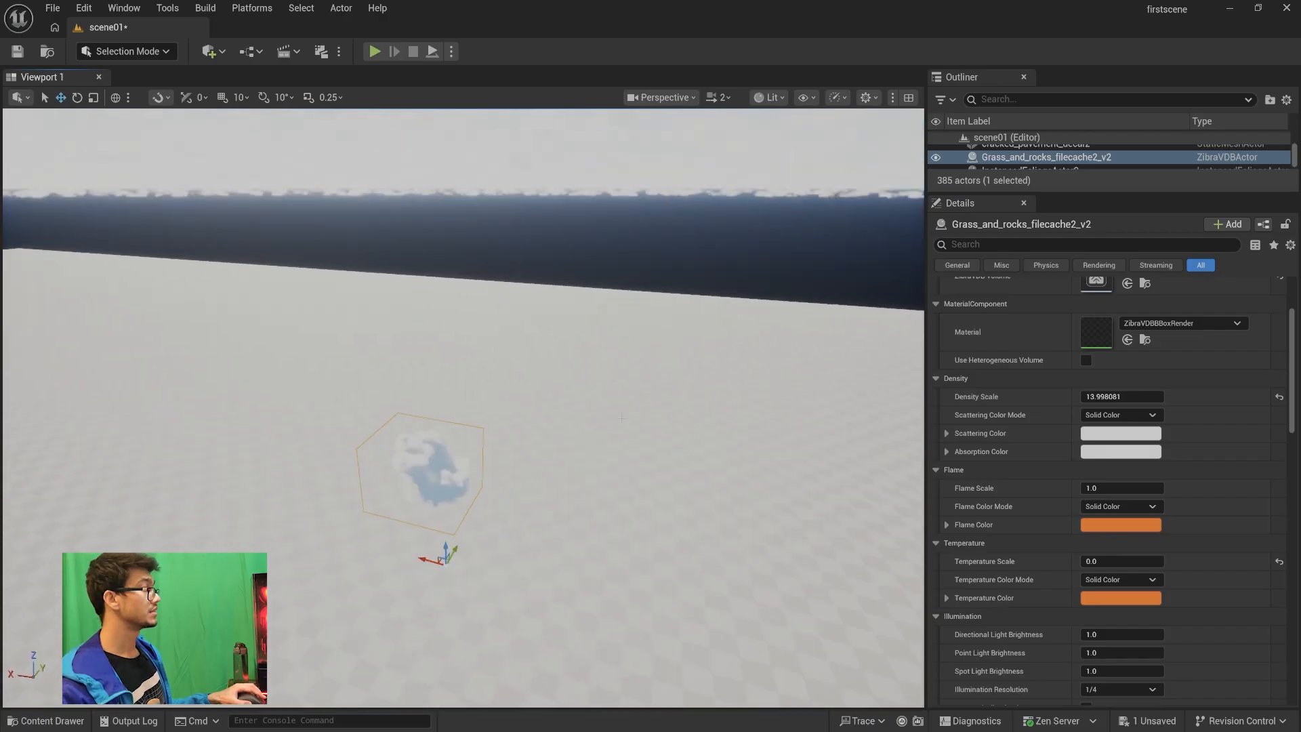
# Try a purple Scattering Color on the smoke and return it to white
pyautogui.scroll(2, 1125, 467)
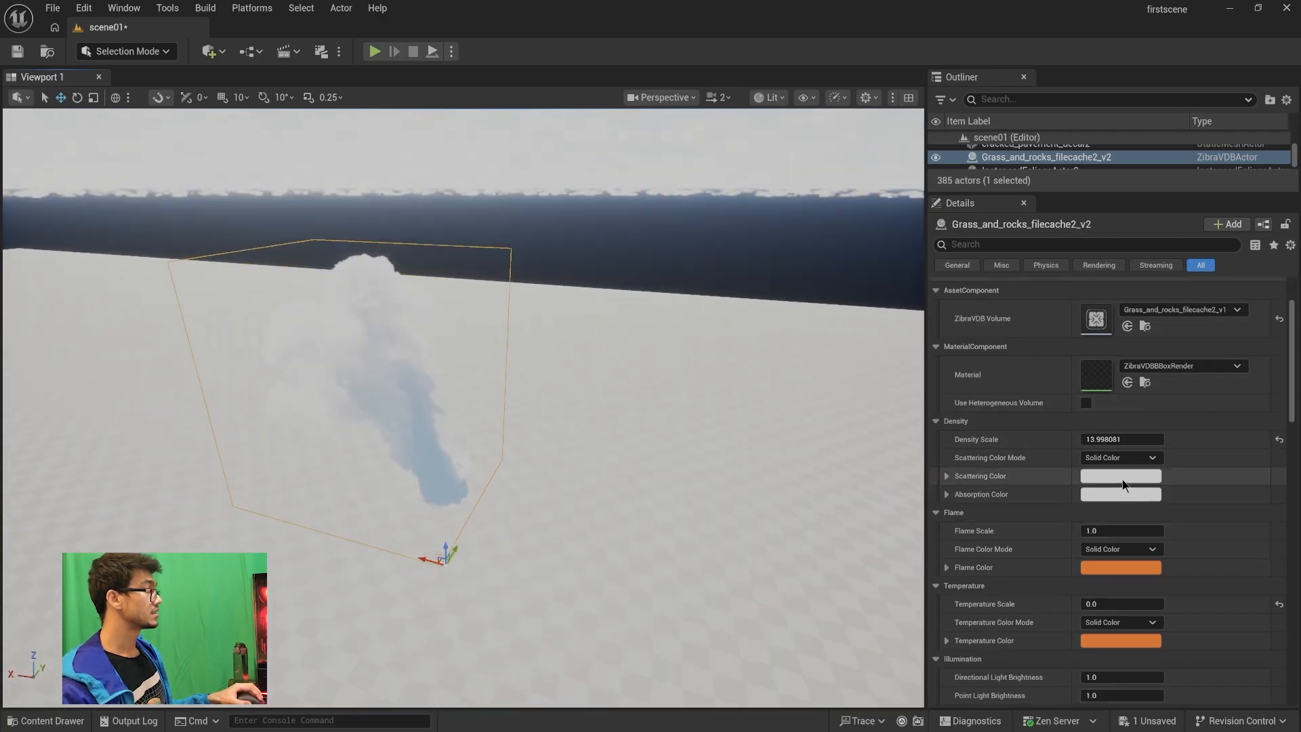
pyautogui.click(1123, 480)
pyautogui.moveTo(934, 366); pyautogui.dragTo(816, 278)
pyautogui.moveTo(796, 354); pyautogui.dragTo(767, 326)
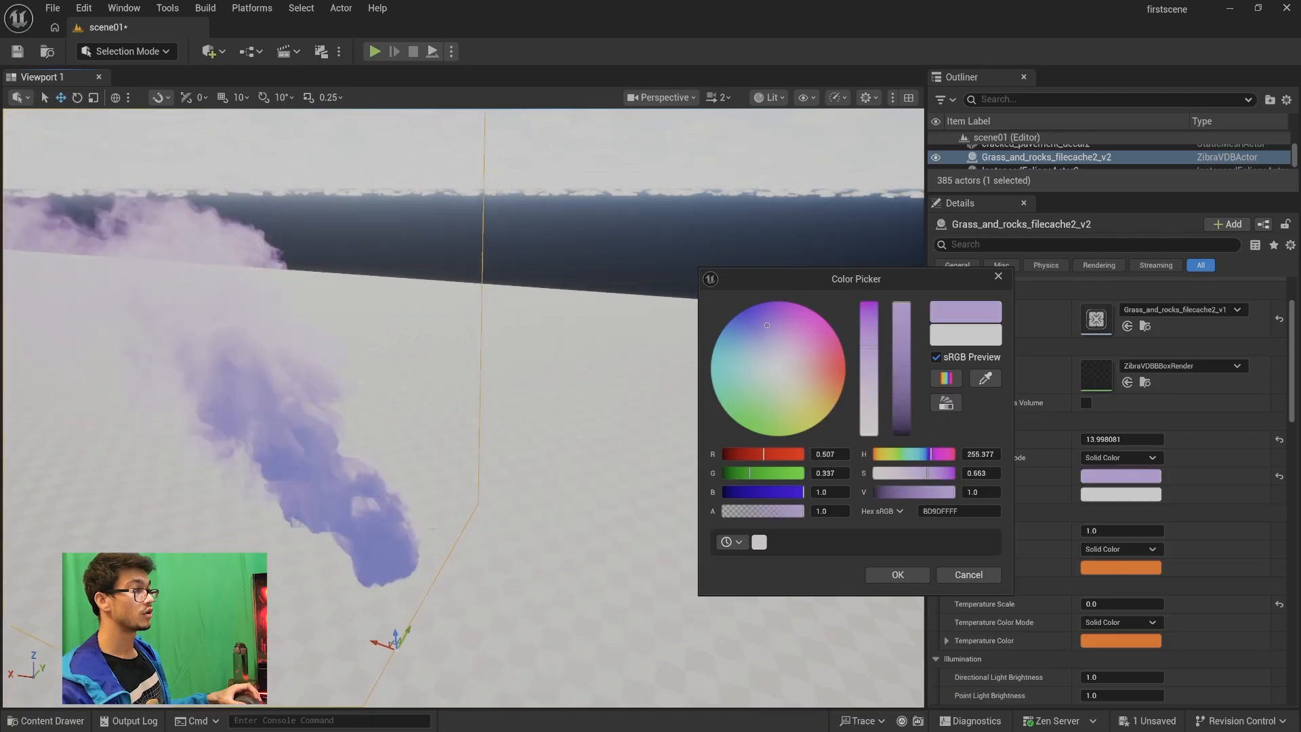
pyautogui.moveTo(462, 407); pyautogui.dragTo(359, 288, button='right')
pyautogui.moveTo(746, 367)
pyautogui.mouseDown()
pyautogui.moveTo(839, 371)
pyautogui.moveTo(735, 366)
pyautogui.moveTo(772, 324)
pyautogui.mouseUp()
pyautogui.moveTo(874, 379); pyautogui.dragTo(874, 435)
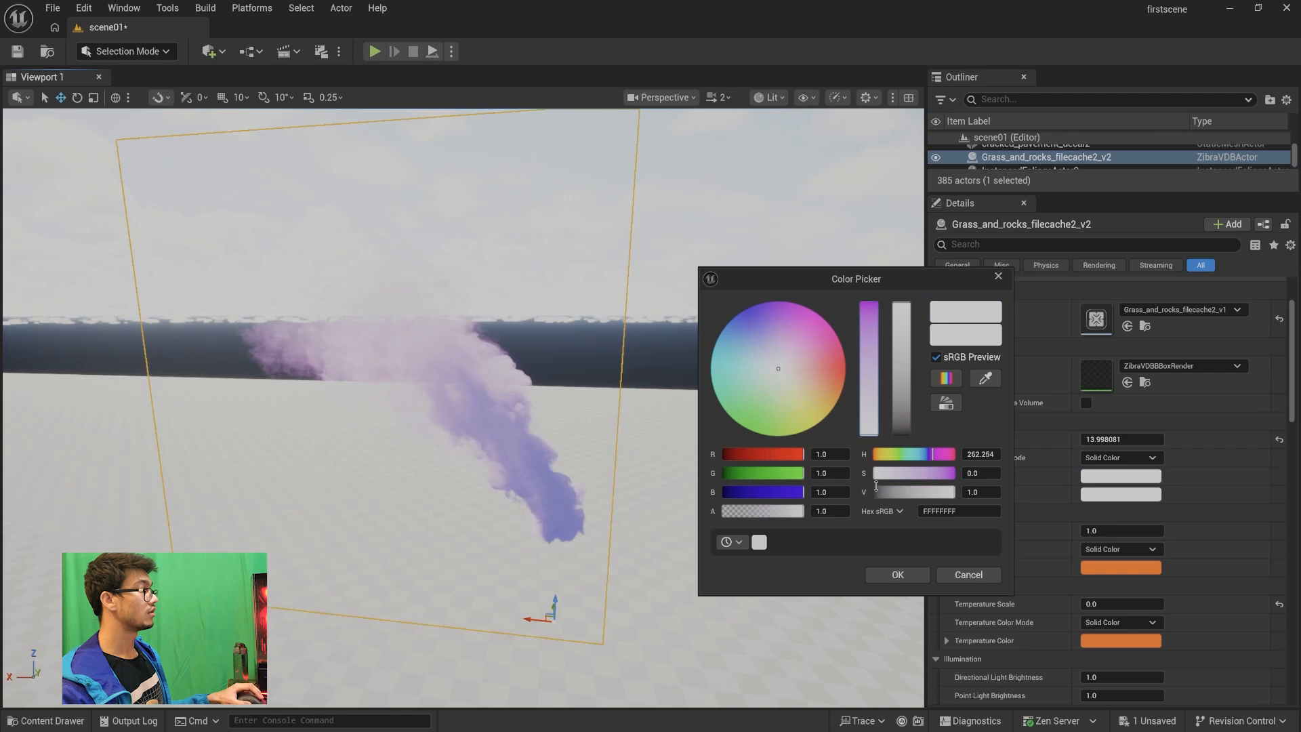
pyautogui.click(998, 277)
# Darken the smoke's Scattering Color slightly to a light grey with a value of 0.833
pyautogui.scroll(-3, 1213, 556)
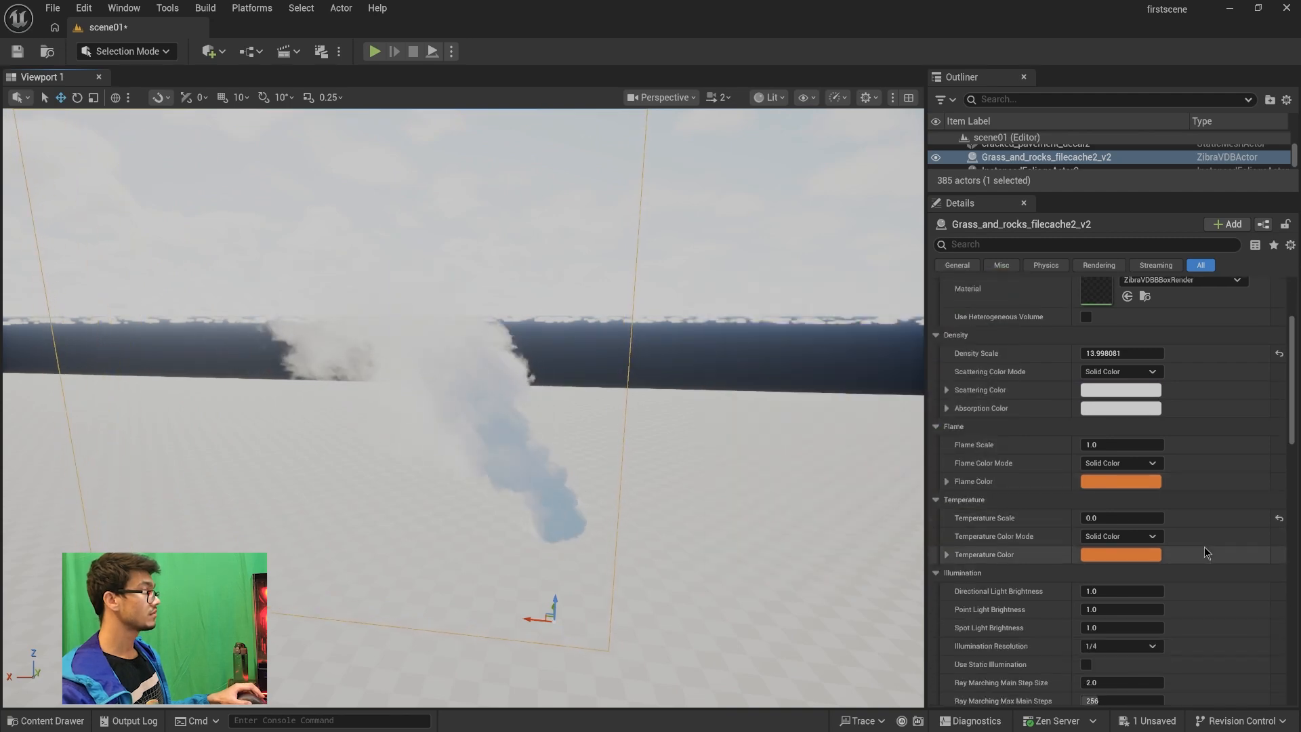
pyautogui.scroll(-1, 1112, 407)
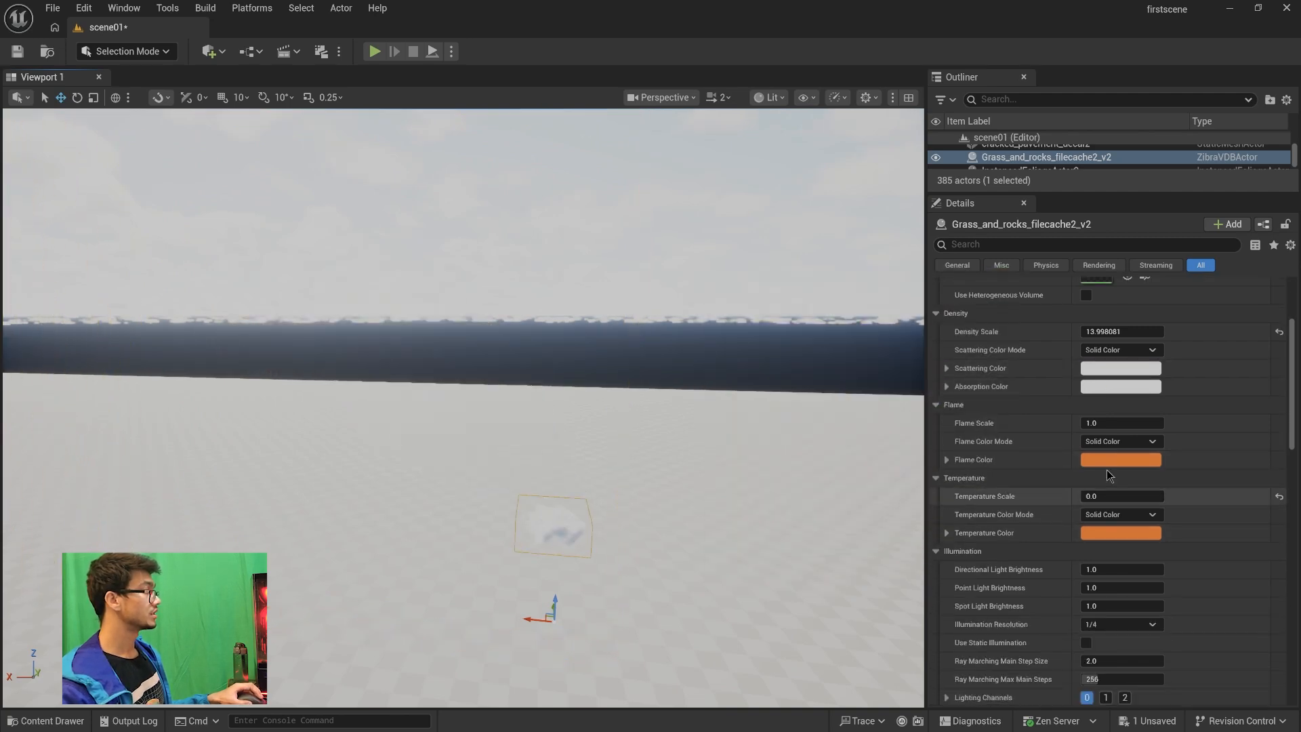
pyautogui.click(1118, 367)
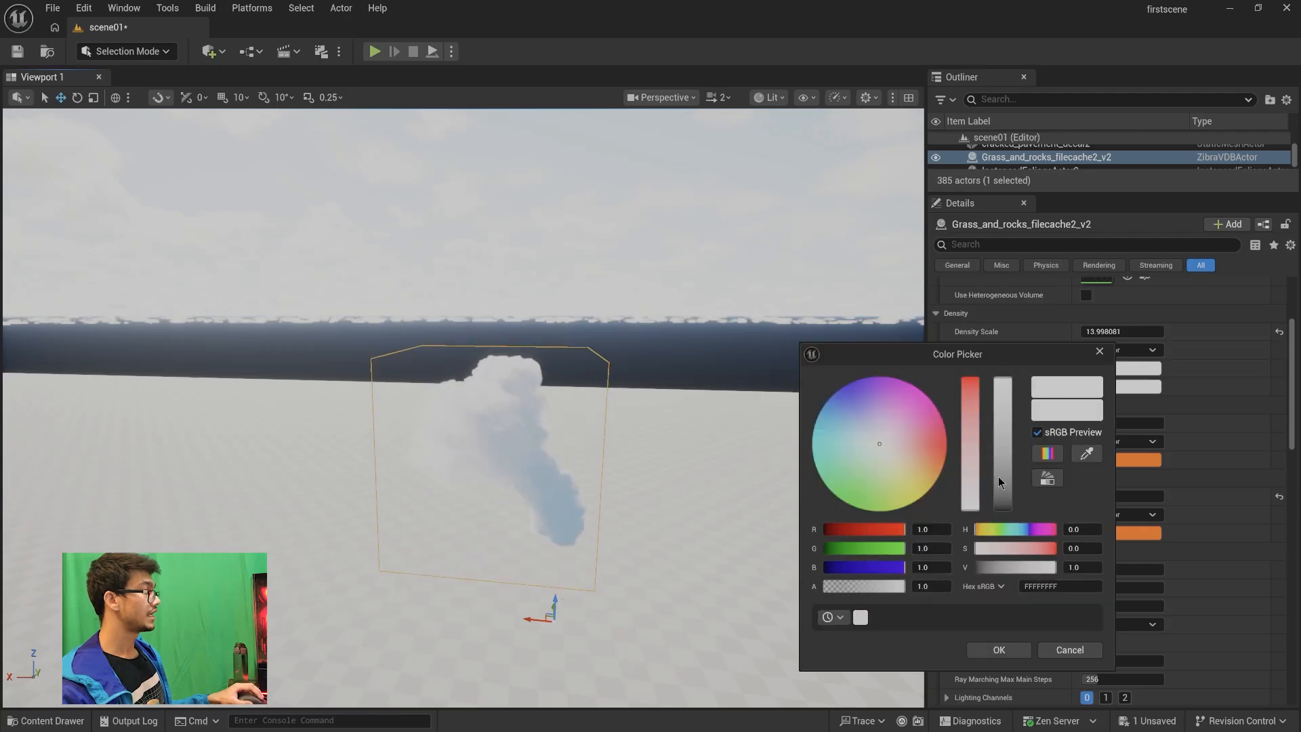
pyautogui.moveTo(1005, 384); pyautogui.dragTo(1003, 396)
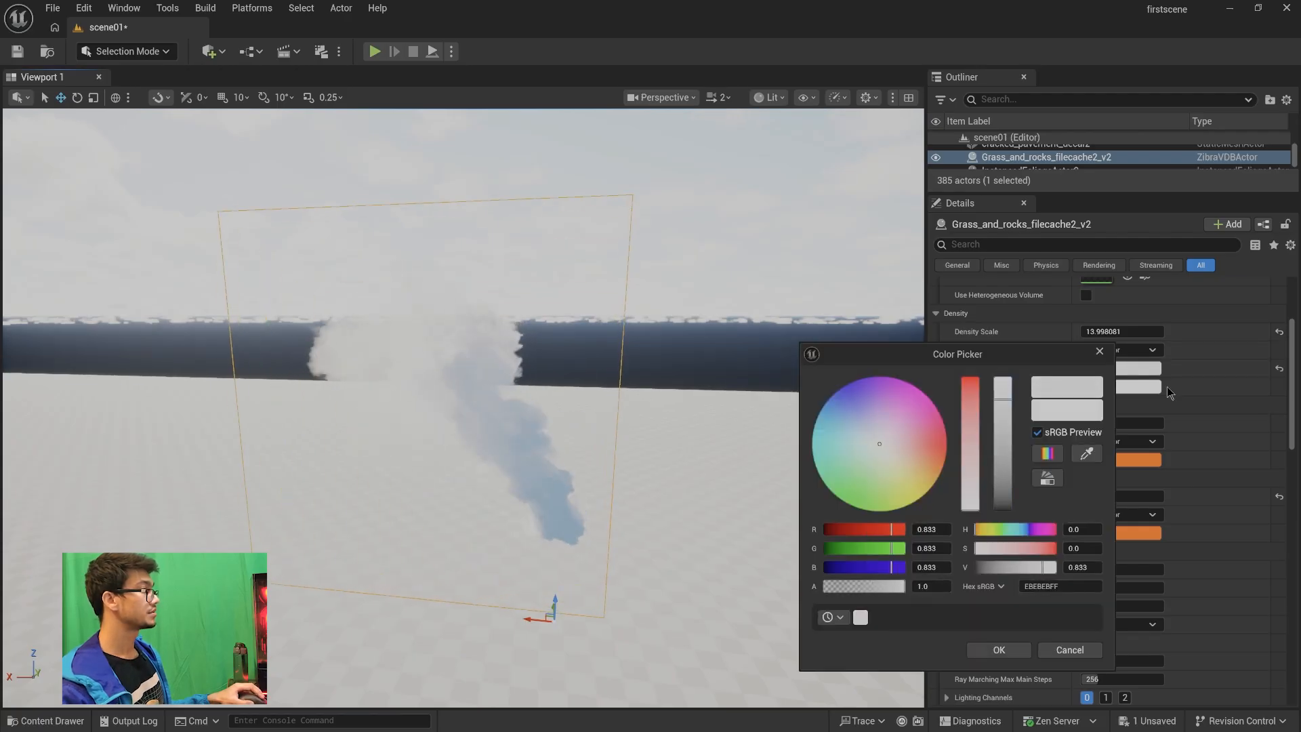
pyautogui.click(1100, 352)
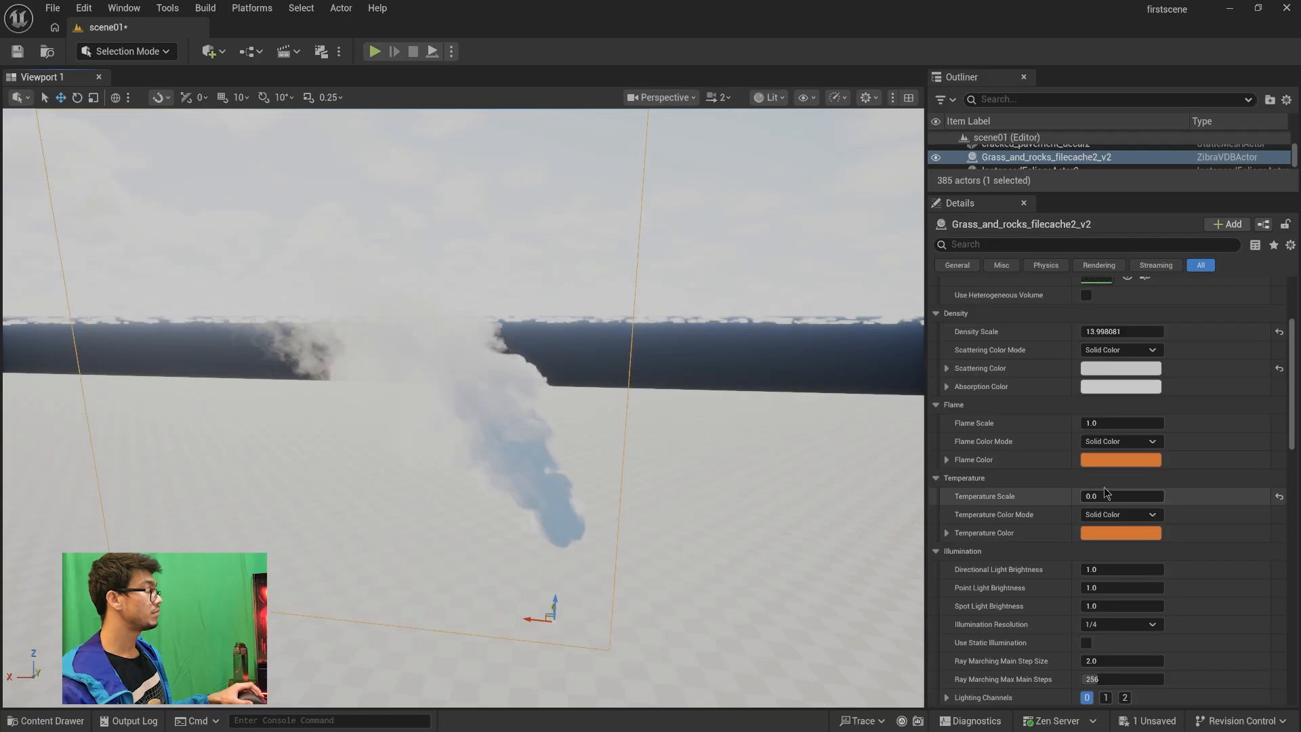
# Set the smoke's Flame Scale to 0
pyautogui.moveTo(1109, 423); pyautogui.dragTo(1081, 423)
pyautogui.scroll(5, 659, 549)
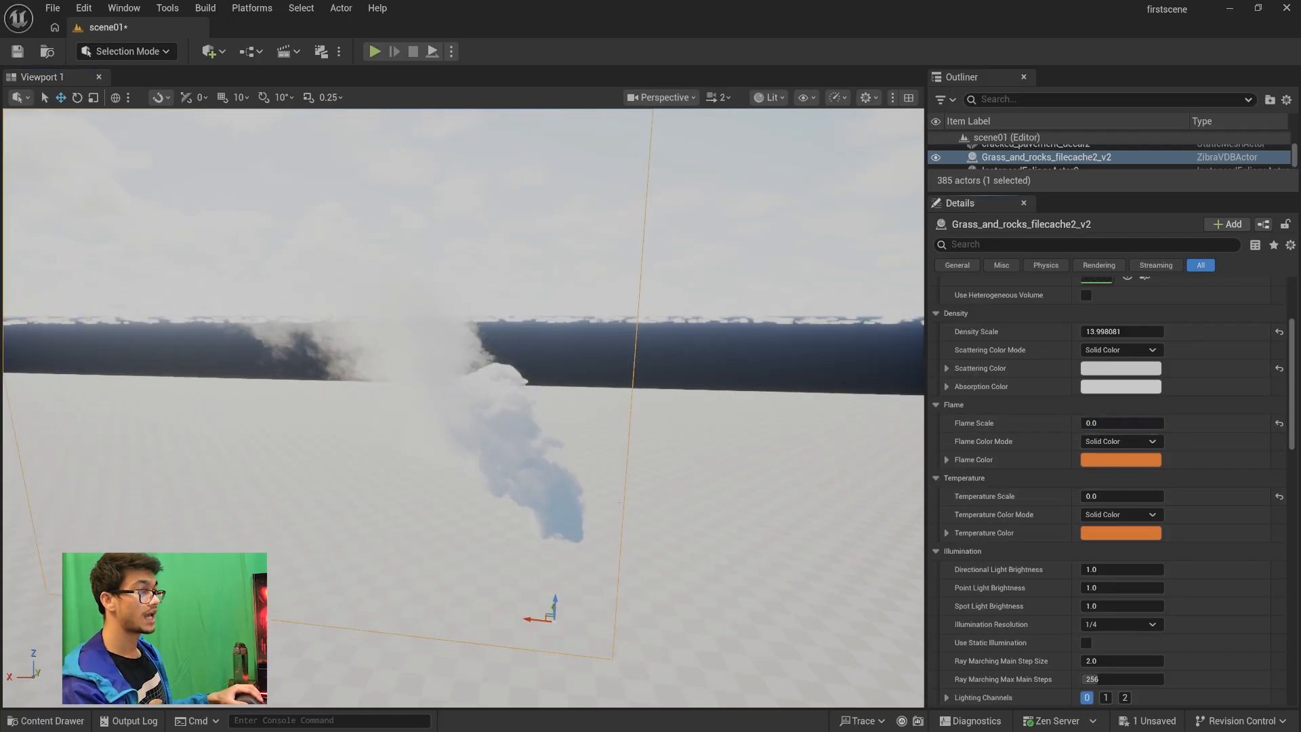
pyautogui.scroll(-5, 660, 549)
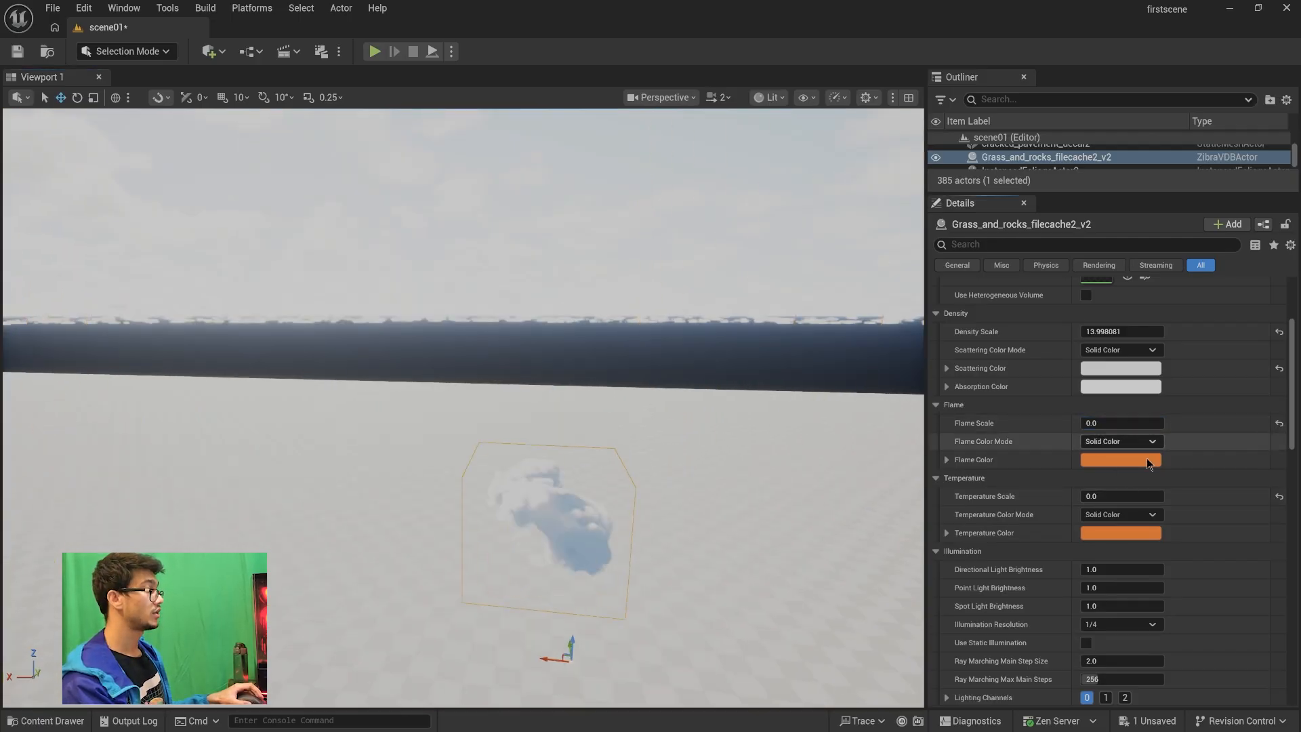
# Look through the smoke actor's illumination, shadow and render settings
pyautogui.scroll(-3, 1115, 516)
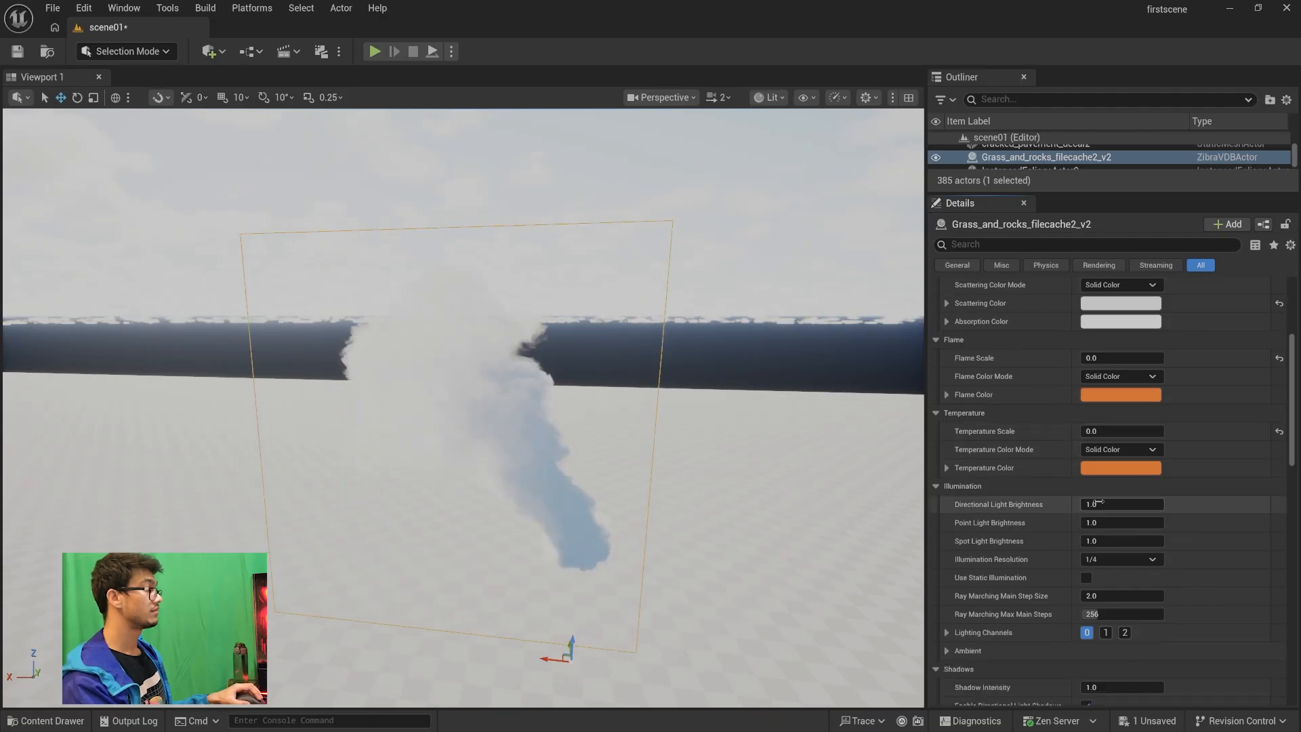
pyautogui.scroll(-9, 1096, 505)
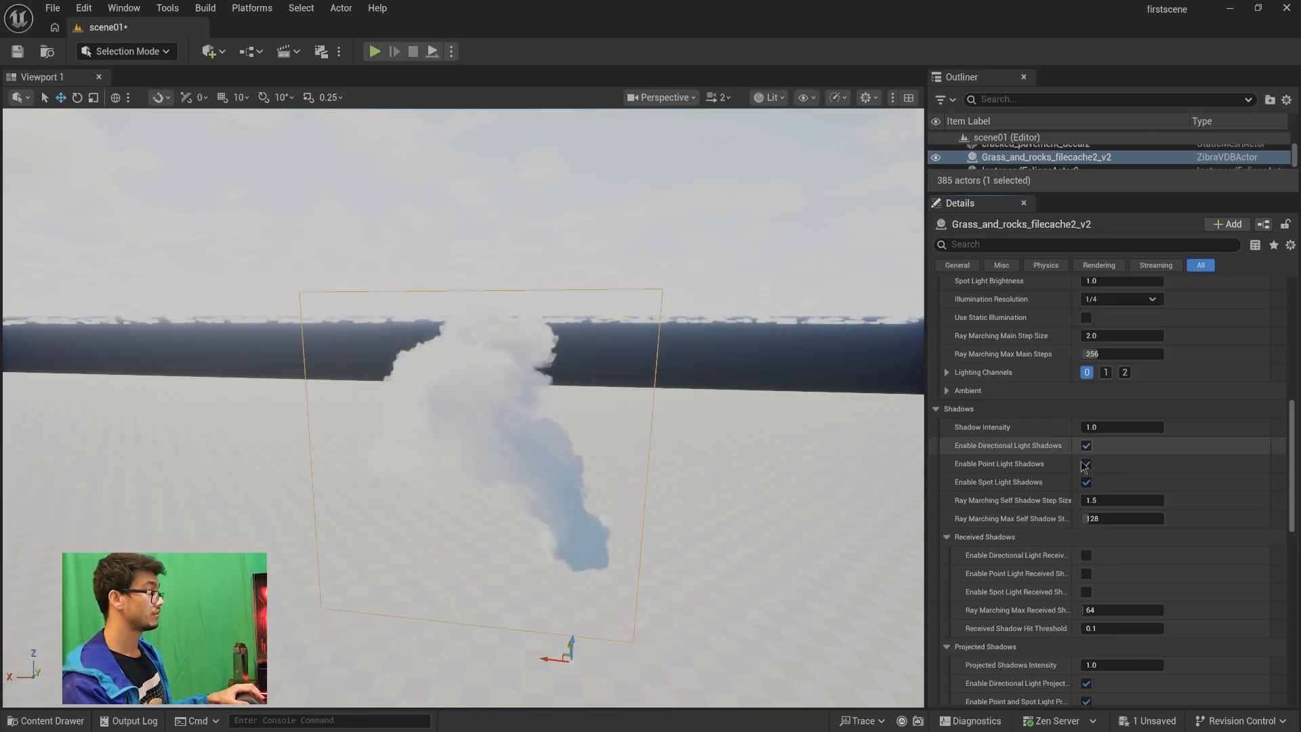
pyautogui.scroll(-5, 1118, 597)
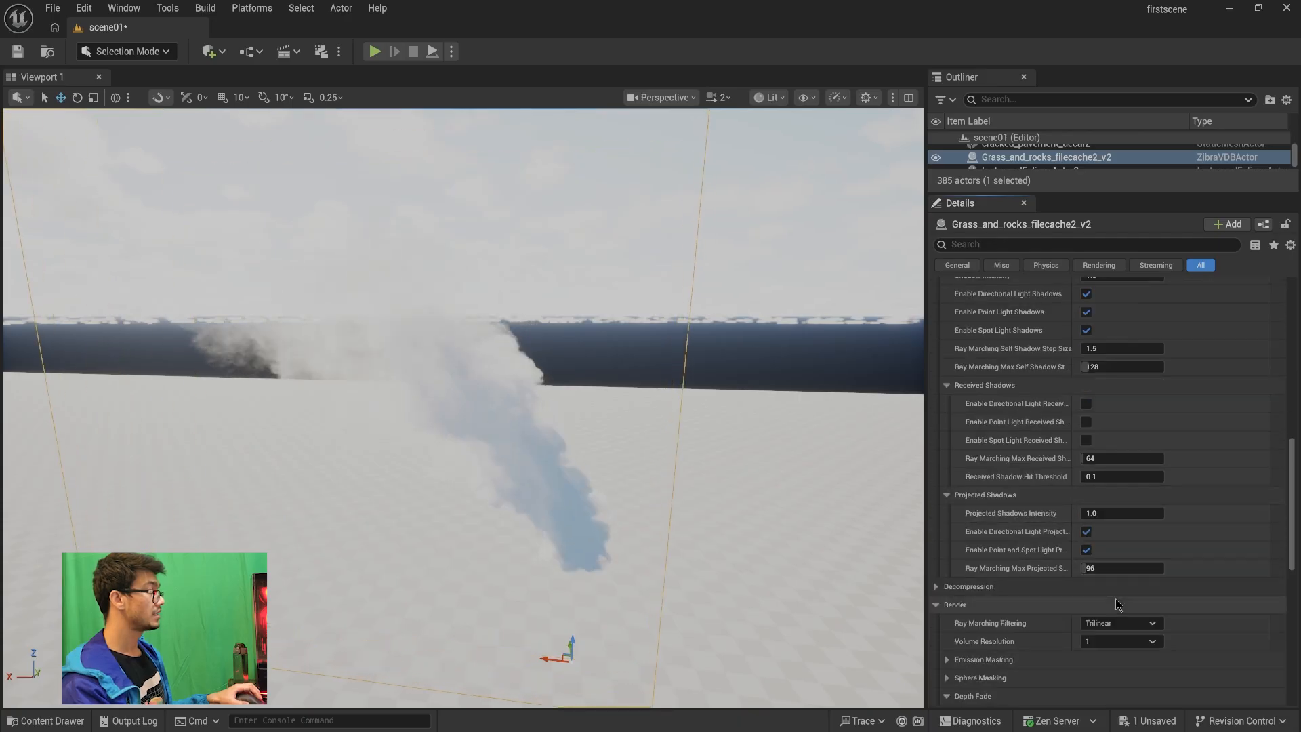
pyautogui.scroll(-3, 1118, 604)
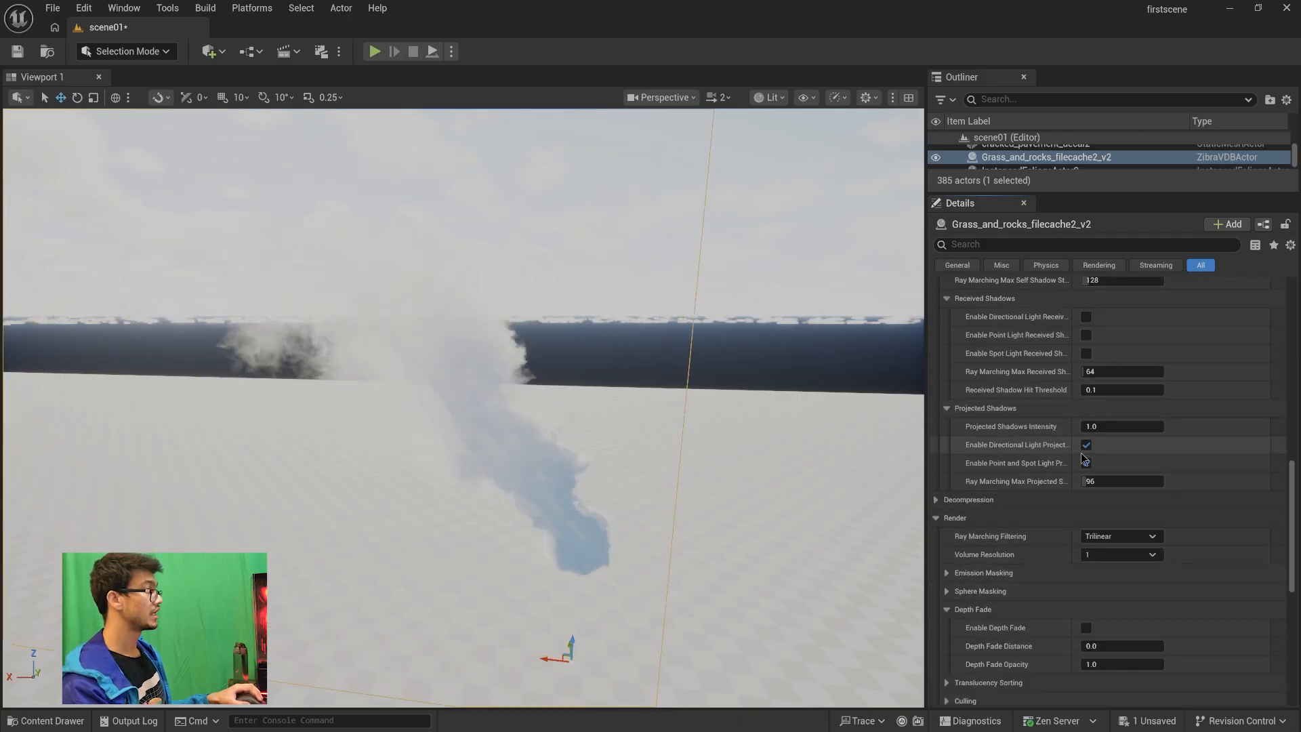
pyautogui.scroll(15, 1080, 489)
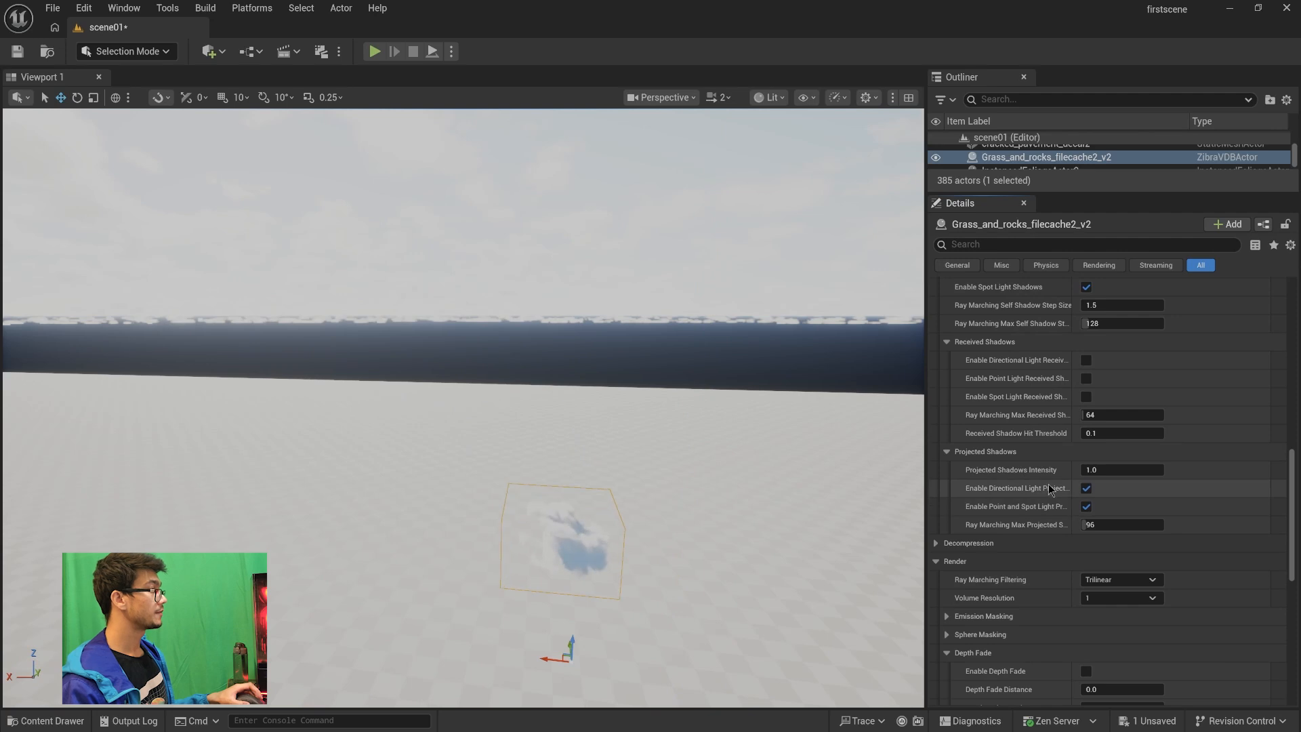
pyautogui.scroll(2, 1069, 491)
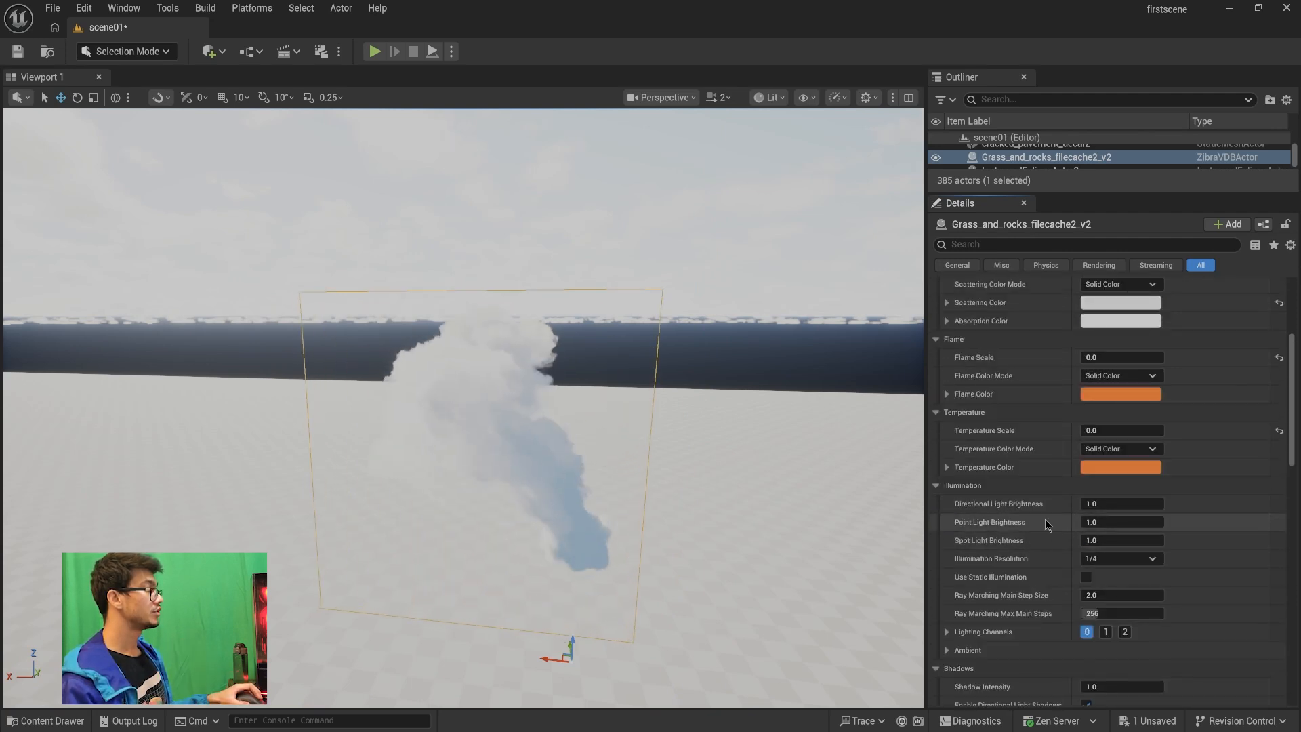
# Test a higher Directional Light Brightness on the smoke and lower it to 0.0005
pyautogui.scroll(-2, 1068, 467)
pyautogui.moveTo(1098, 460); pyautogui.dragTo(1165, 460)
pyautogui.keyDown('alt'); pyautogui.moveTo(671, 502); pyautogui.dragTo(562, 481); pyautogui.keyUp('alt')
pyautogui.moveTo(1118, 462); pyautogui.dragTo(1078, 461)
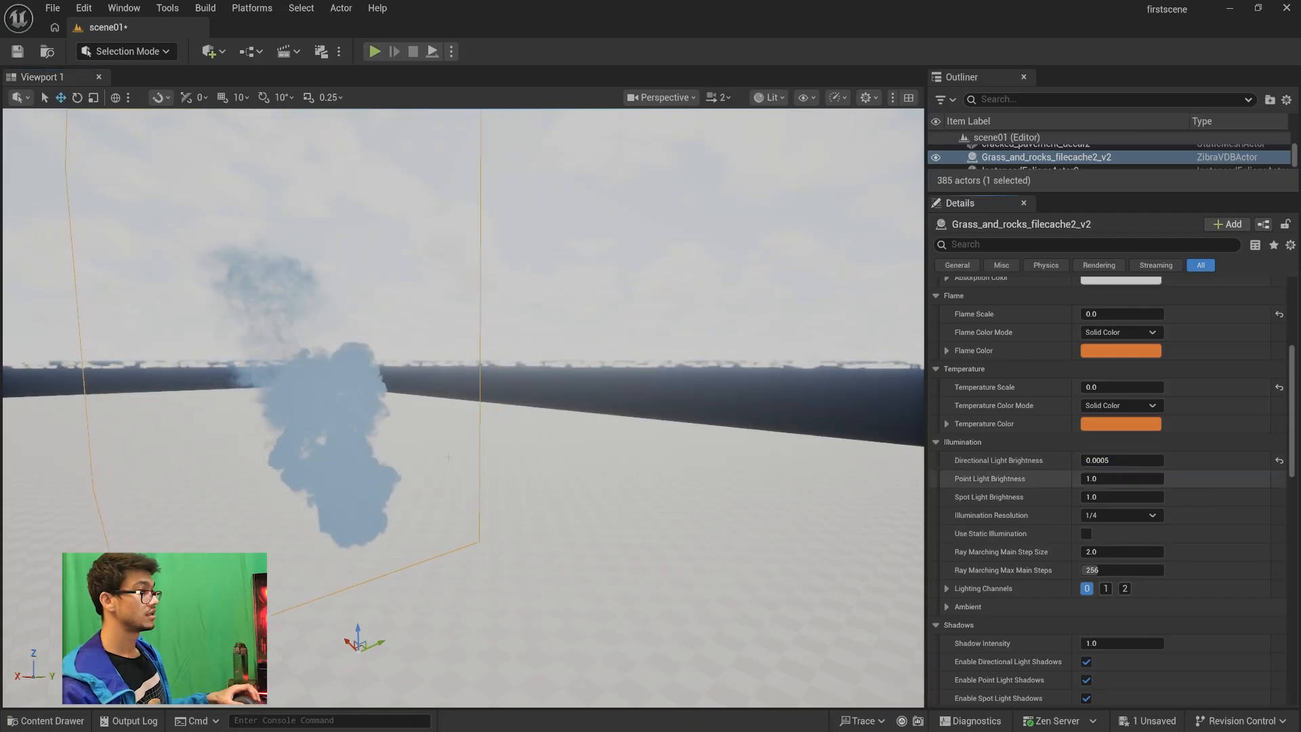
# Raise the smoke's Directional Light Brightness to about 2.95 and its Point Light Brightness to about 1.86
pyautogui.scroll(2, 483, 391)
pyautogui.moveTo(483, 392); pyautogui.dragTo(406, 502, button='right')
pyautogui.moveTo(1098, 462); pyautogui.dragTo(1110, 462)
pyautogui.moveTo(779, 459); pyautogui.dragTo(799, 390, button='right')
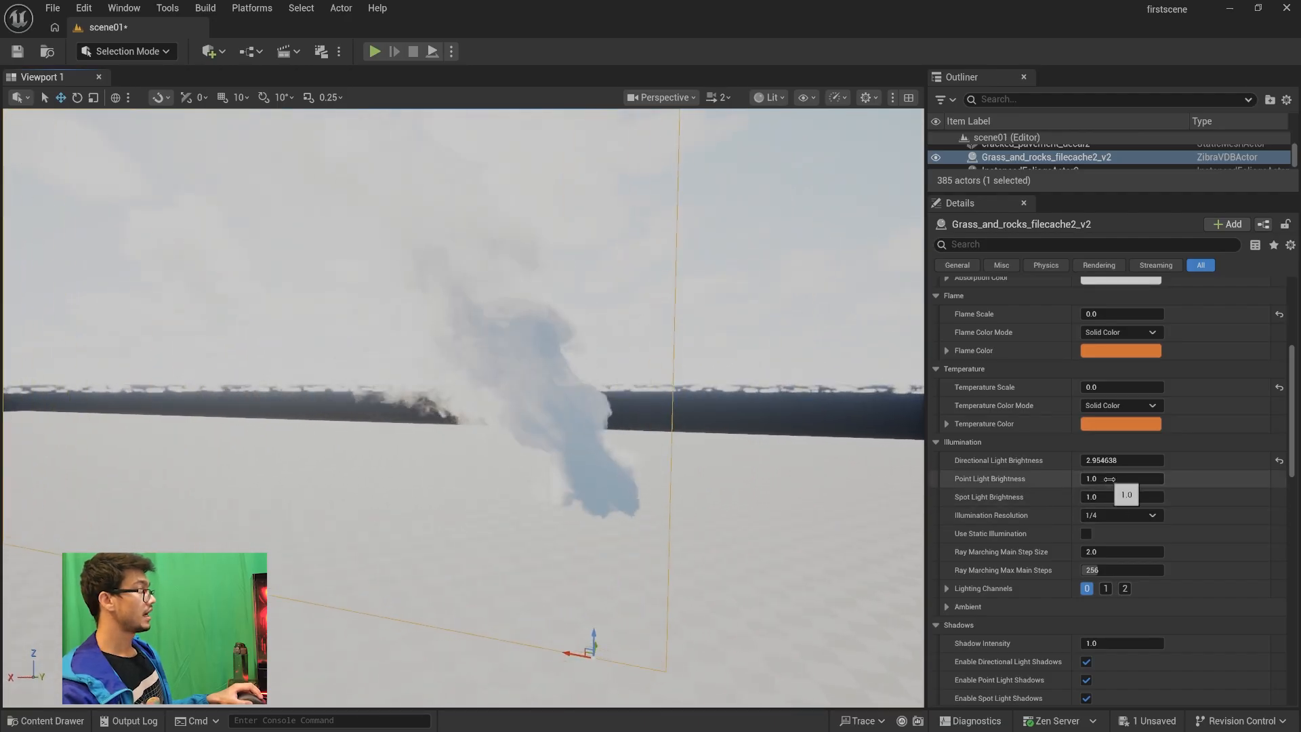
pyautogui.moveTo(1109, 479)
pyautogui.mouseDown()
pyautogui.moveTo(1094, 479)
pyautogui.moveTo(1106, 478)
pyautogui.mouseUp()
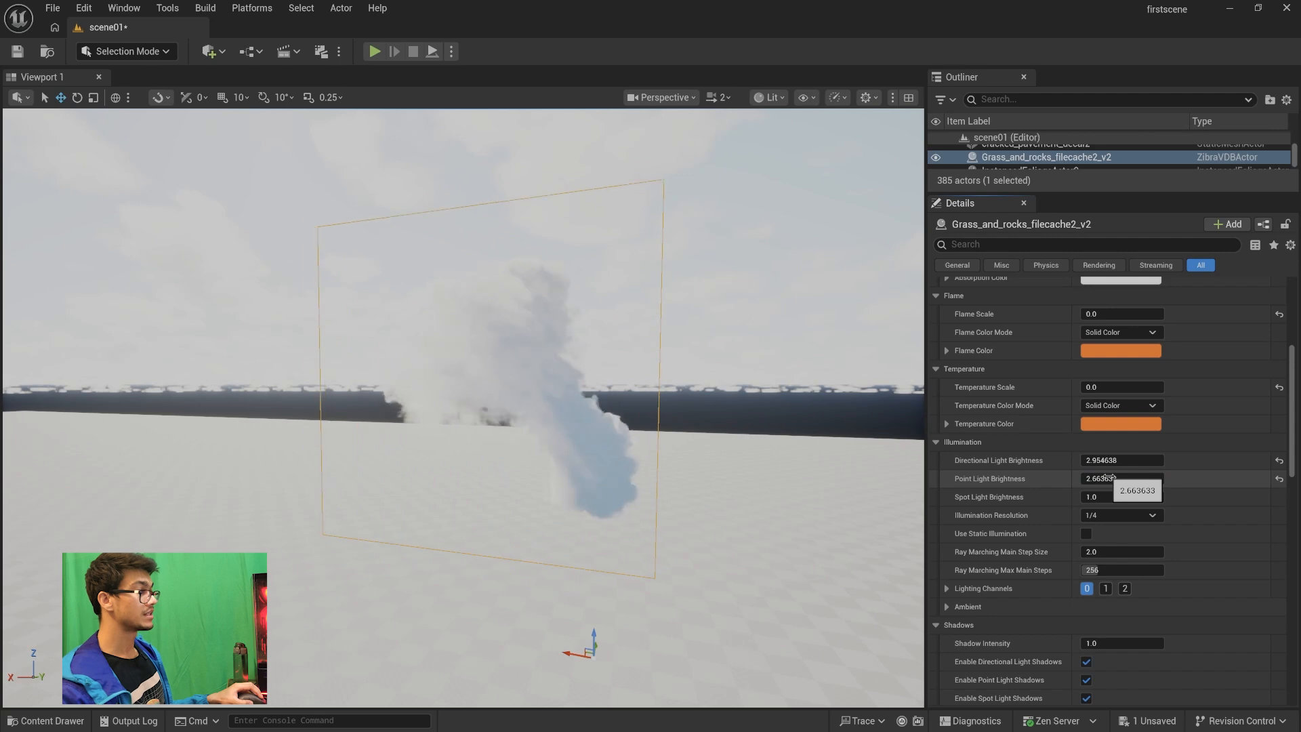
pyautogui.moveTo(1127, 477)
pyautogui.mouseDown()
pyautogui.moveTo(1098, 478)
pyautogui.moveTo(1145, 492)
pyautogui.mouseUp()
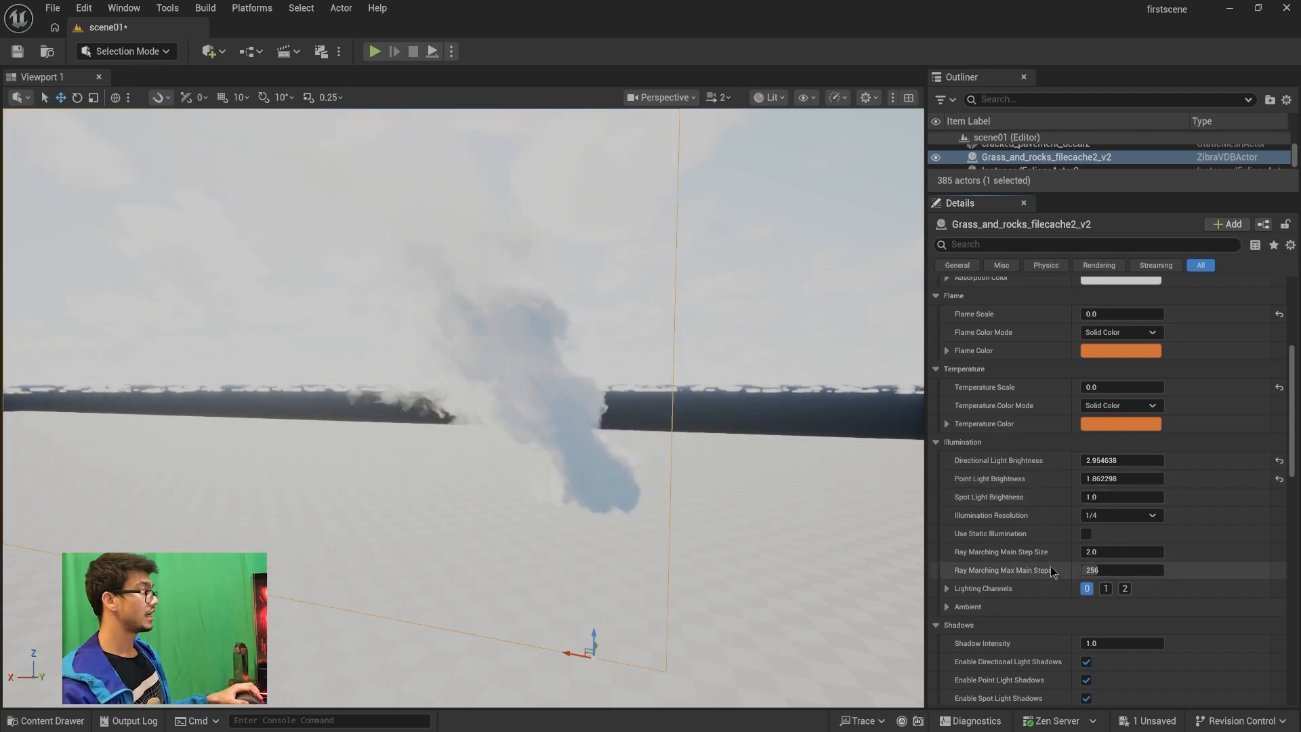
# Darken the smoke's Scattering Color to a grey with a value of about 0.643
pyautogui.scroll(2, 1059, 603)
pyautogui.scroll(-3, 1060, 600)
pyautogui.scroll(4, 1016, 499)
pyautogui.scroll(3, 1016, 499)
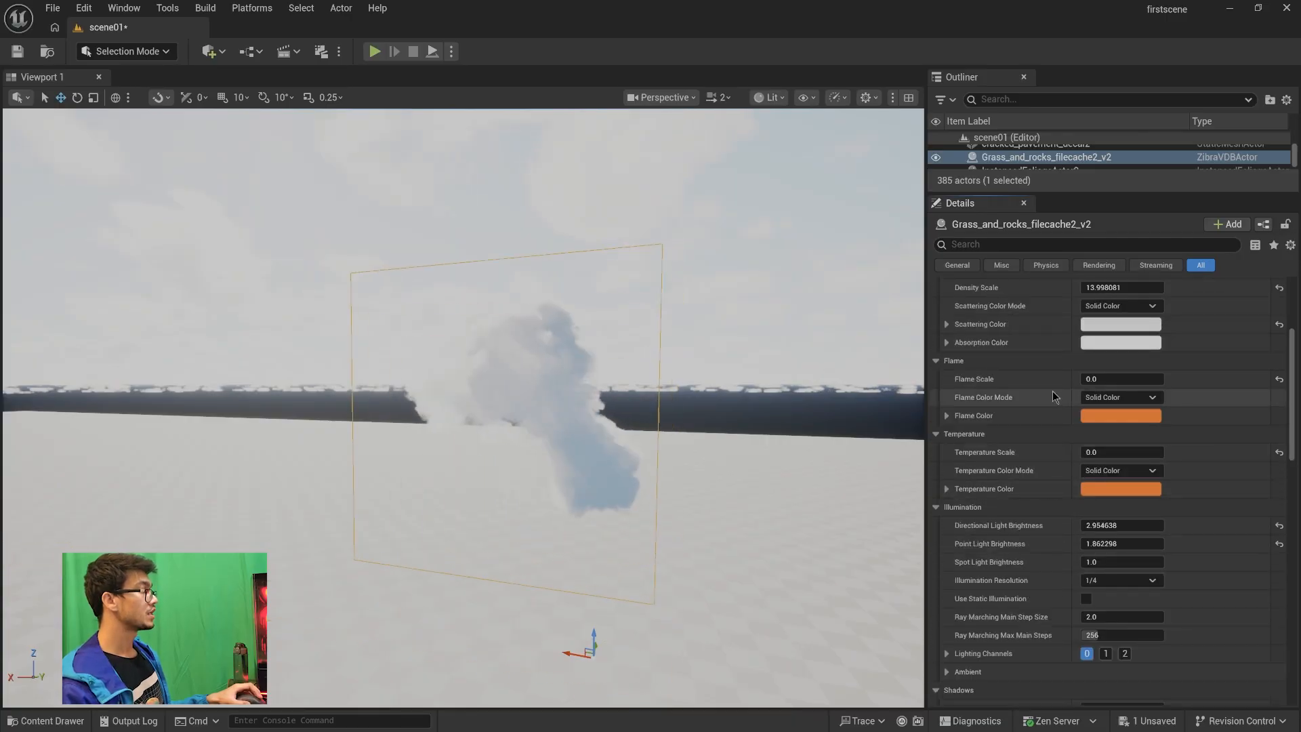
pyautogui.moveTo(568, 431); pyautogui.dragTo(48, 460, button='right')
pyautogui.press('s')
pyautogui.moveTo(463, 408); pyautogui.dragTo(651, 338, button='right')
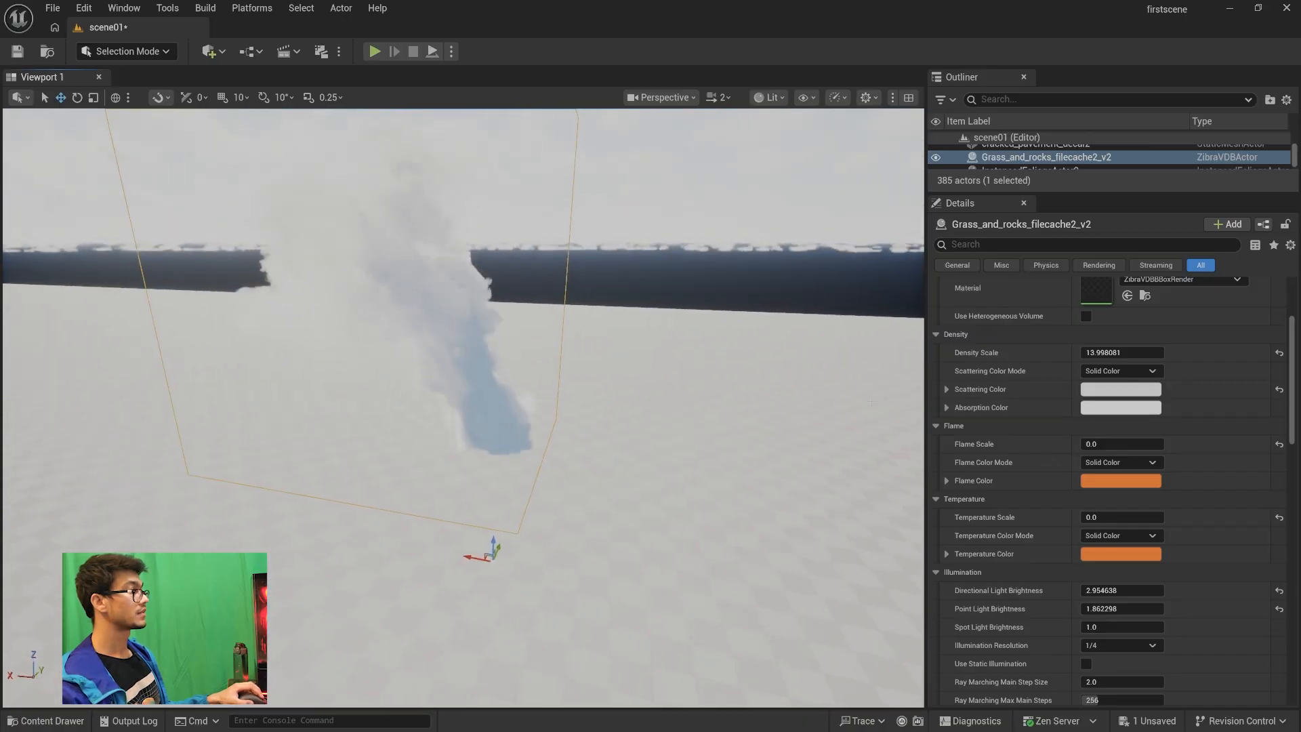
pyautogui.click(1130, 406)
pyautogui.moveTo(1023, 407); pyautogui.dragTo(1024, 437)
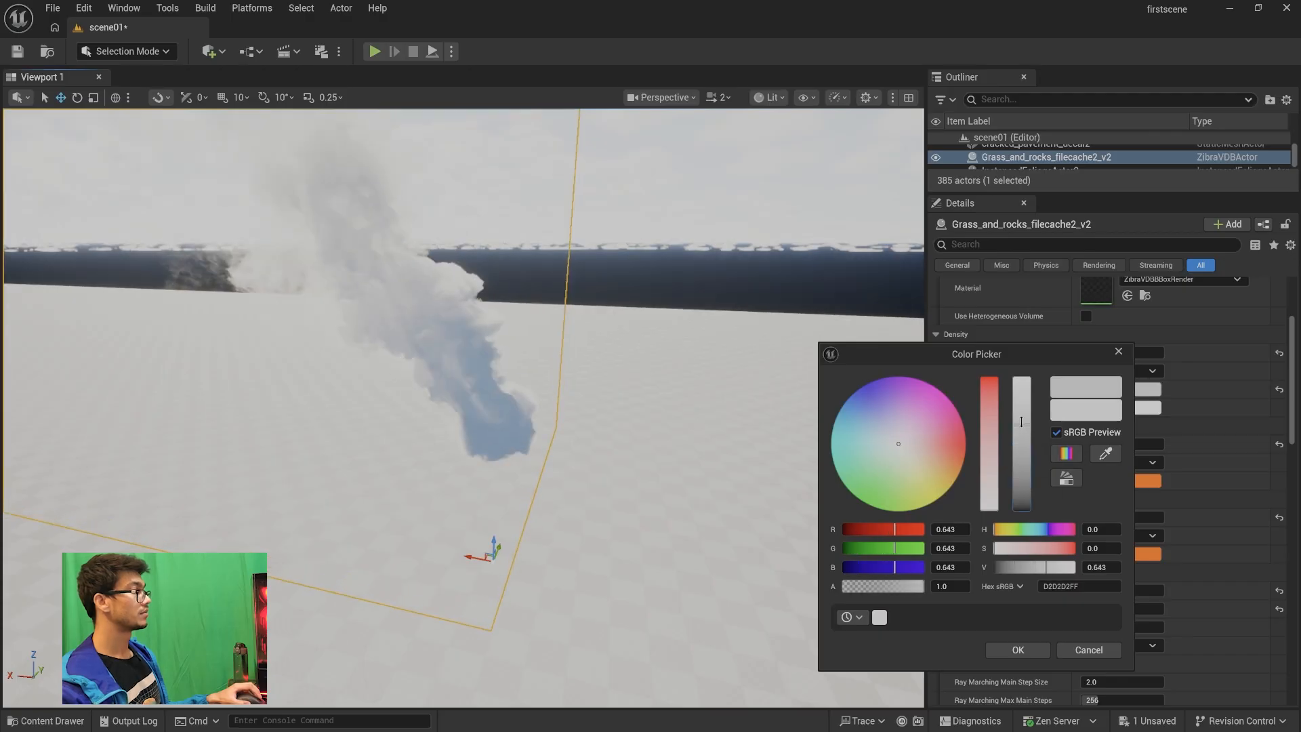
# Lower the smoke's Density Scale to about 6
pyautogui.moveTo(1049, 364); pyautogui.dragTo(898, 455)
pyautogui.click(988, 448)
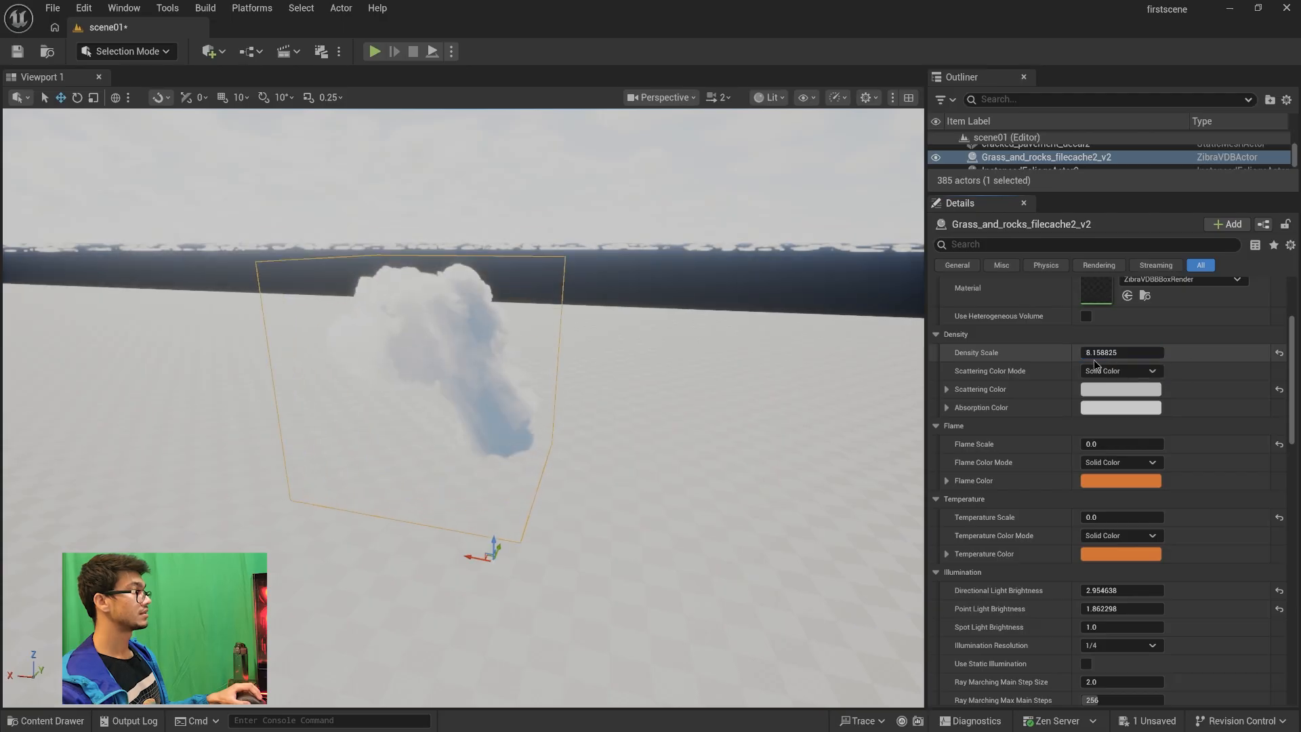
pyautogui.moveTo(463, 407); pyautogui.dragTo(501, 393, button='right')
# Reduce the smoke's Directional Light Brightness to about 2.05 and check the plume from different angles
pyautogui.scroll(-4, 1057, 504)
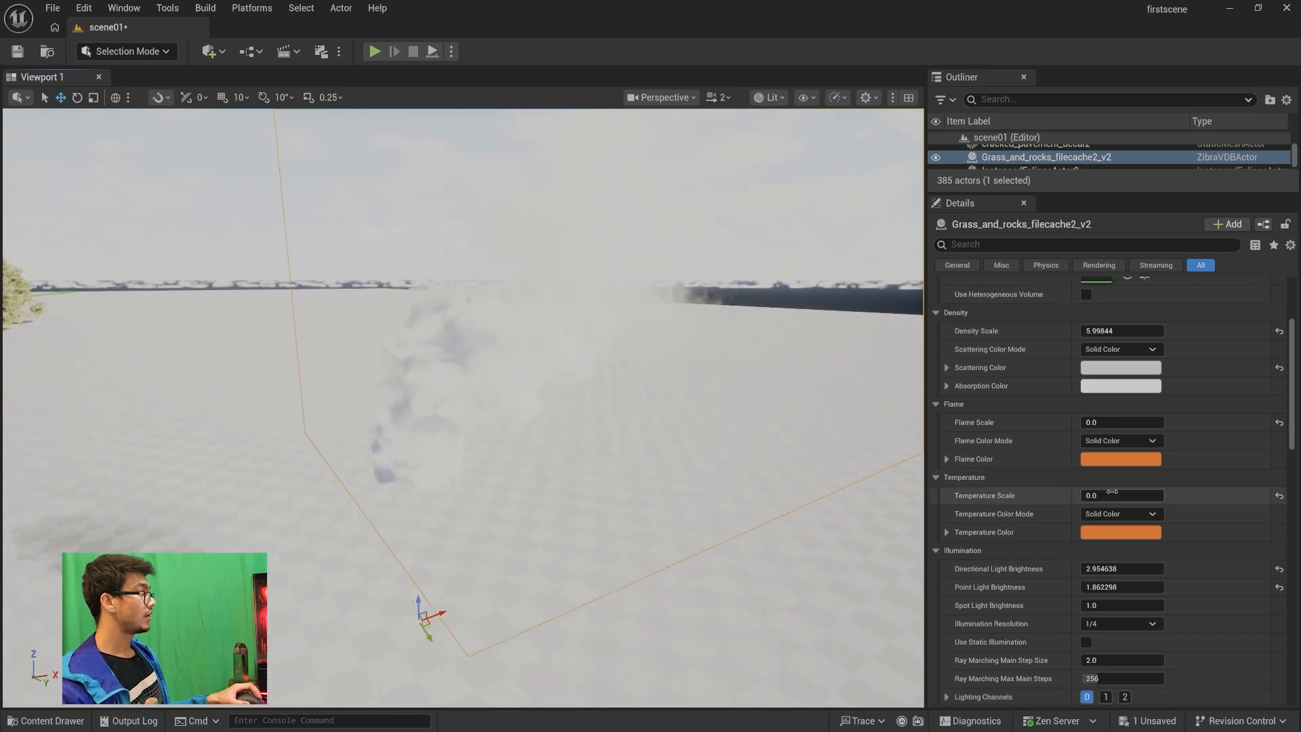
pyautogui.moveTo(1111, 504)
pyautogui.mouseDown()
pyautogui.moveTo(1138, 505)
pyautogui.moveTo(1083, 503)
pyautogui.moveTo(1124, 504)
pyautogui.mouseUp()
pyautogui.press('a')
pyautogui.moveTo(567, 486); pyautogui.dragTo(1057, 495, button='right')
pyautogui.press('a')
pyautogui.press('s')
pyautogui.press('q')
pyautogui.press('w')
pyautogui.moveTo(745, 366); pyautogui.dragTo(881, 366, button='right')
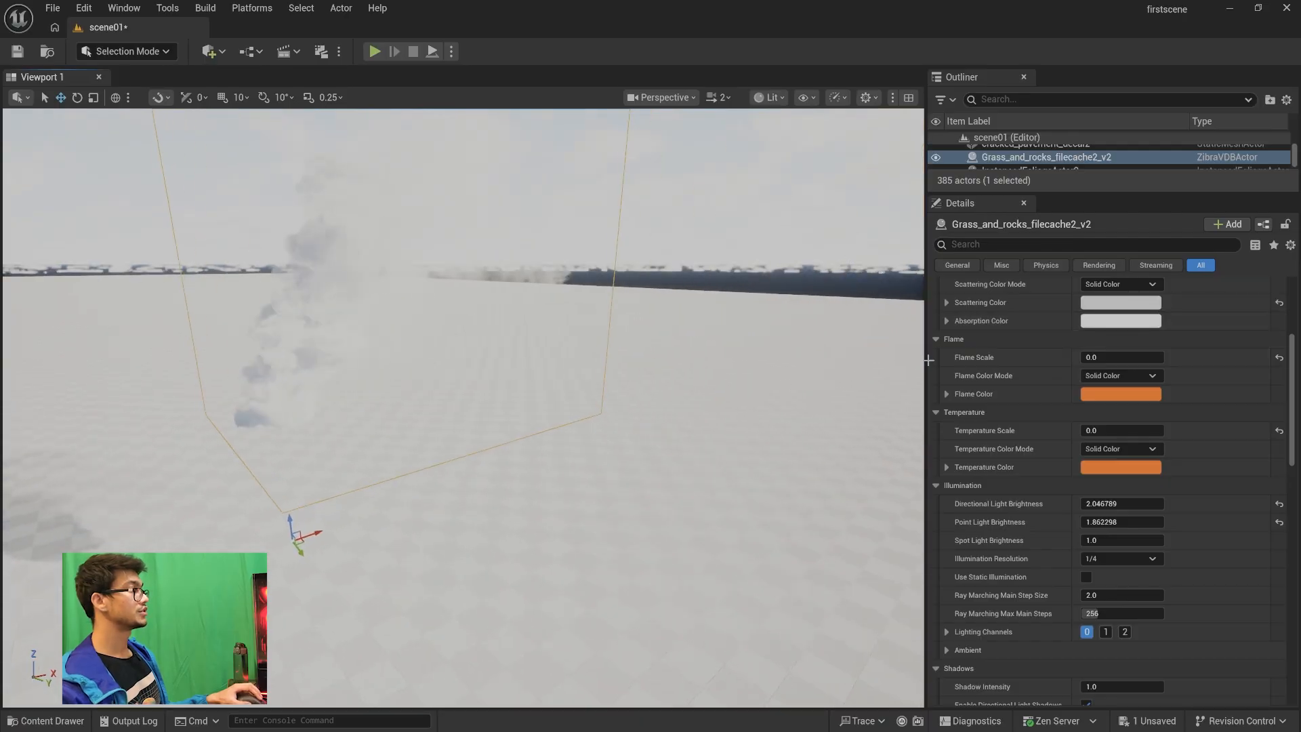
# Set the smoke's Scattering Color to a darker grey with a value of 0.404
pyautogui.click(1112, 302)
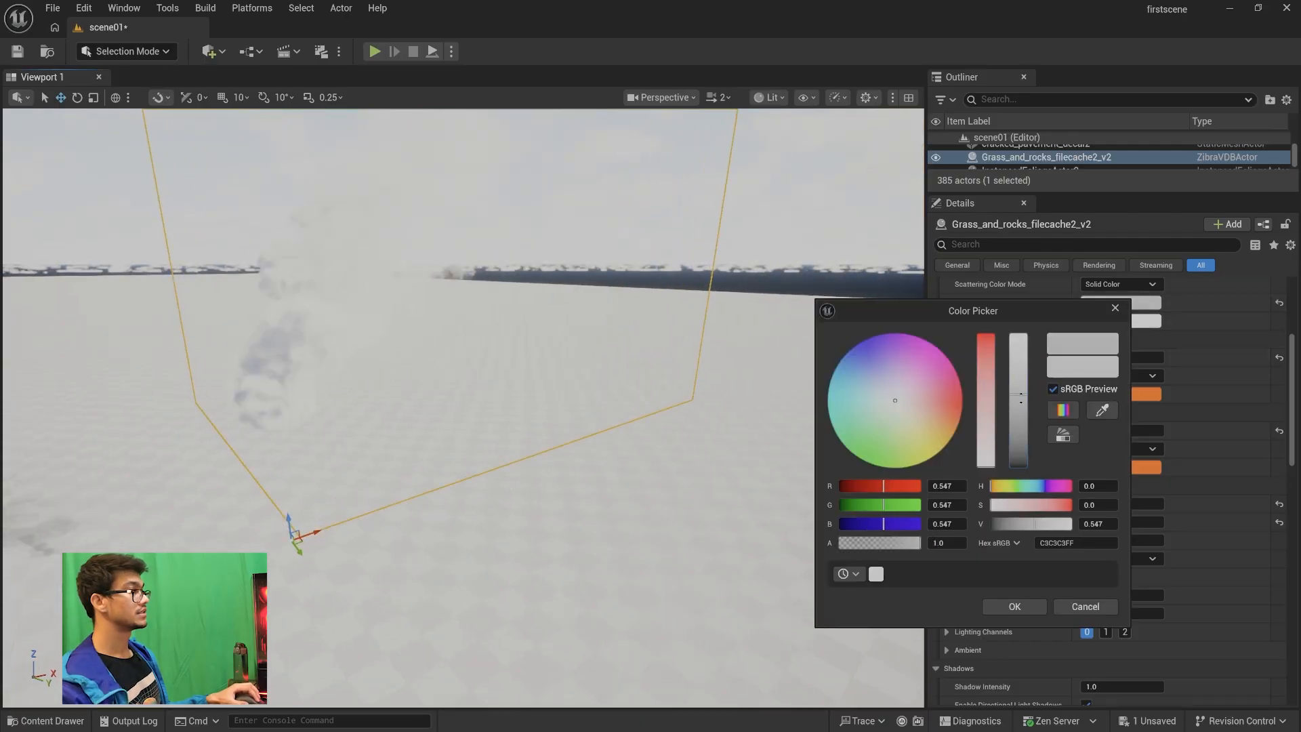
pyautogui.moveTo(463, 406); pyautogui.dragTo(671, 447, button='right')
pyautogui.press('a')
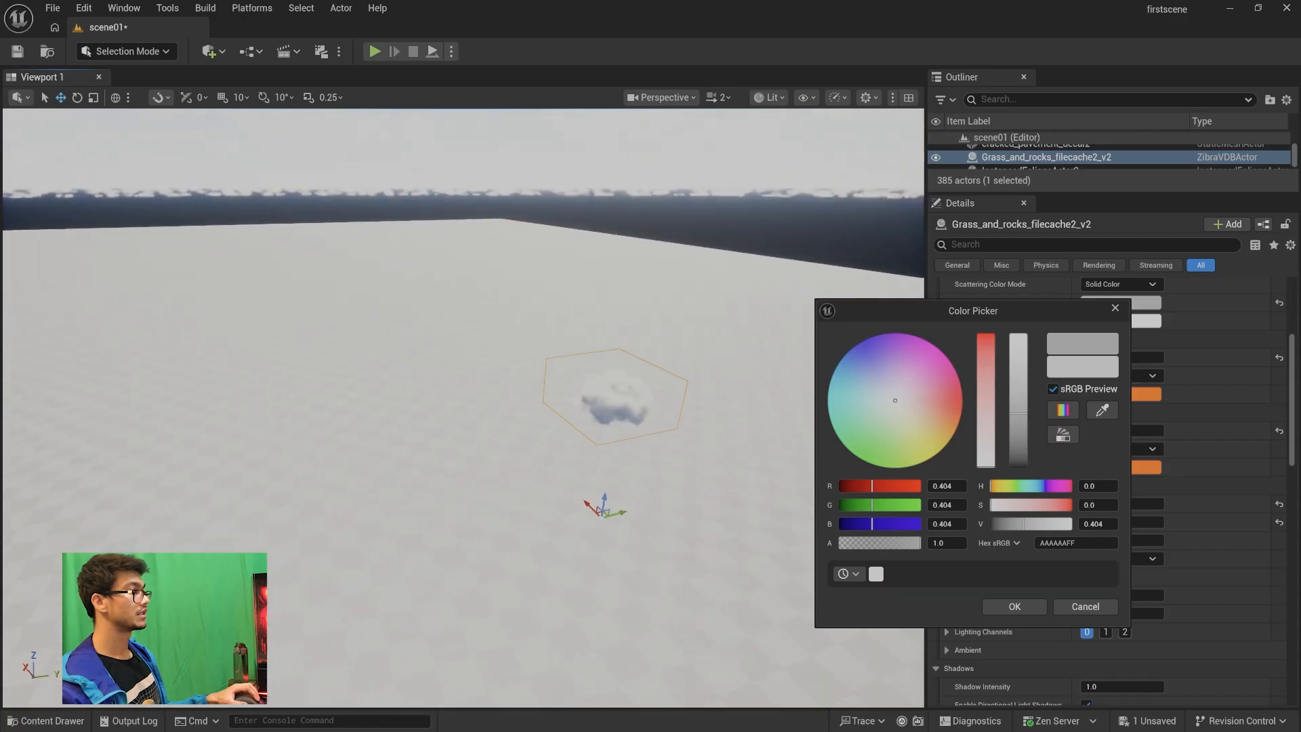
pyautogui.click(1116, 308)
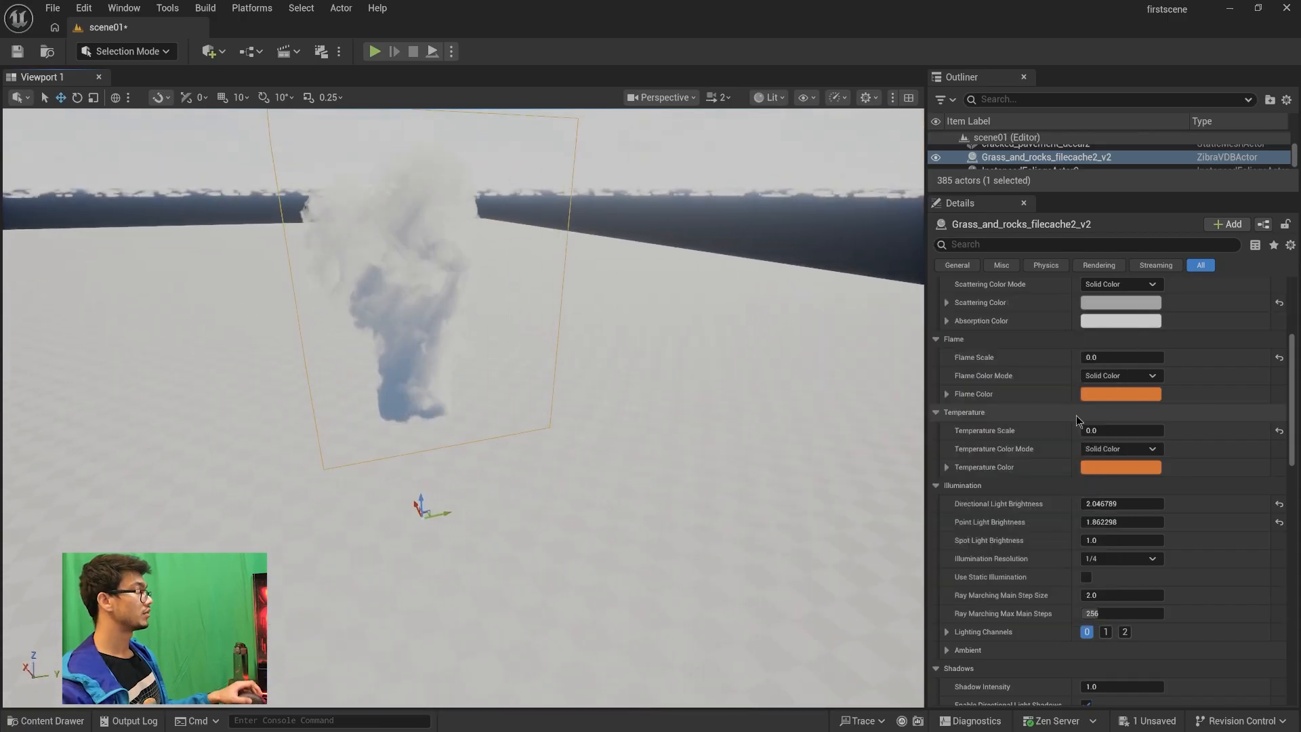
# Increase the smoke's Directional Light Brightness to about 17.57
pyautogui.scroll(-3, 1091, 475)
pyautogui.moveTo(1112, 439)
pyautogui.mouseDown()
pyautogui.moveTo(1098, 440)
pyautogui.moveTo(1139, 439)
pyautogui.moveTo(1107, 439)
pyautogui.mouseUp()
pyautogui.moveTo(515, 379); pyautogui.dragTo(435, 393, button='right')
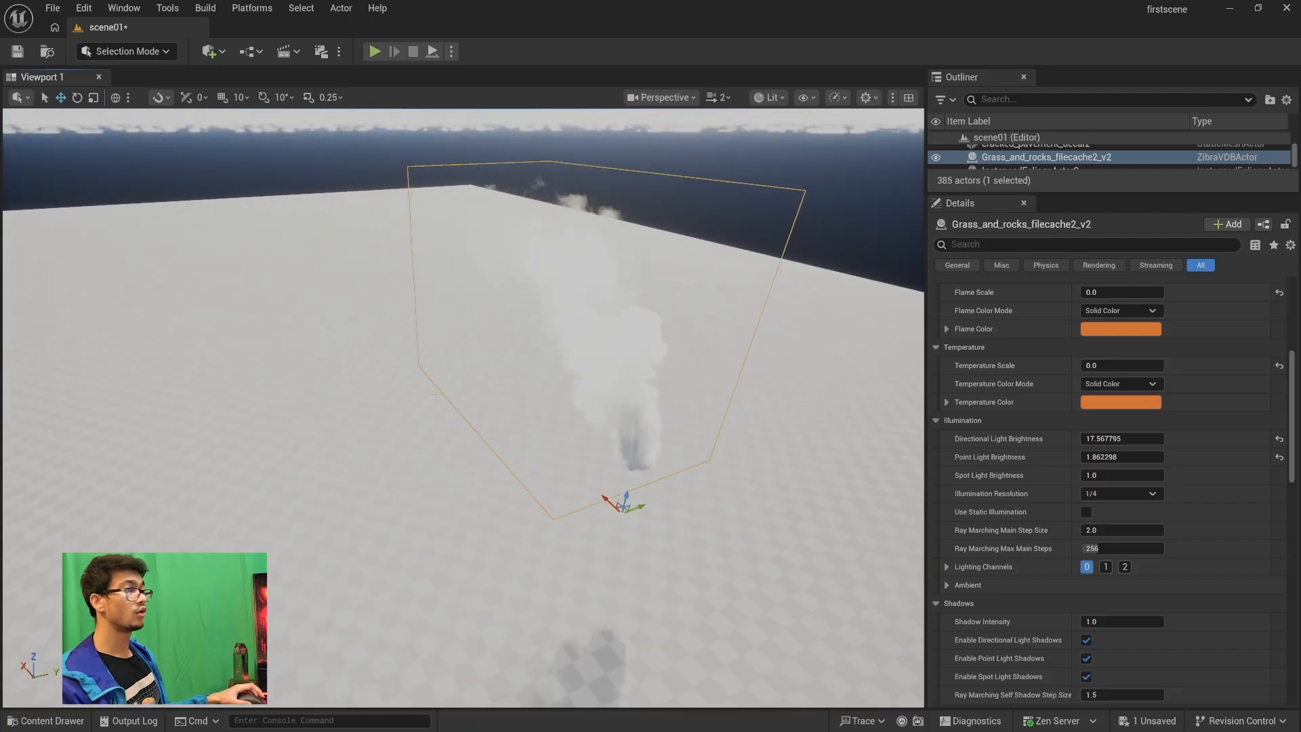
# Select the smoke on the cooling tower and examine its shadow and playback settings and its animation
pyautogui.moveTo(435, 394); pyautogui.dragTo(431, 345, button='right')
pyautogui.press('w')
pyautogui.press('d')
pyautogui.click(502, 434)
pyautogui.scroll(-3, 1212, 624)
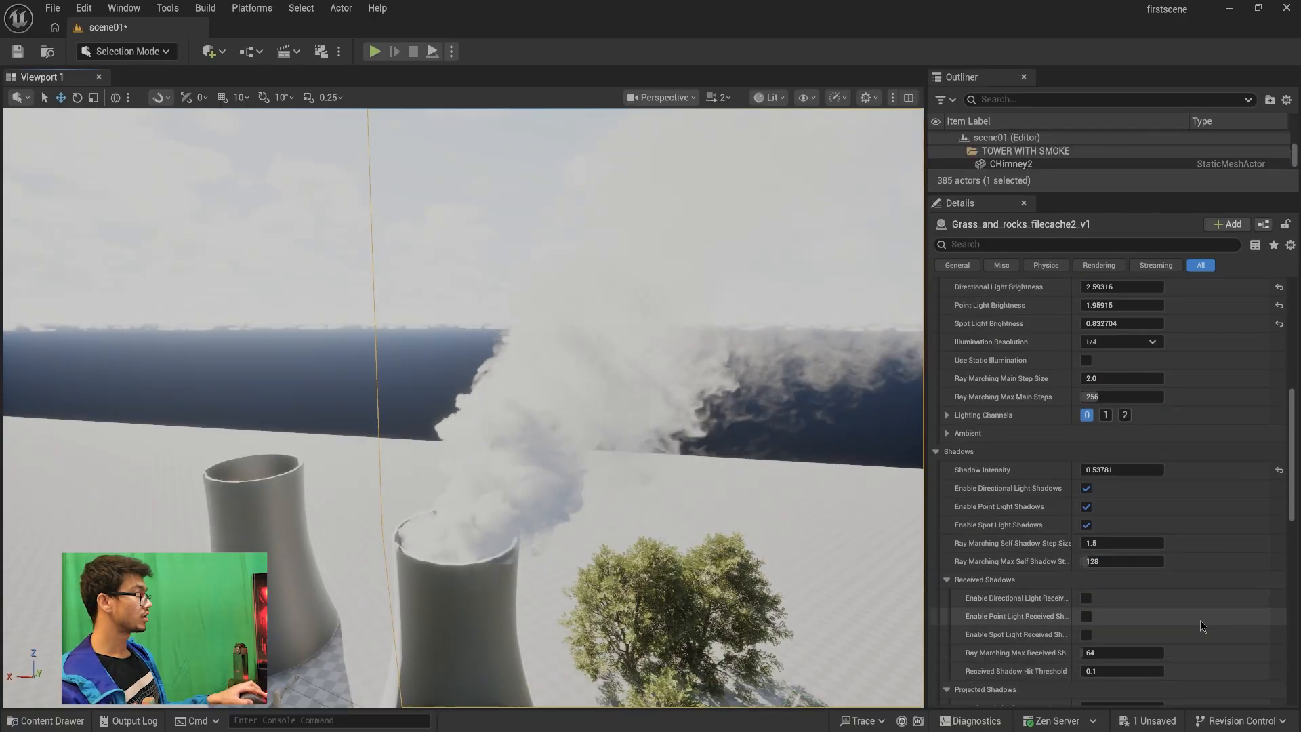
pyautogui.scroll(-15, 1212, 625)
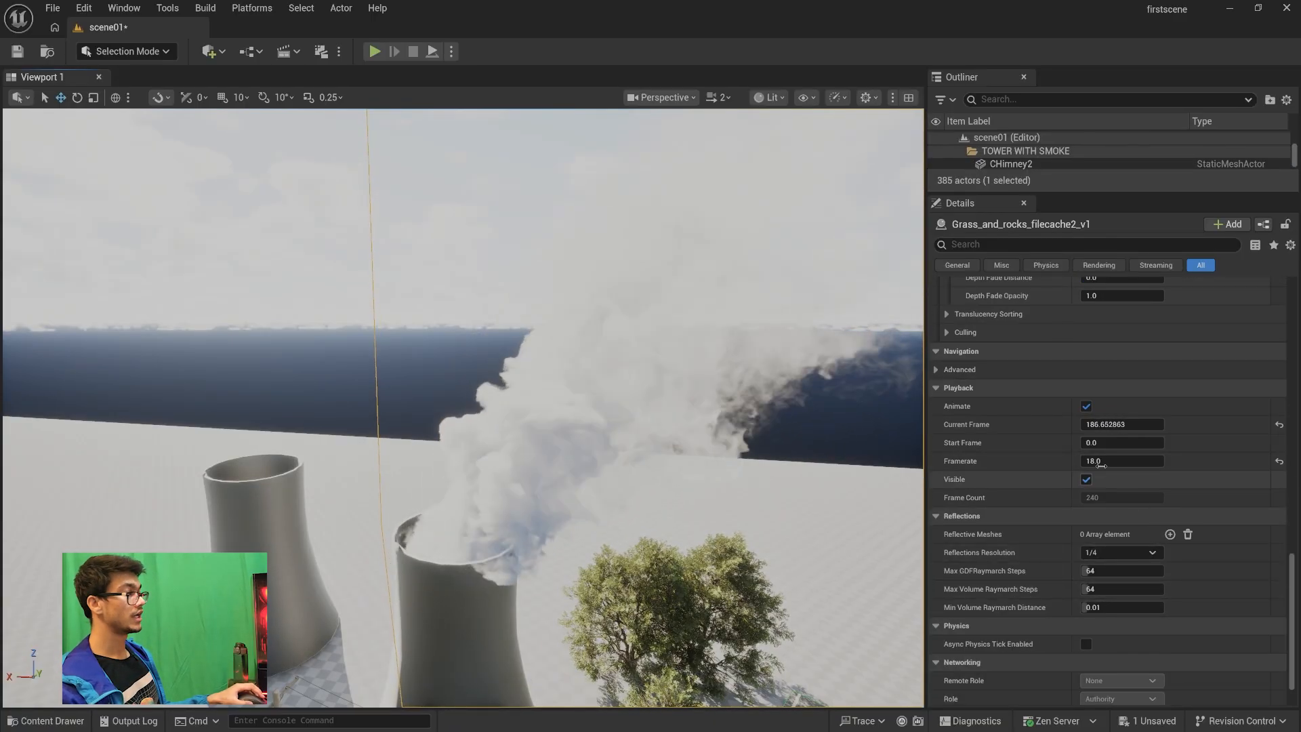
pyautogui.moveTo(264, 514); pyautogui.dragTo(155, 481, button='right')
pyautogui.press('s')
pyautogui.press('d')
pyautogui.press('e')
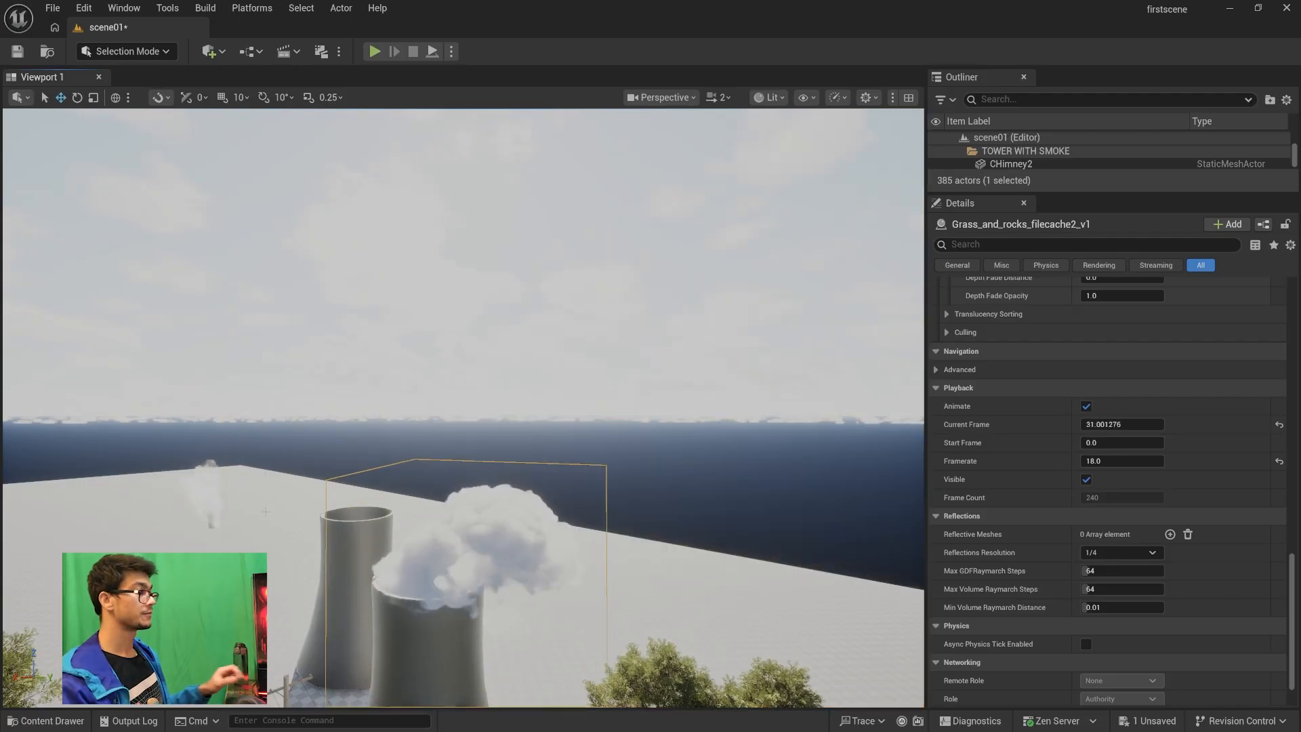
# Review the cooling tower smoke's shadow, illumination, flame and density settings as a reference
pyautogui.moveTo(549, 566); pyautogui.dragTo(671, 553, button='right')
pyautogui.press('w')
pyautogui.scroll(4, 1122, 509)
pyautogui.scroll(6, 1107, 495)
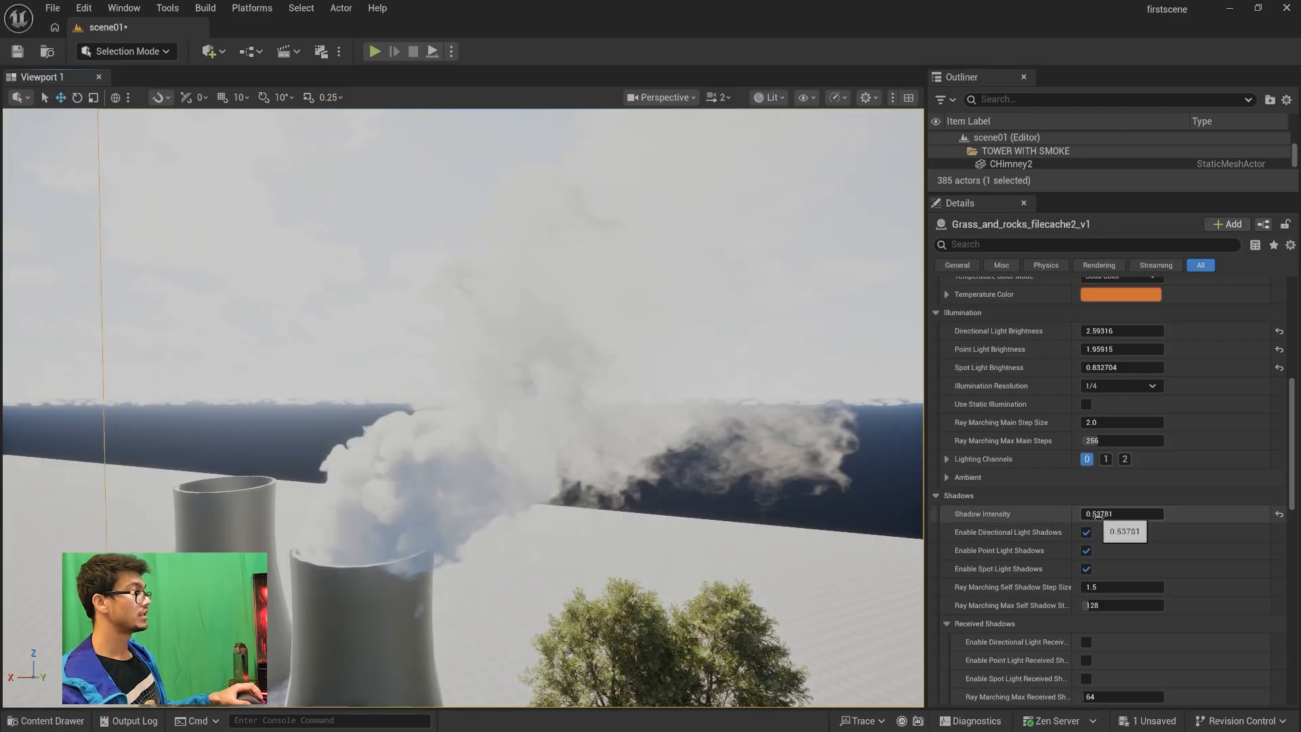
pyautogui.scroll(5, 1098, 513)
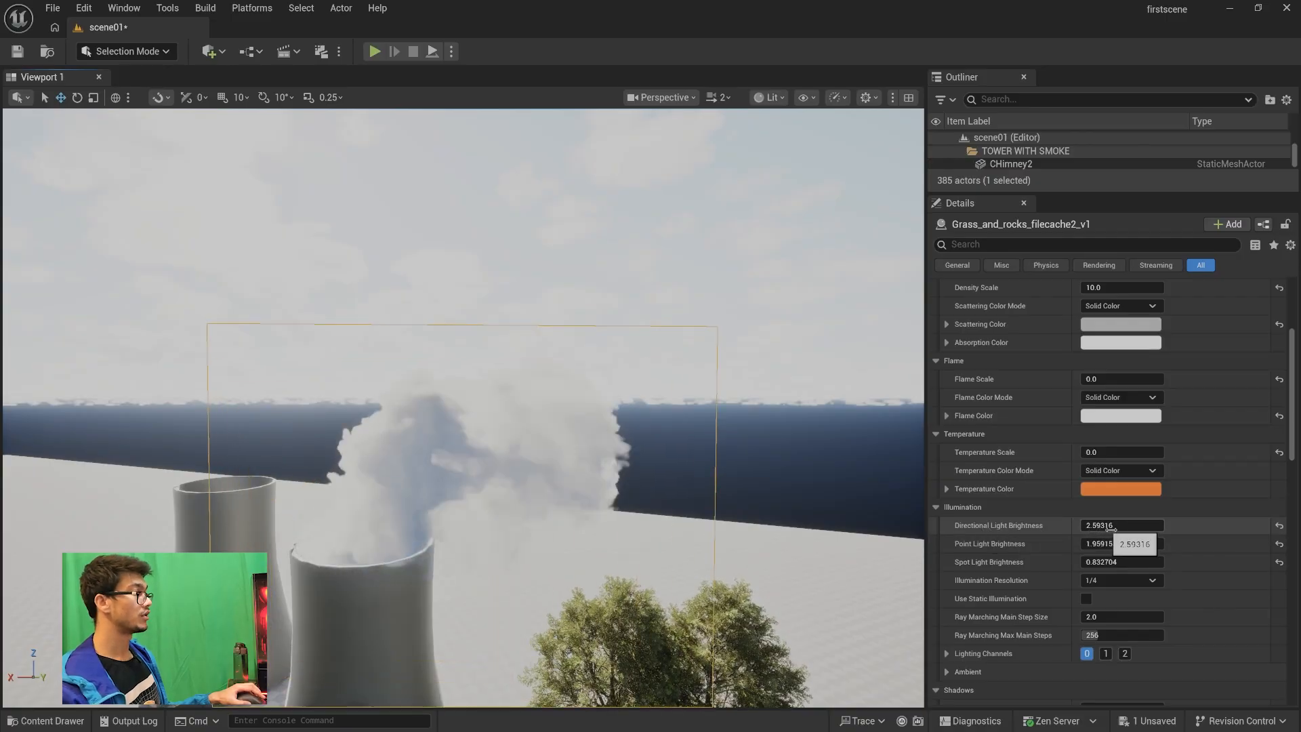
pyautogui.scroll(3, 1108, 528)
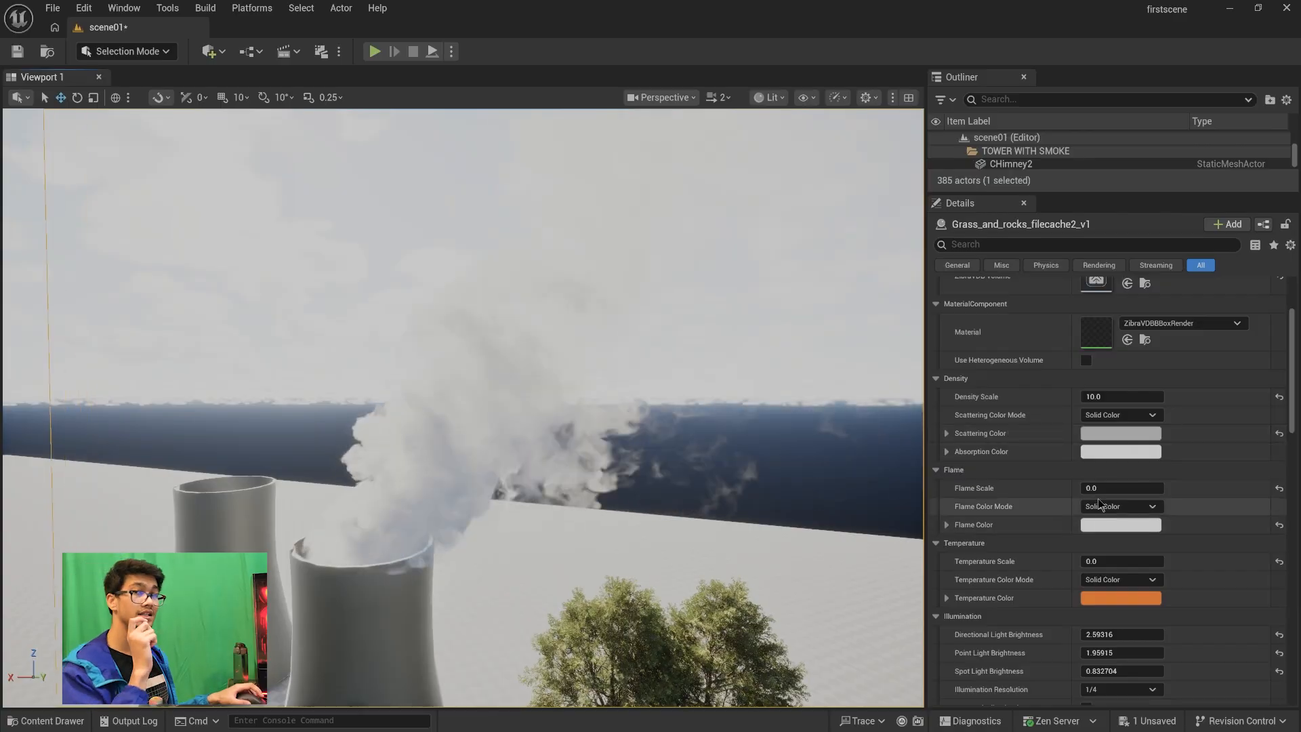
# Select and frame the standalone smoke to compare its look and settings with the cooling tower smoke
pyautogui.moveTo(546, 577); pyautogui.dragTo(427, 661, button='right')
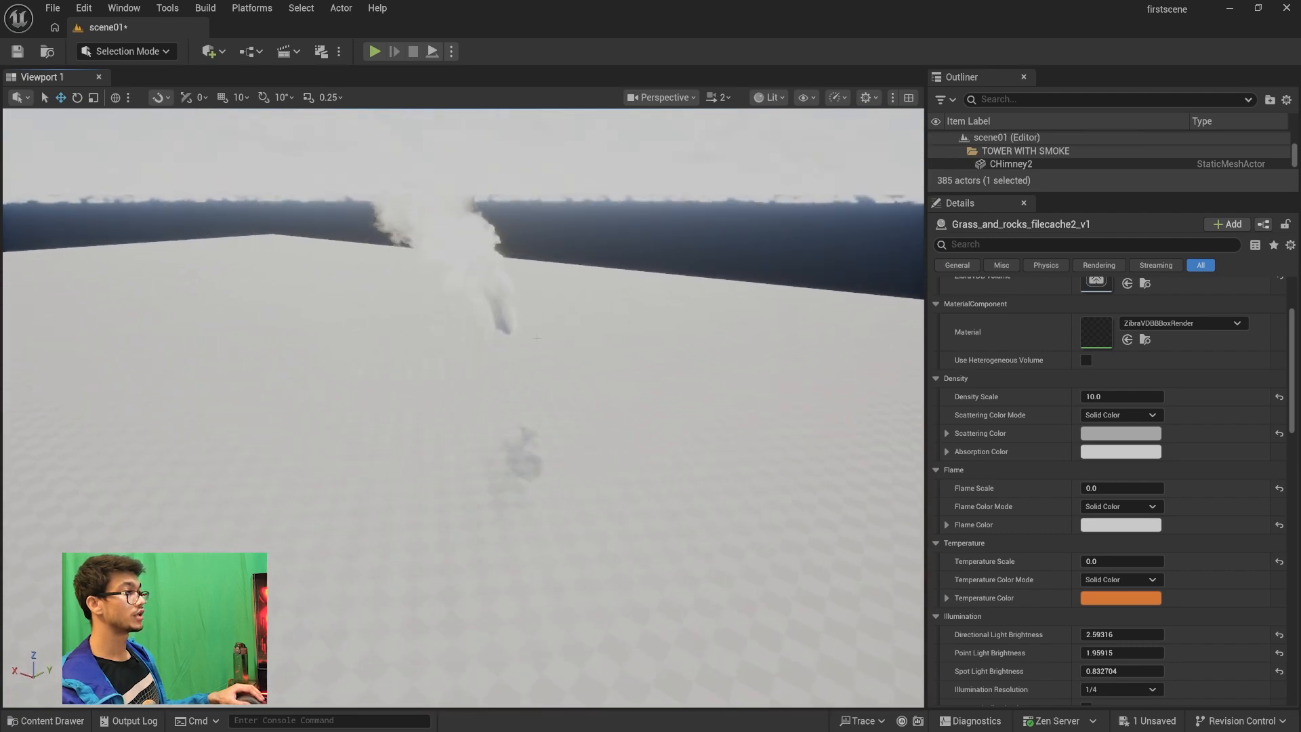
pyautogui.click(498, 318)
pyautogui.press('f')
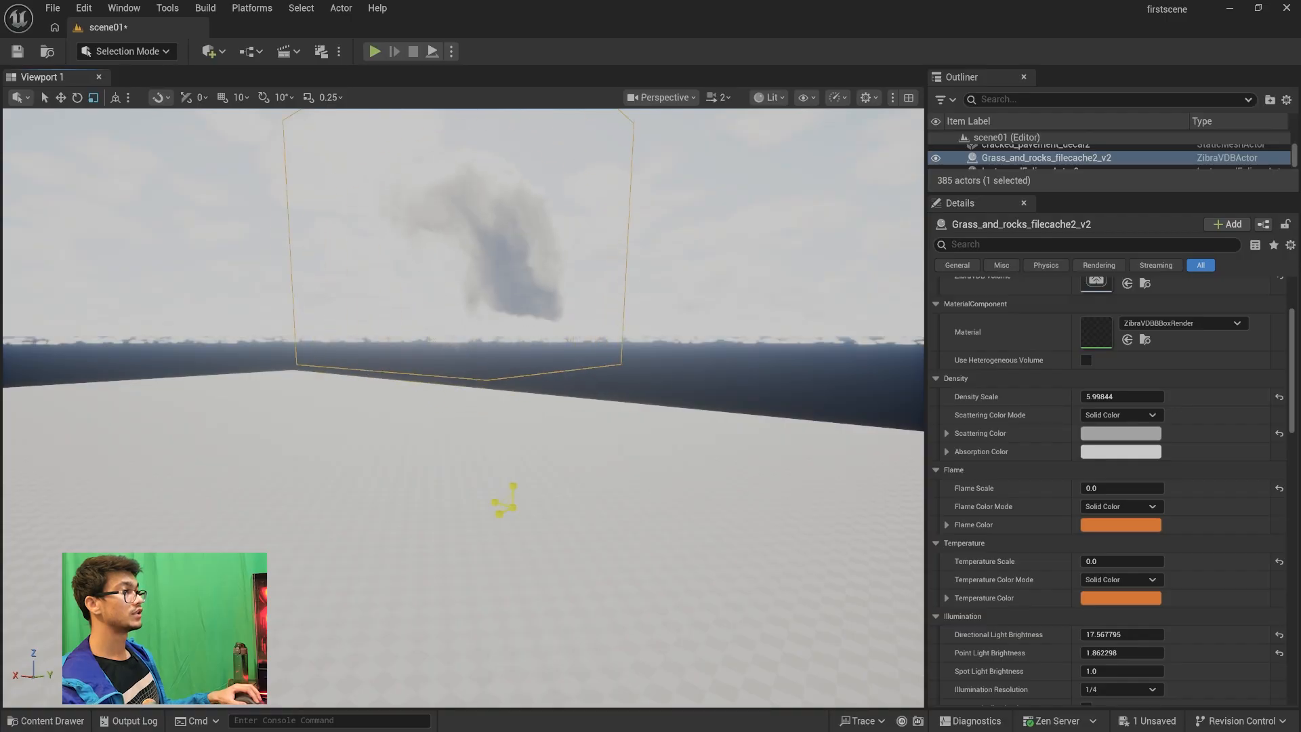
pyautogui.moveTo(463, 407); pyautogui.dragTo(667, 468, button='right')
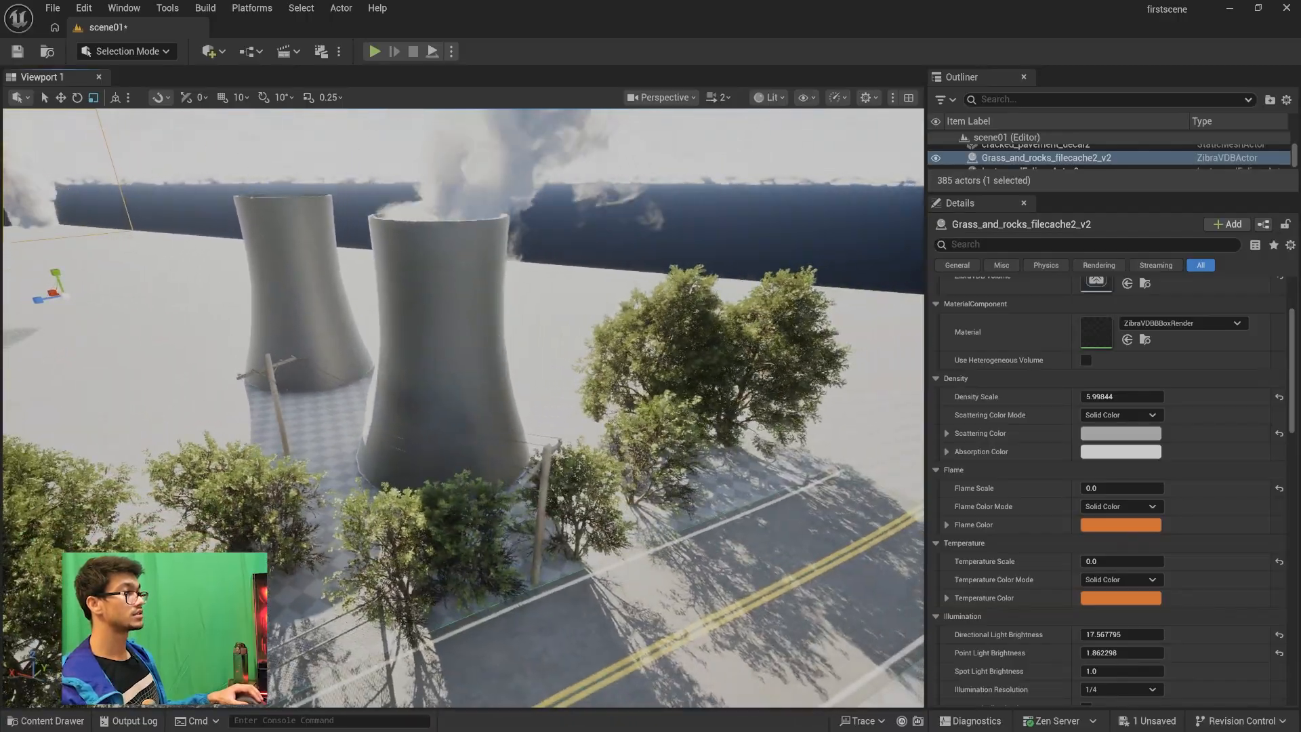
# Reselect the cooling tower smoke and examine the rising plume together with its density and color settings
pyautogui.click(475, 156)
pyautogui.moveTo(474, 156); pyautogui.dragTo(555, 122, button='right')
pyautogui.moveTo(436, 369); pyautogui.dragTo(472, 375, button='right')
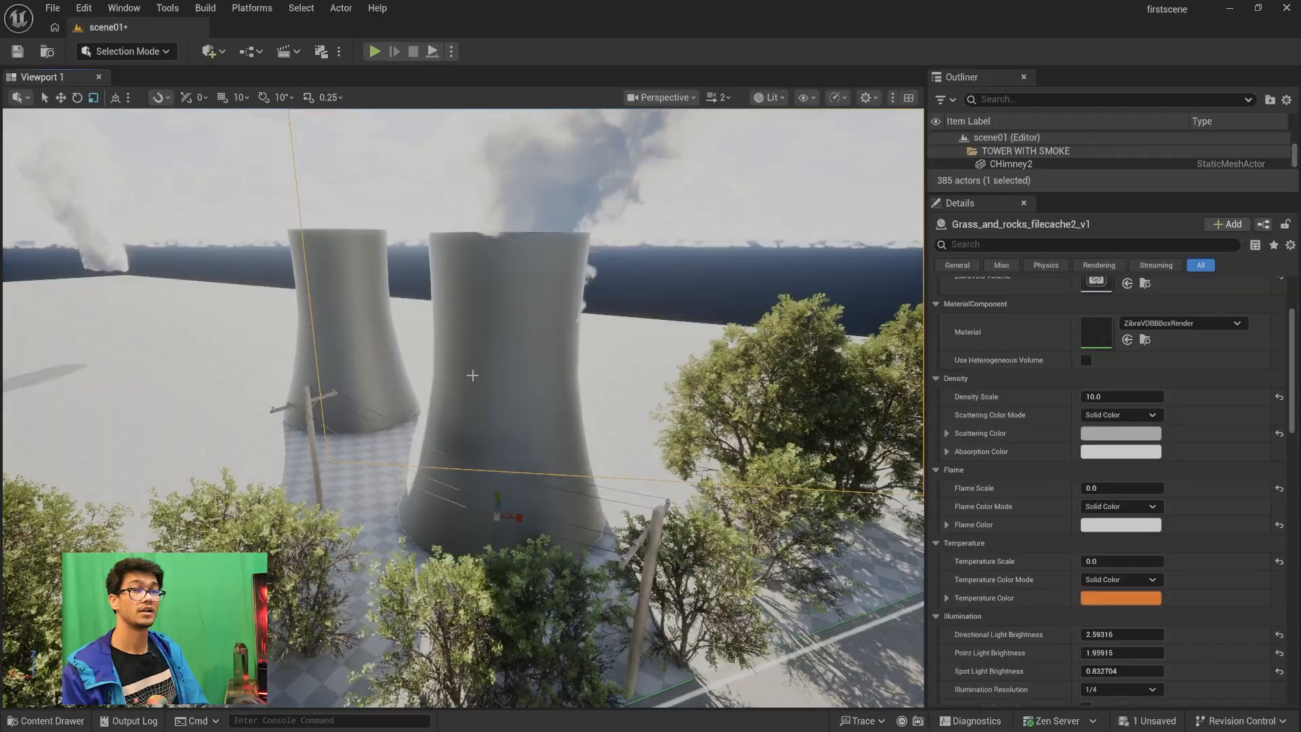
pyautogui.press('w')
pyautogui.moveTo(506, 360)
pyautogui.mouseDown(button='right')
pyautogui.moveTo(576, 360)
pyautogui.moveTo(522, 363)
pyautogui.moveTo(515, 349)
pyautogui.moveTo(542, 345)
pyautogui.moveTo(548, 413)
pyautogui.moveTo(542, 325)
pyautogui.moveTo(562, 349)
pyautogui.moveTo(590, 302)
pyautogui.moveTo(516, 357)
pyautogui.mouseUp(button='right')
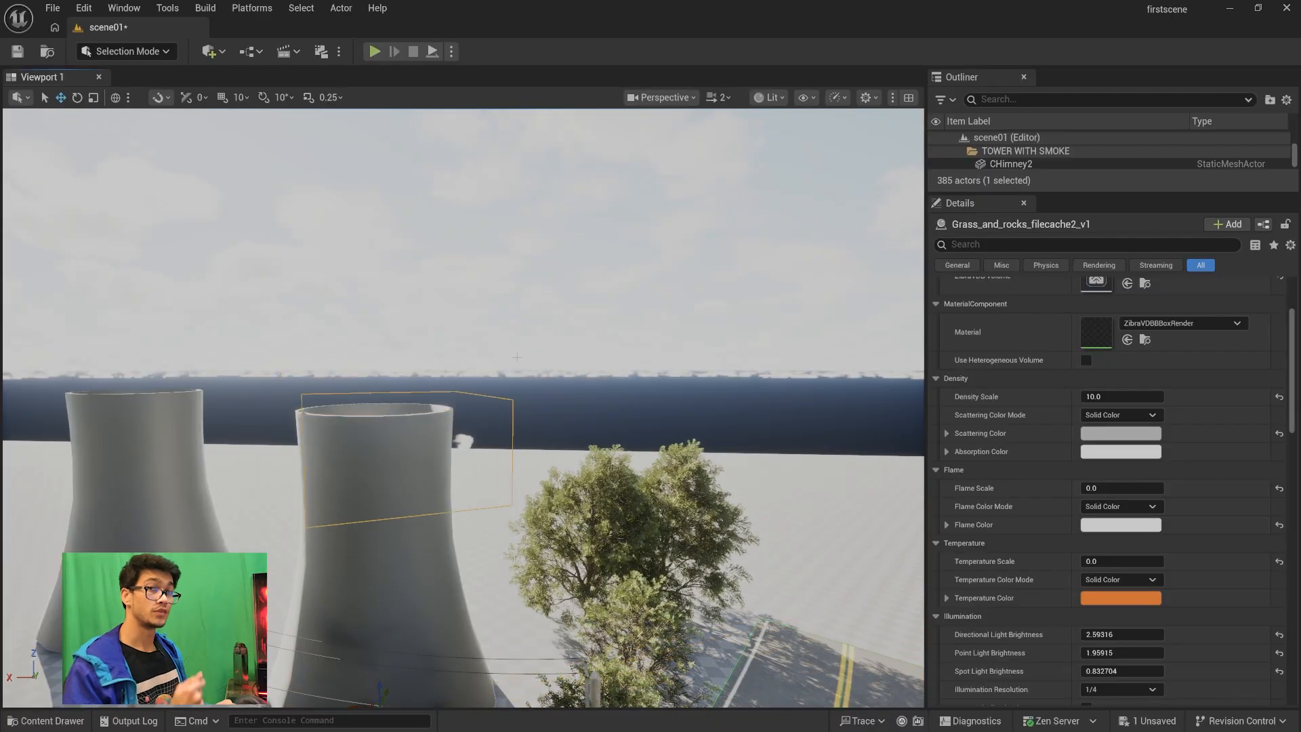
pyautogui.moveTo(396, 407)
pyautogui.mouseDown(button='right')
pyautogui.moveTo(447, 488)
pyautogui.moveTo(481, 433)
pyautogui.moveTo(400, 423)
pyautogui.moveTo(398, 408)
pyautogui.mouseUp(button='right')
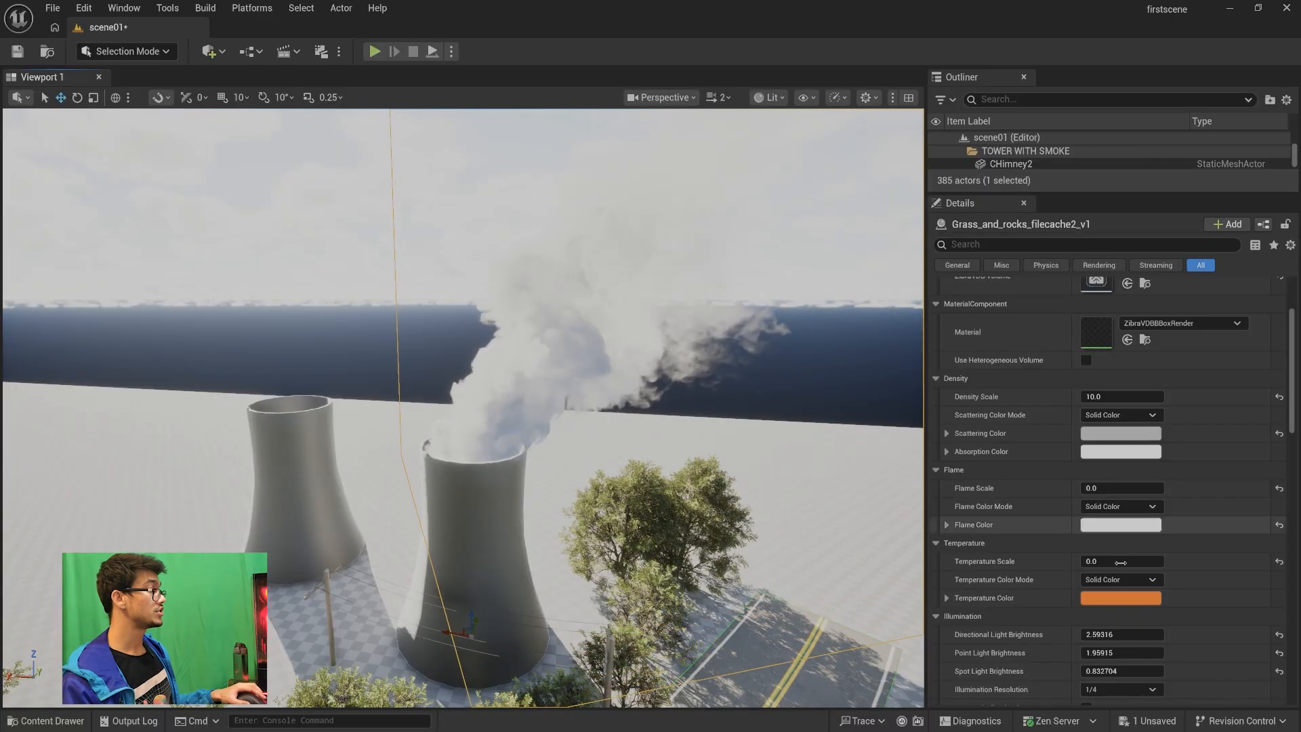
pyautogui.scroll(-1, 1124, 472)
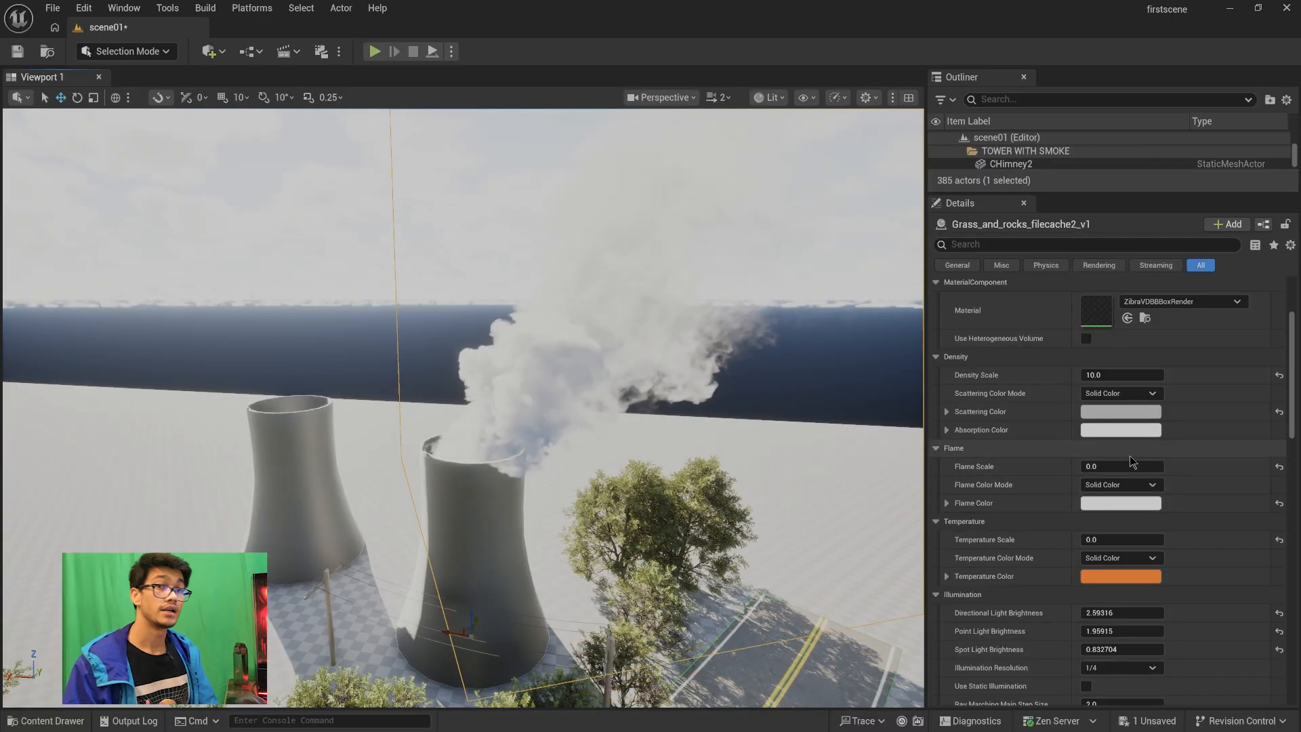